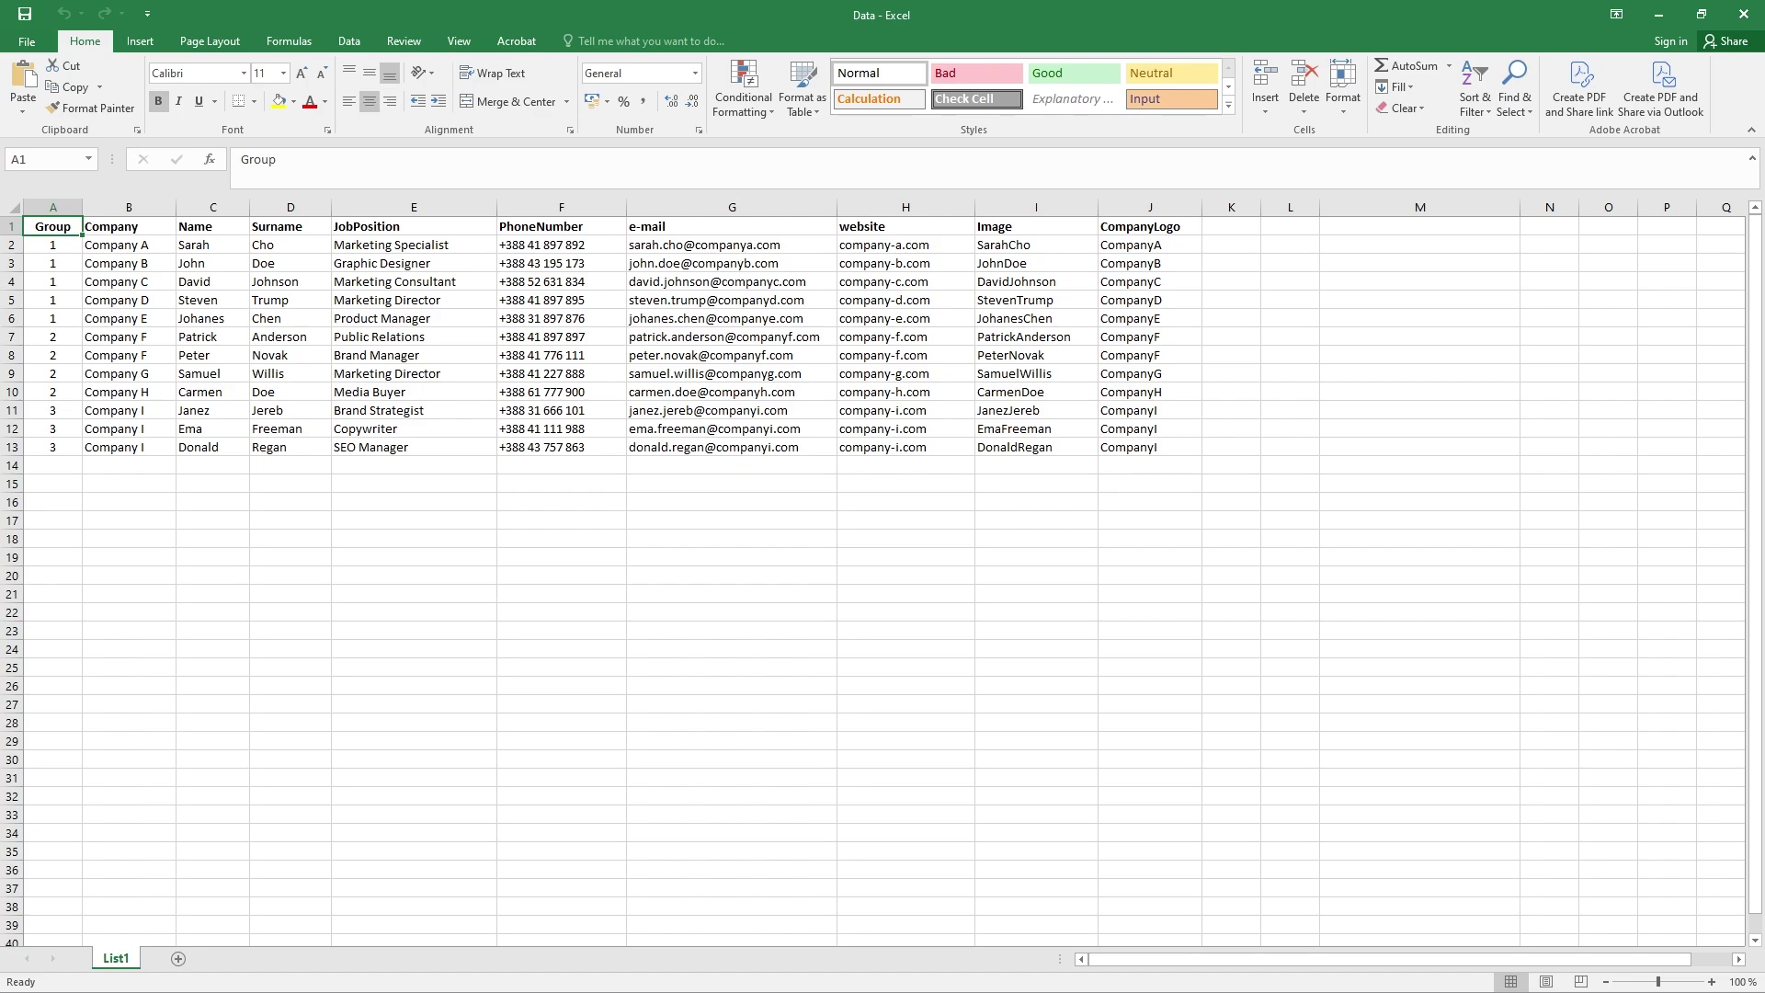
Review the contact sheet's Group, Company, e-mail, website and Image columns of photo names
click(12, 248)
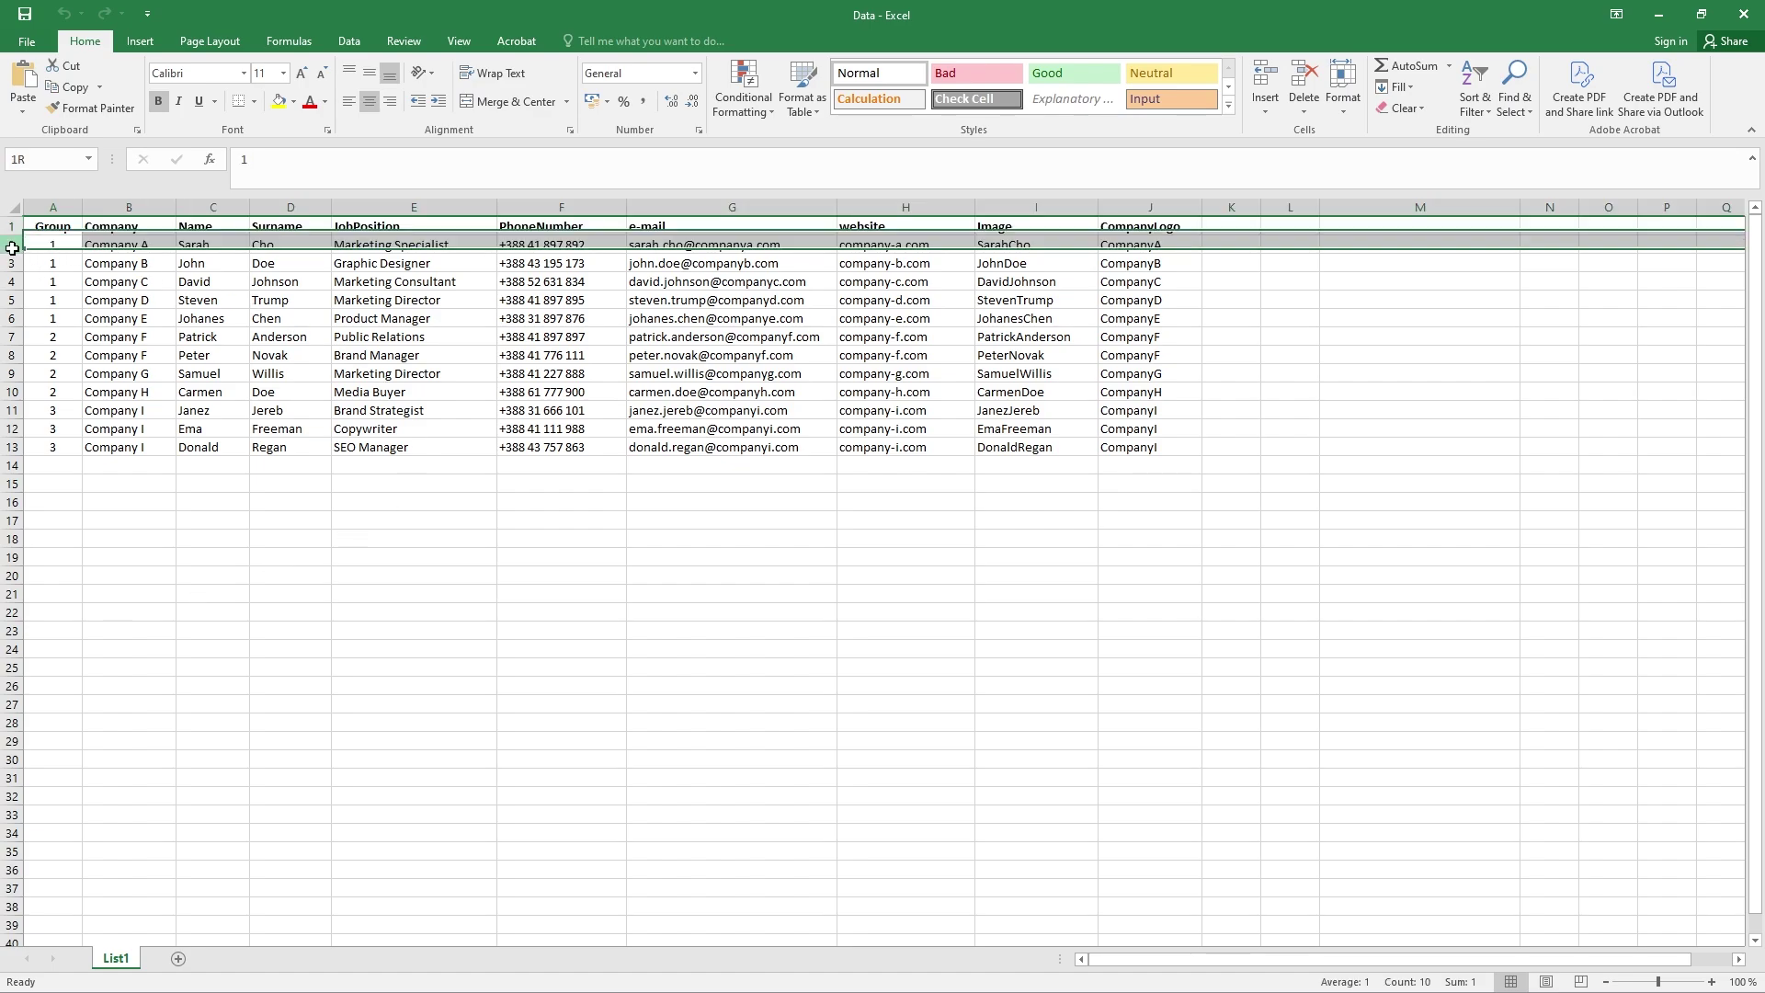
click(50, 207)
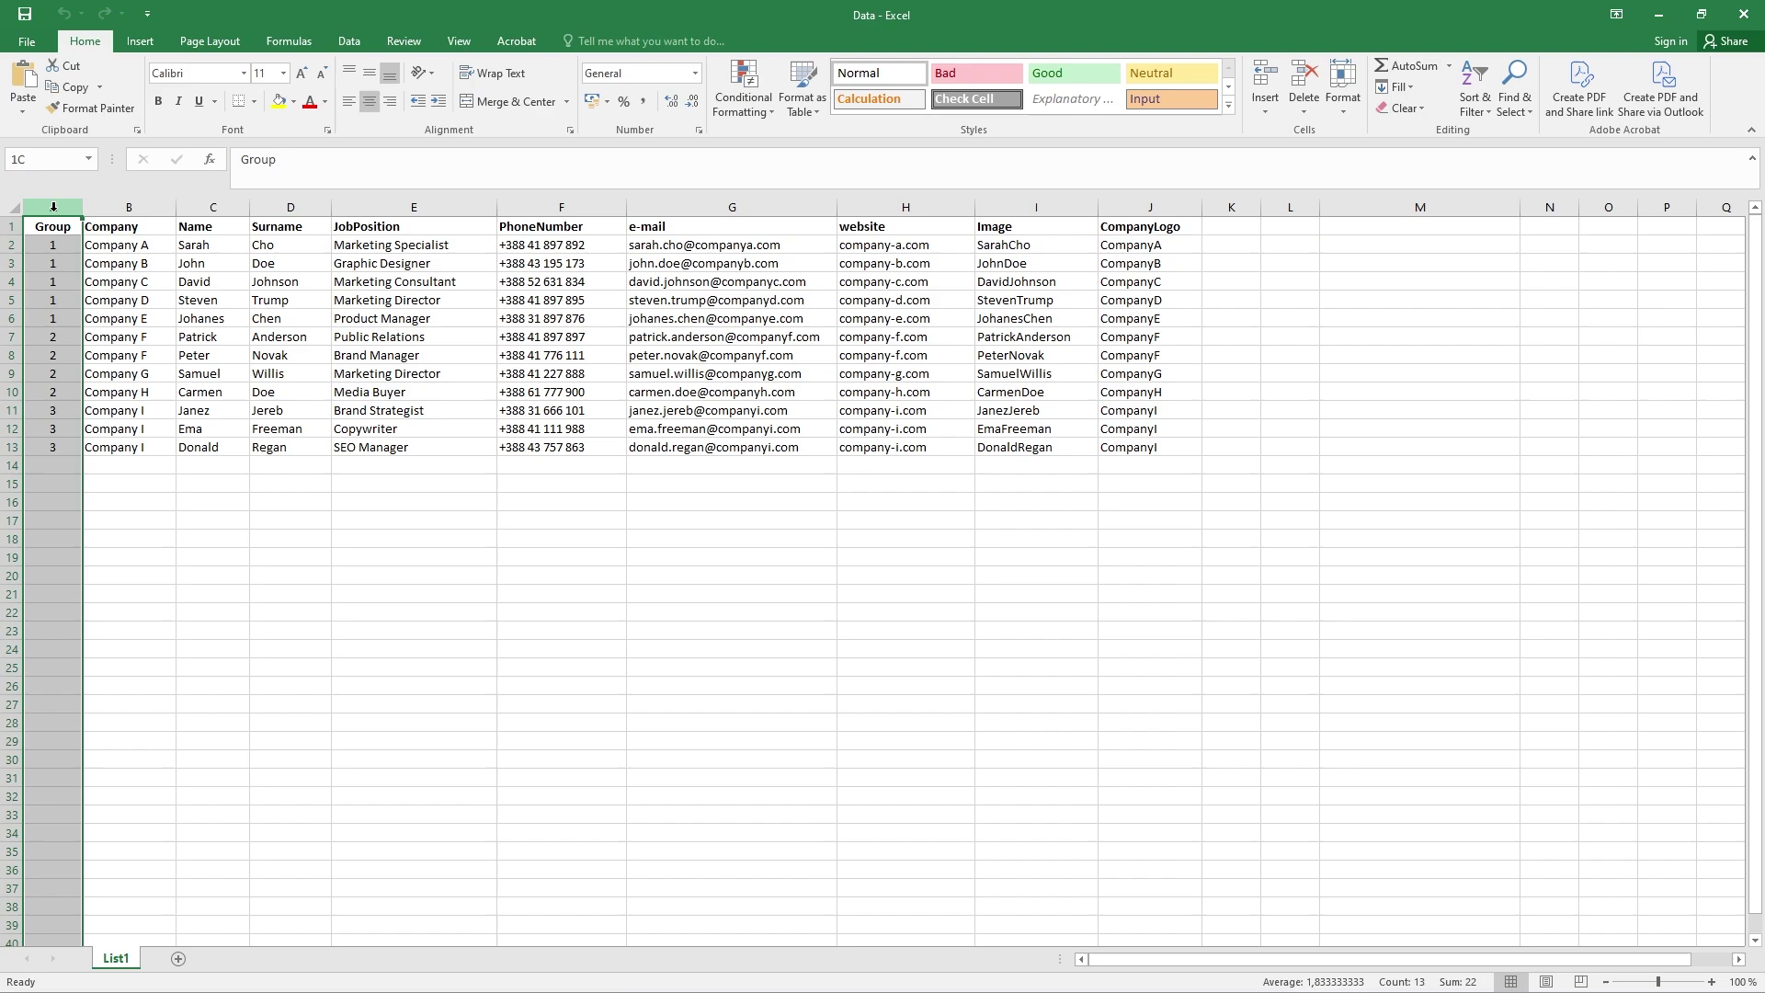
click(120, 206)
click(732, 207)
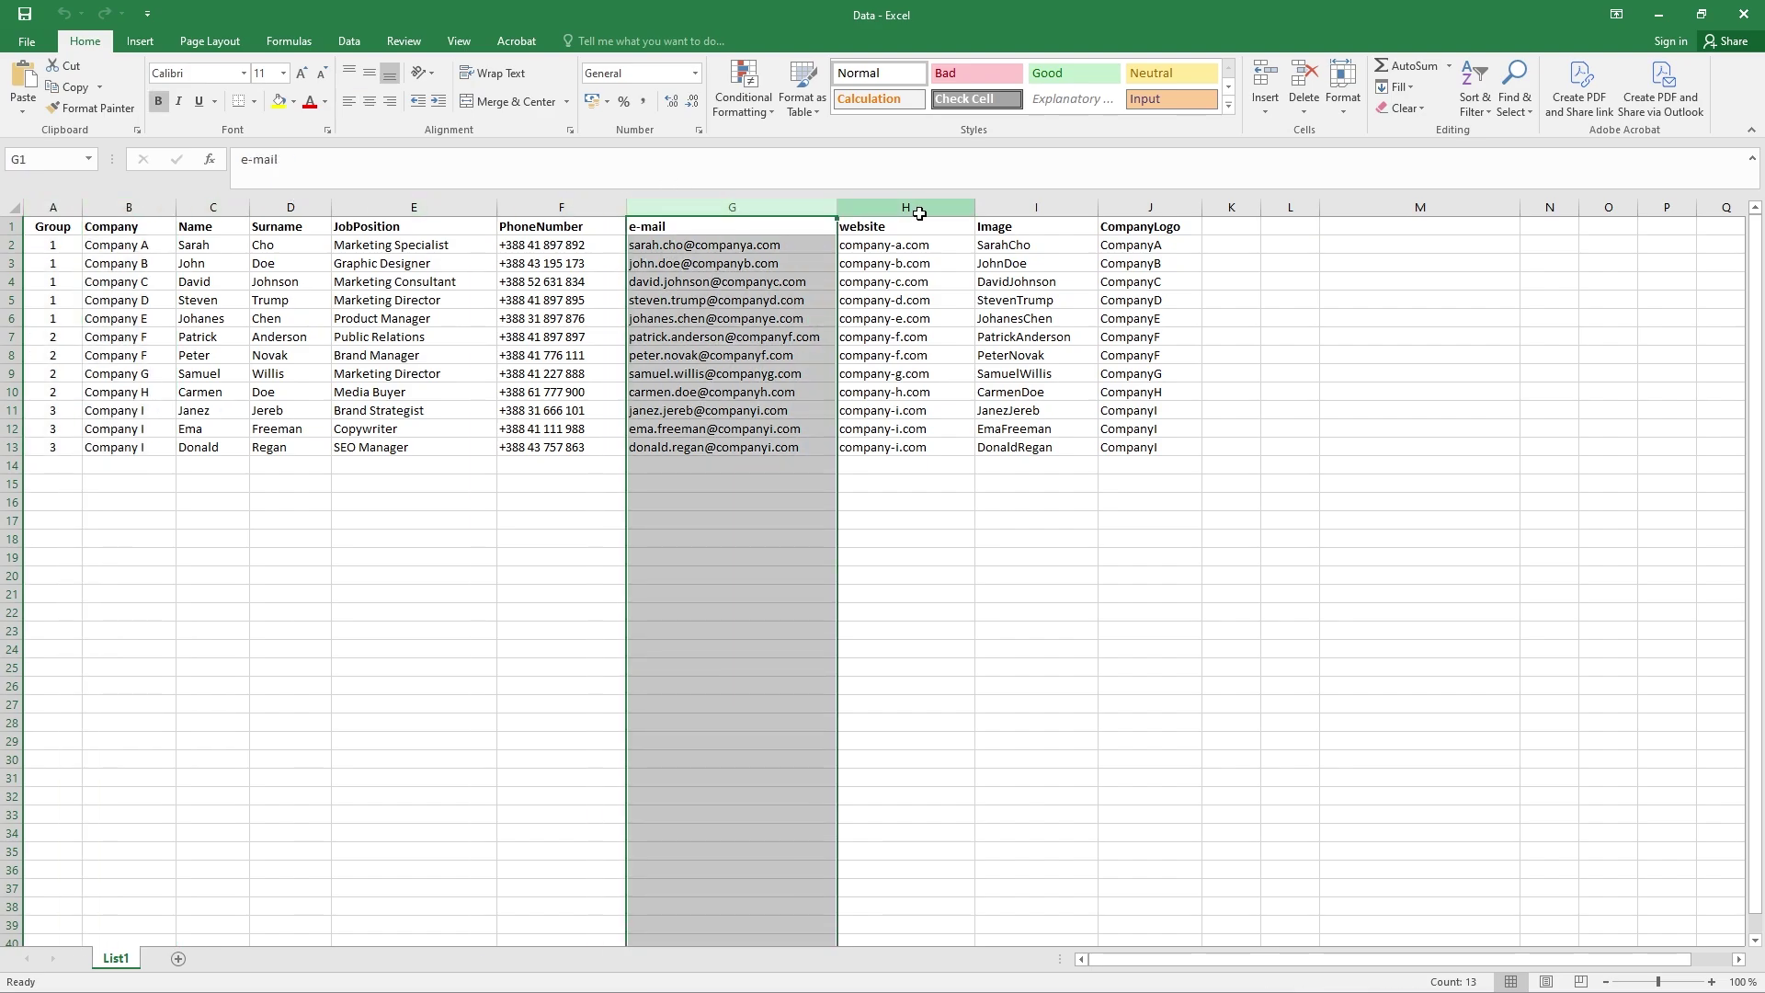
click(919, 213)
click(1037, 208)
click(1230, 244)
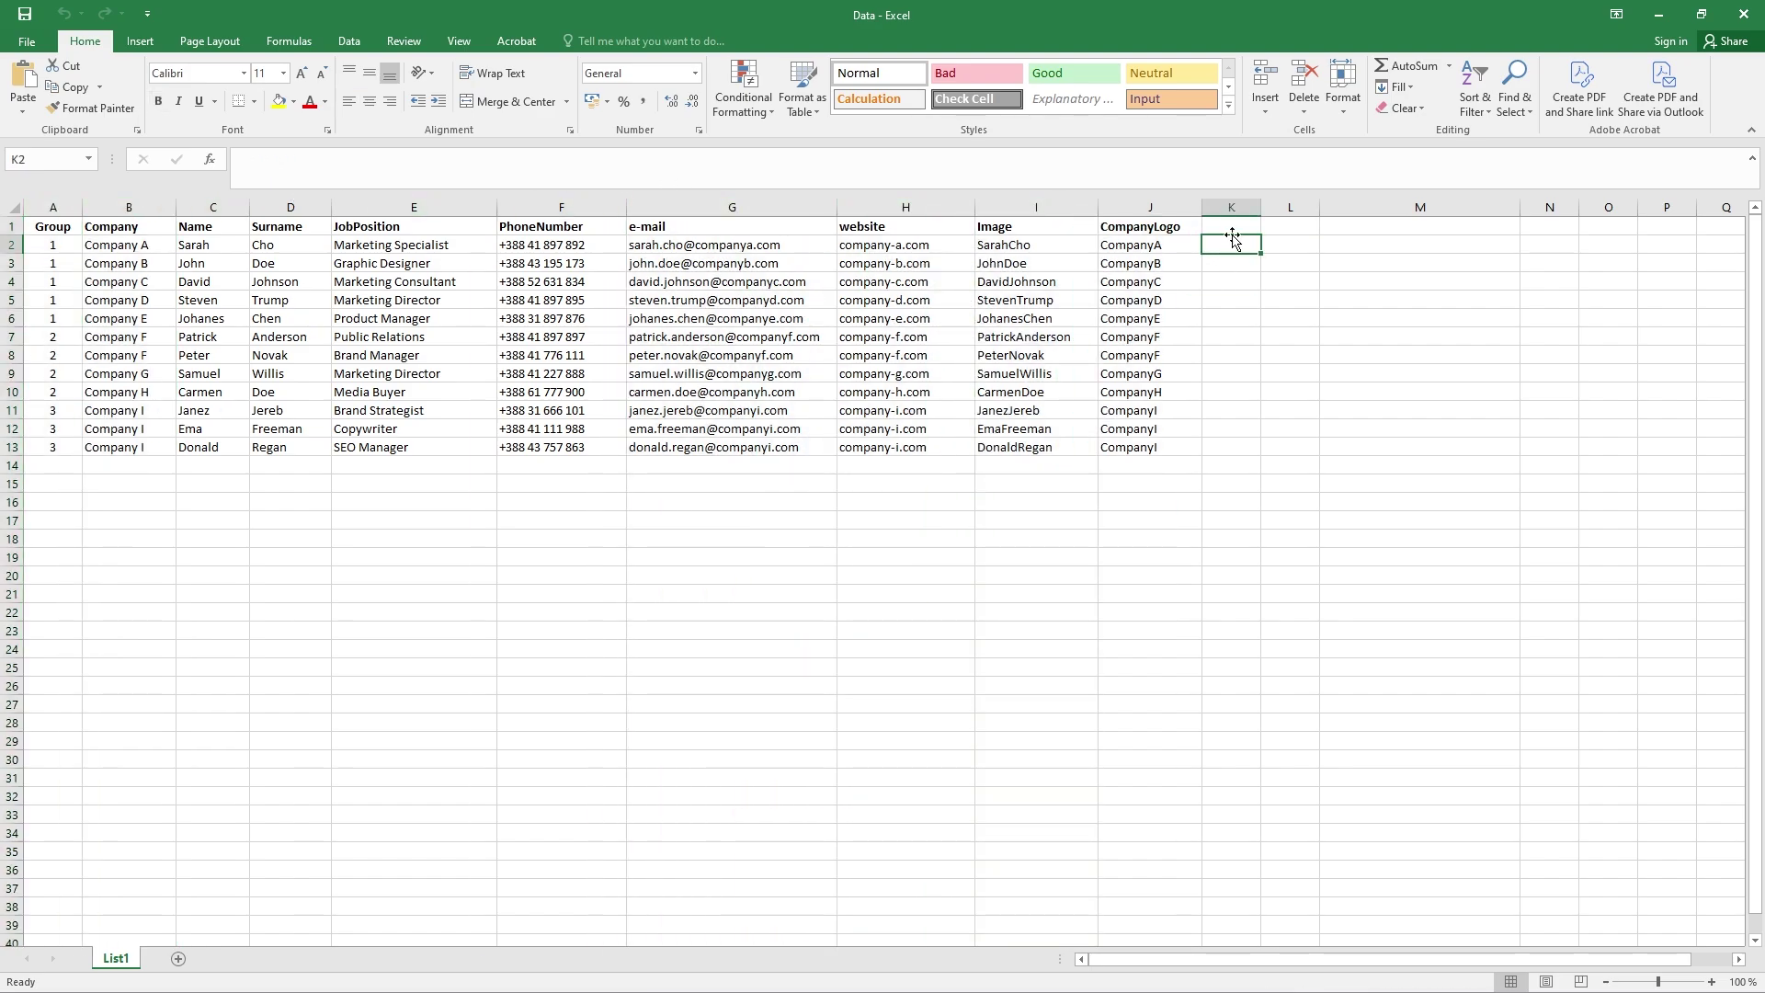
click(1043, 246)
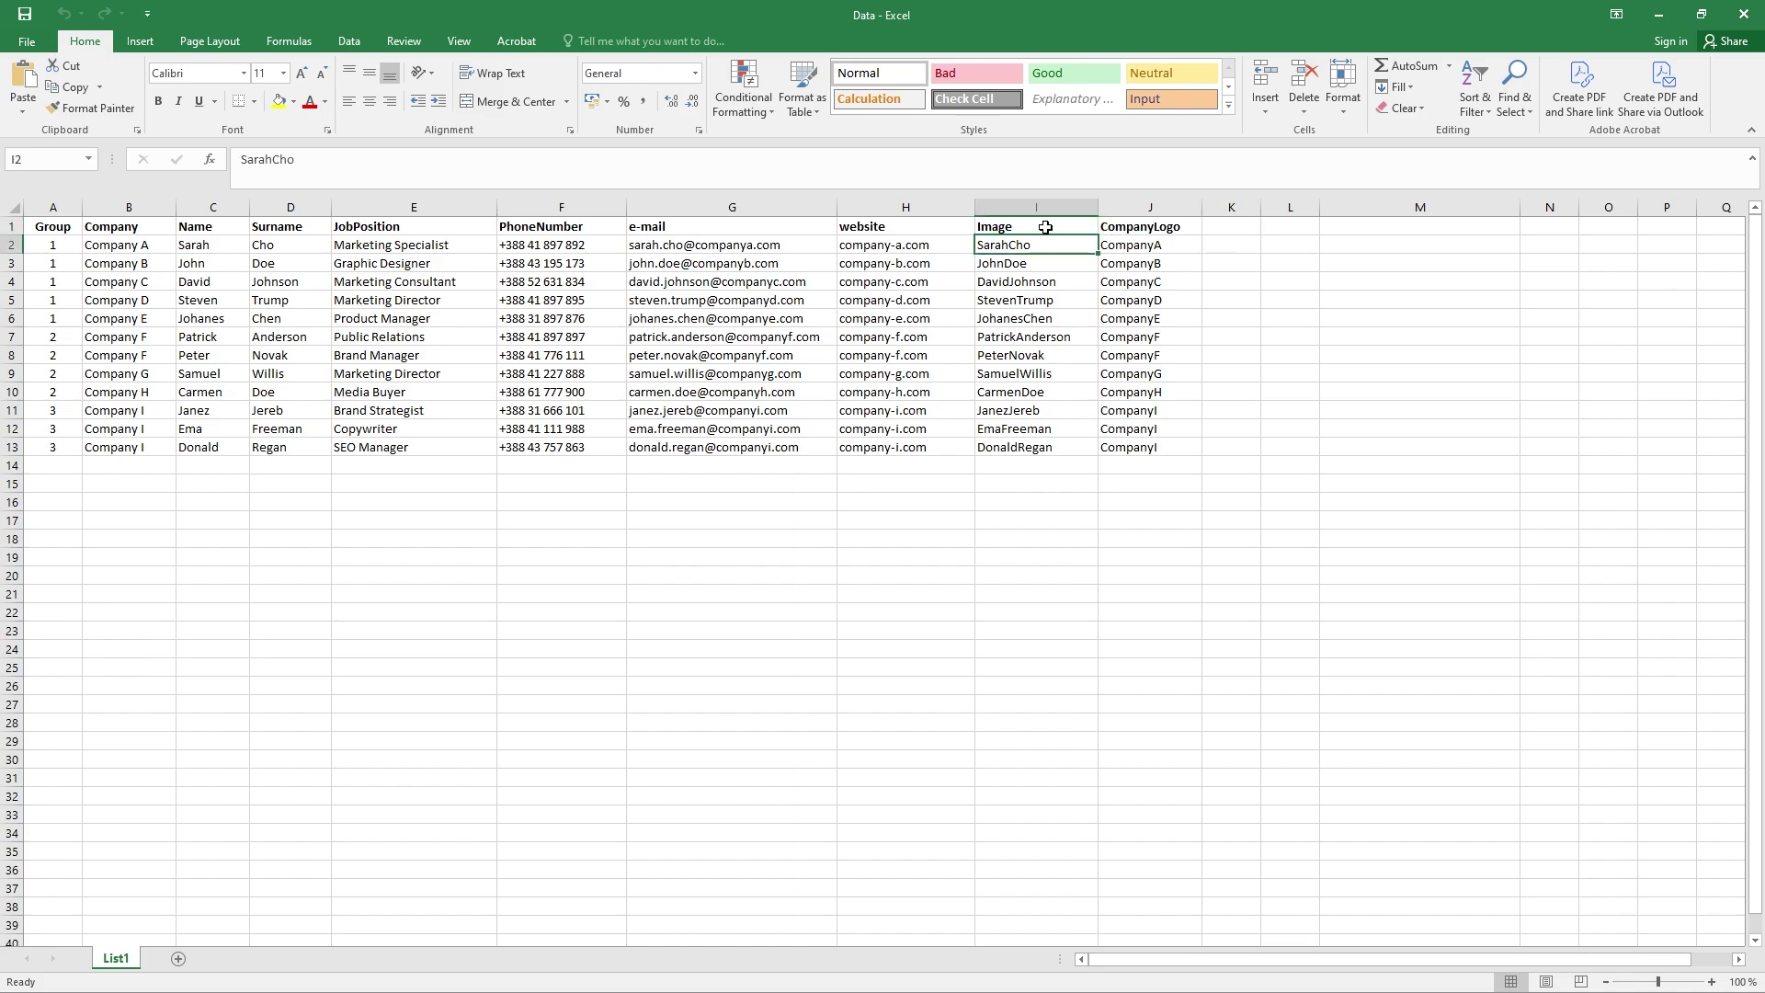
click(1046, 227)
drag(1045, 227, 1052, 450)
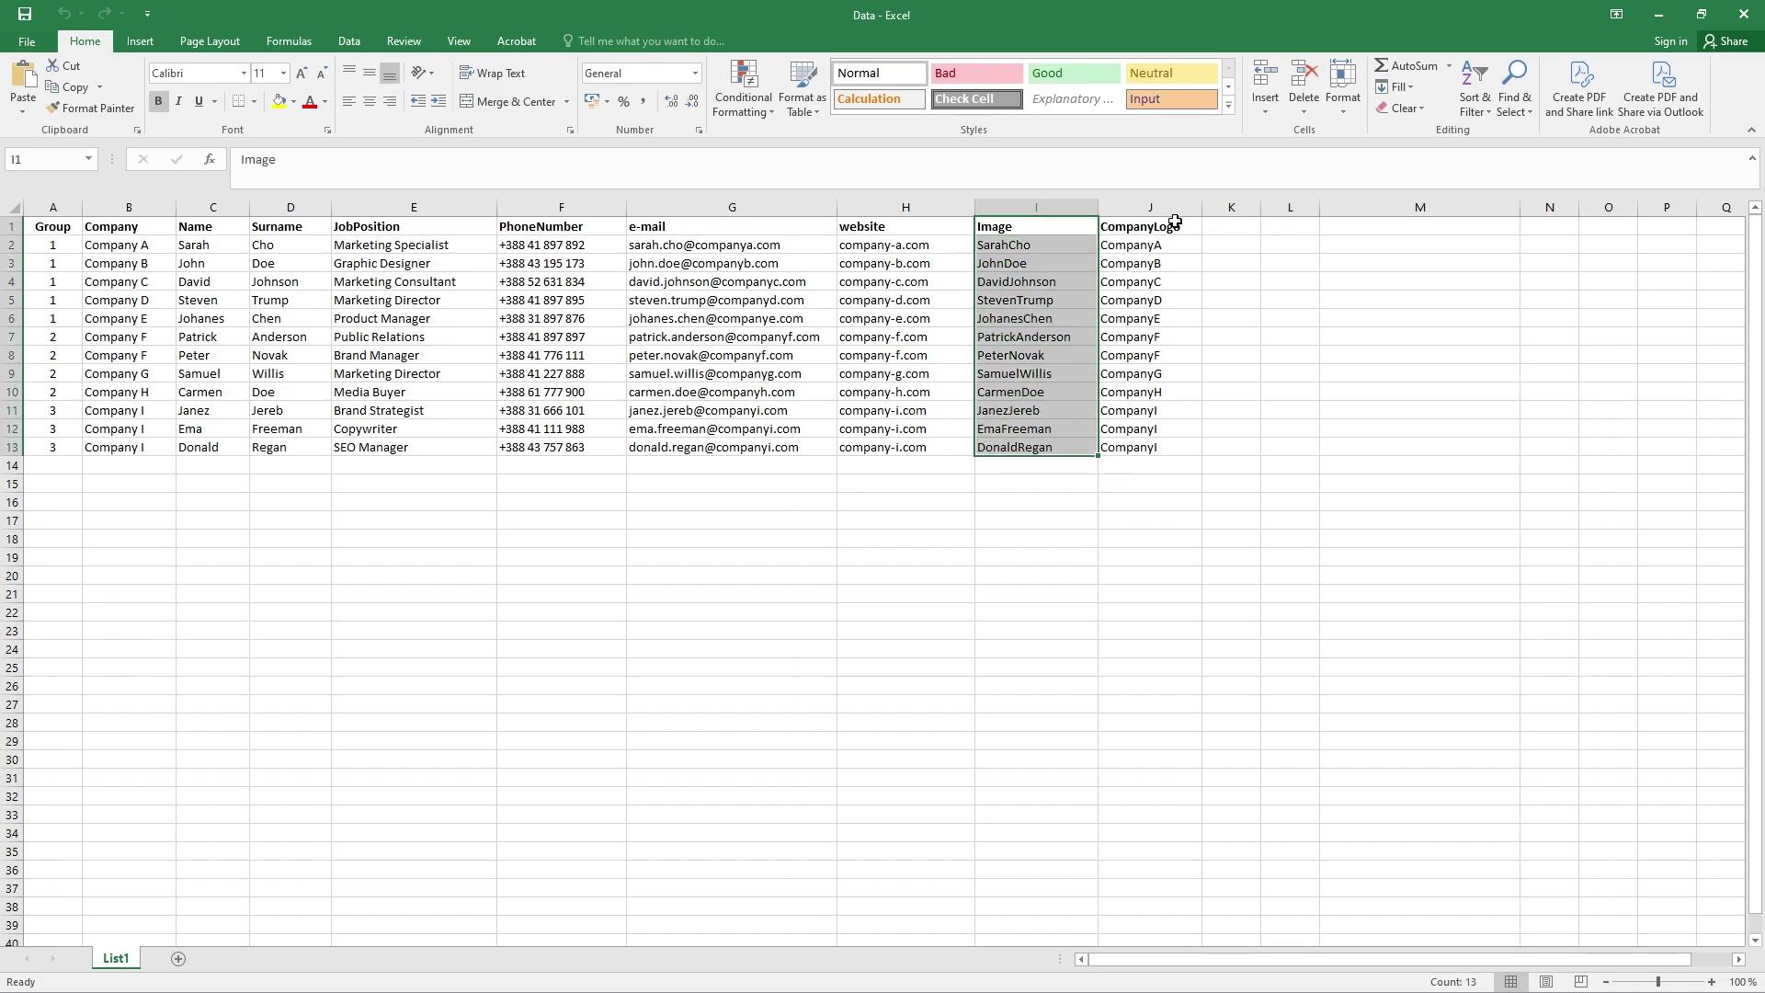
click(1212, 228)
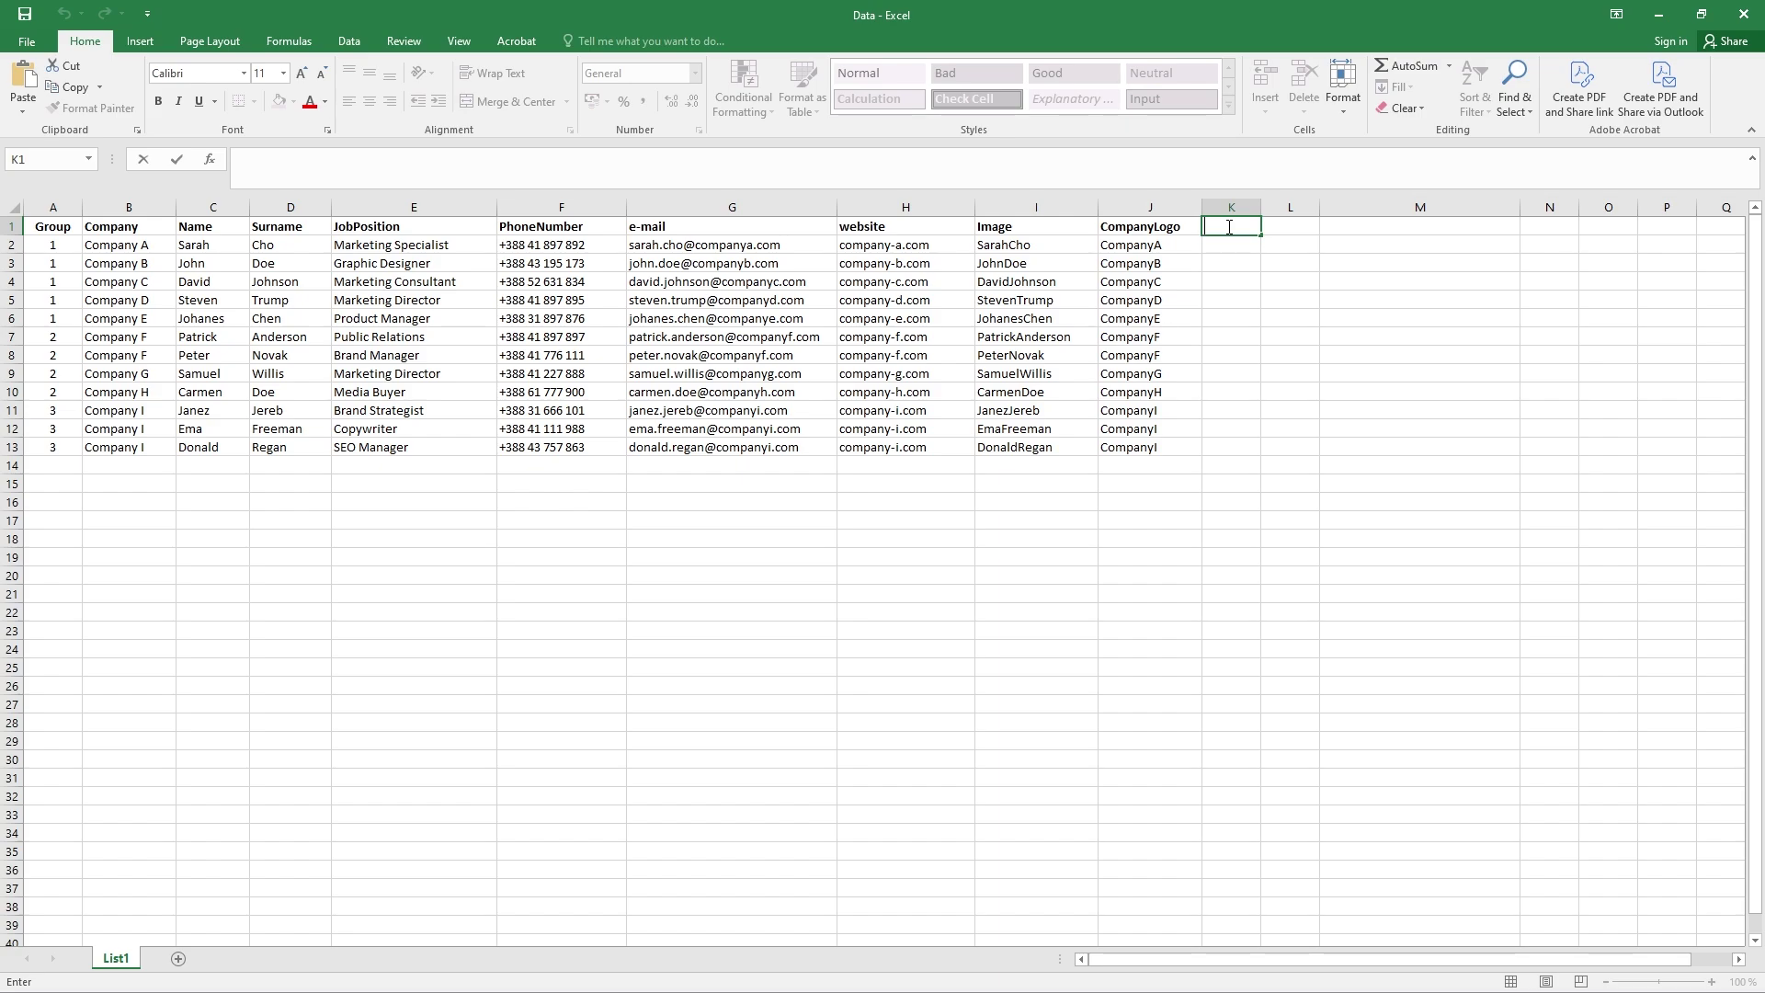
text('@ImagePath)
key(Return)
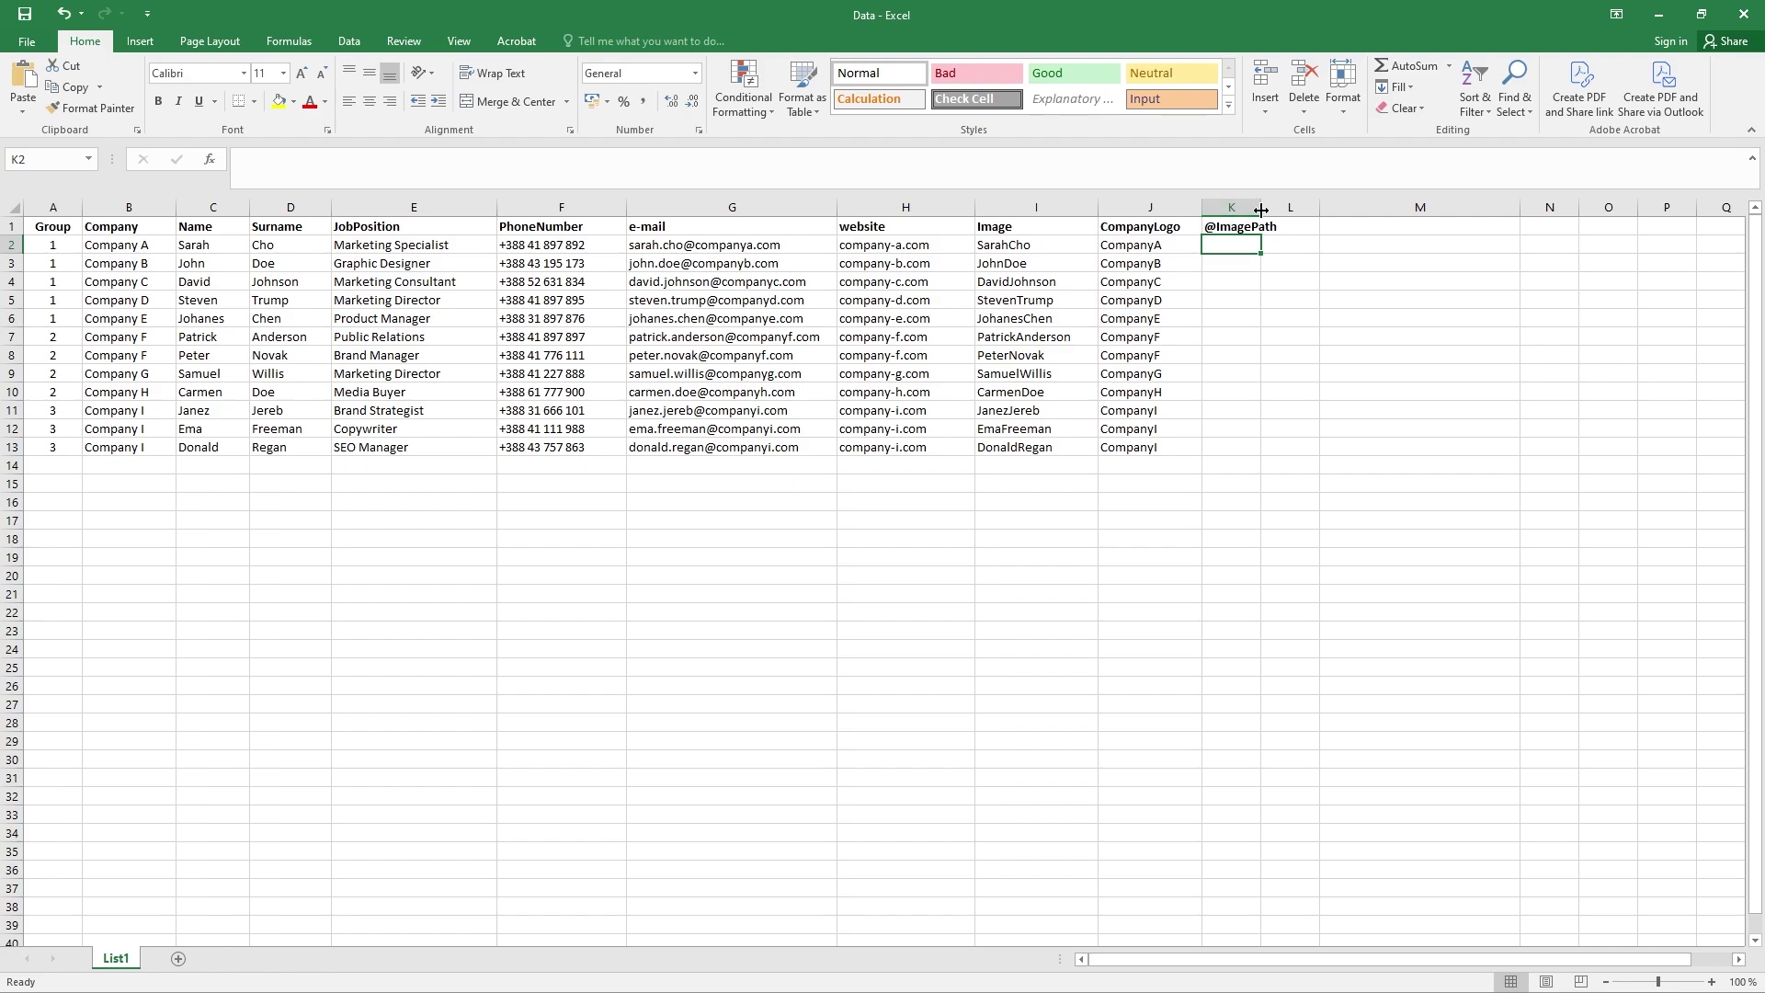
double_click(1262, 207)
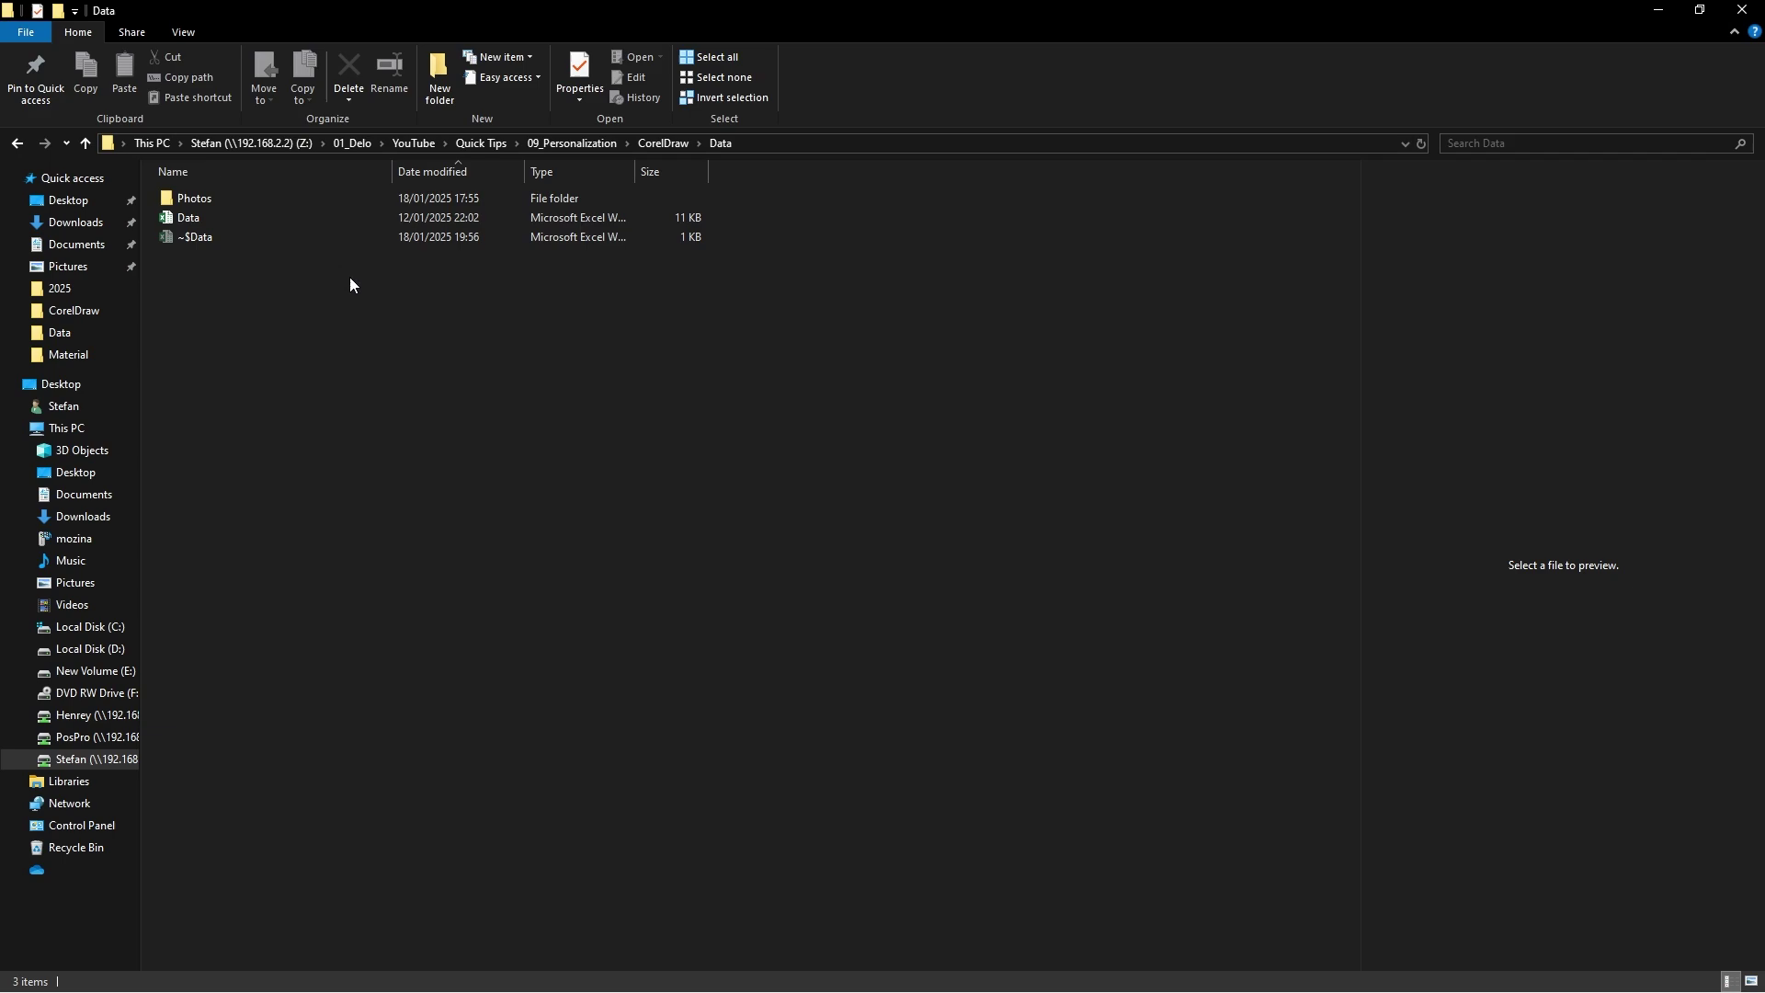
Copy the Photos folder's full path from the File Explorer address bar
double_click(193, 198)
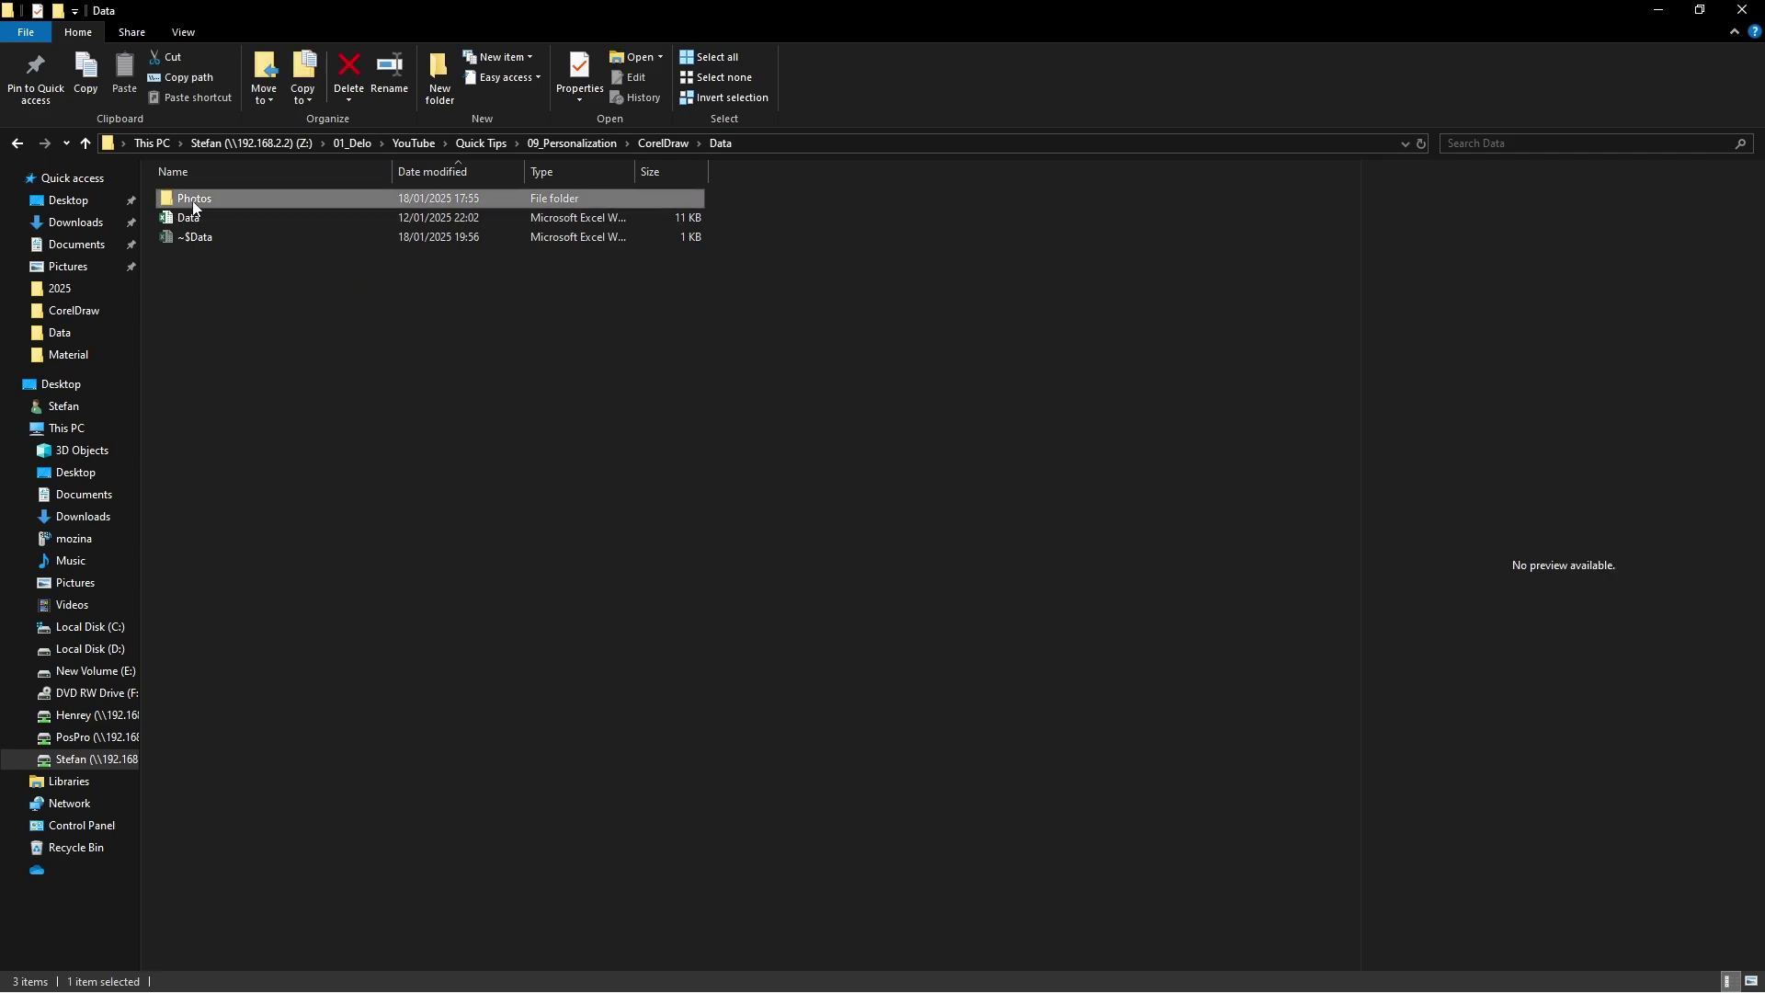
click(816, 143)
right_click(438, 145)
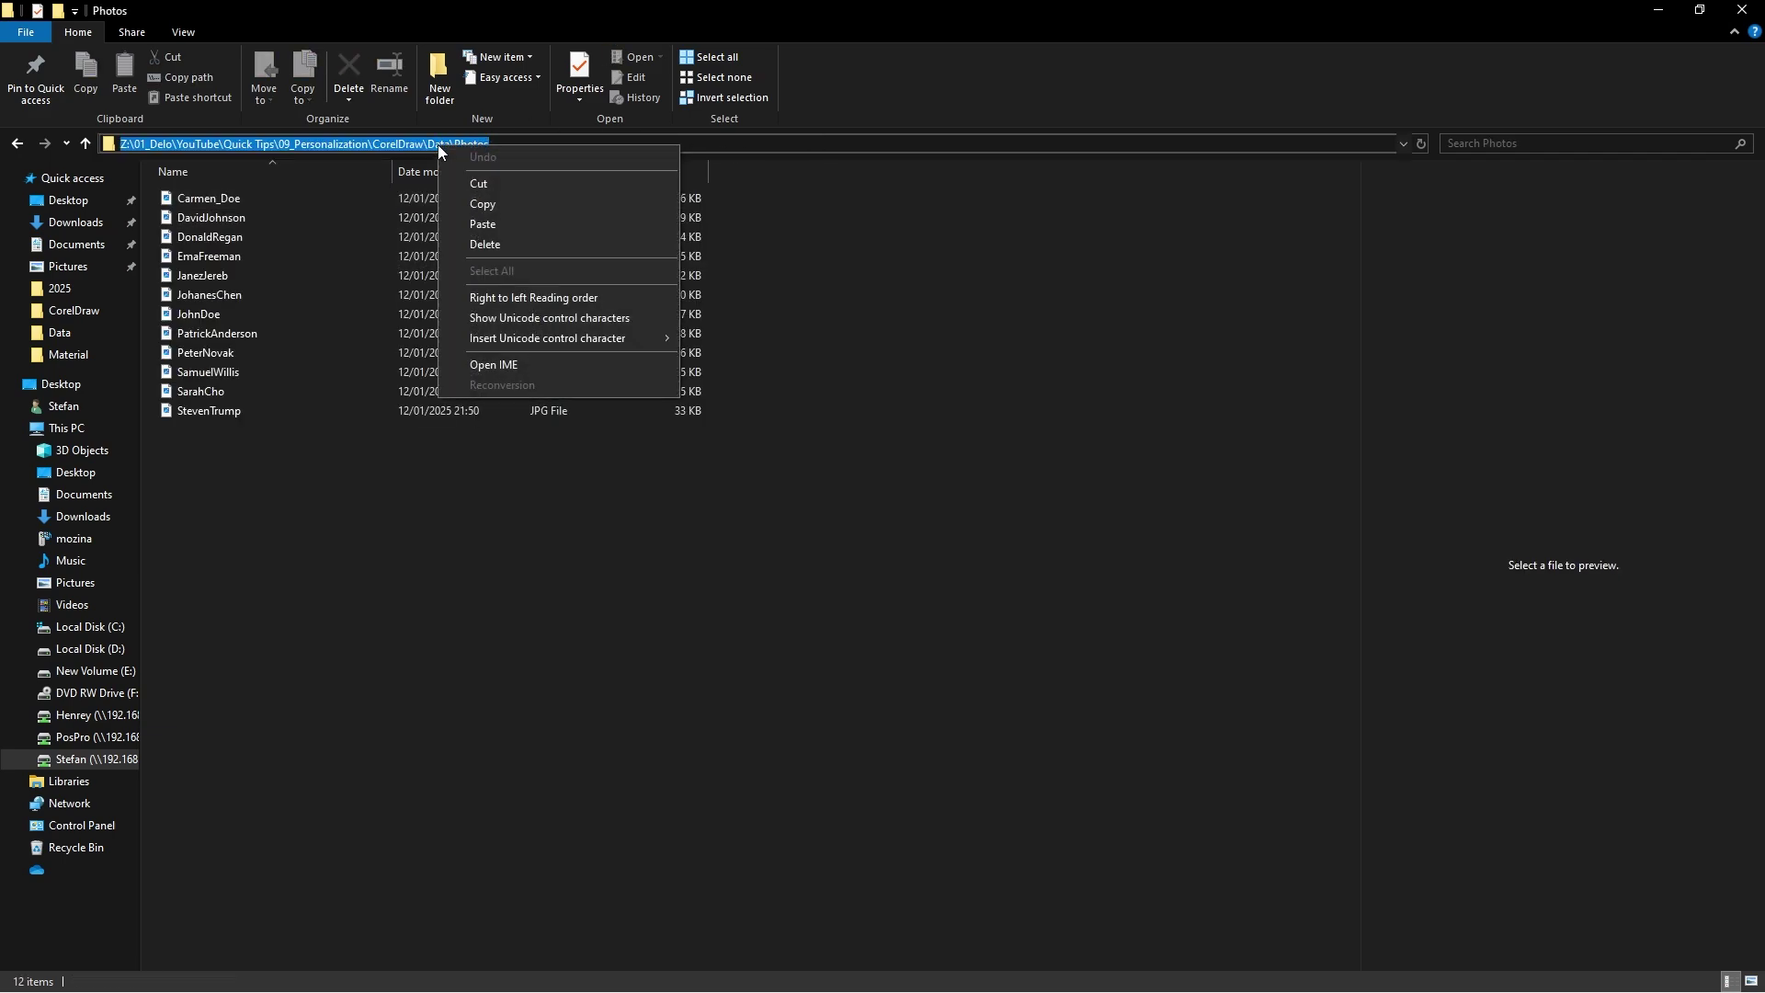
click(494, 206)
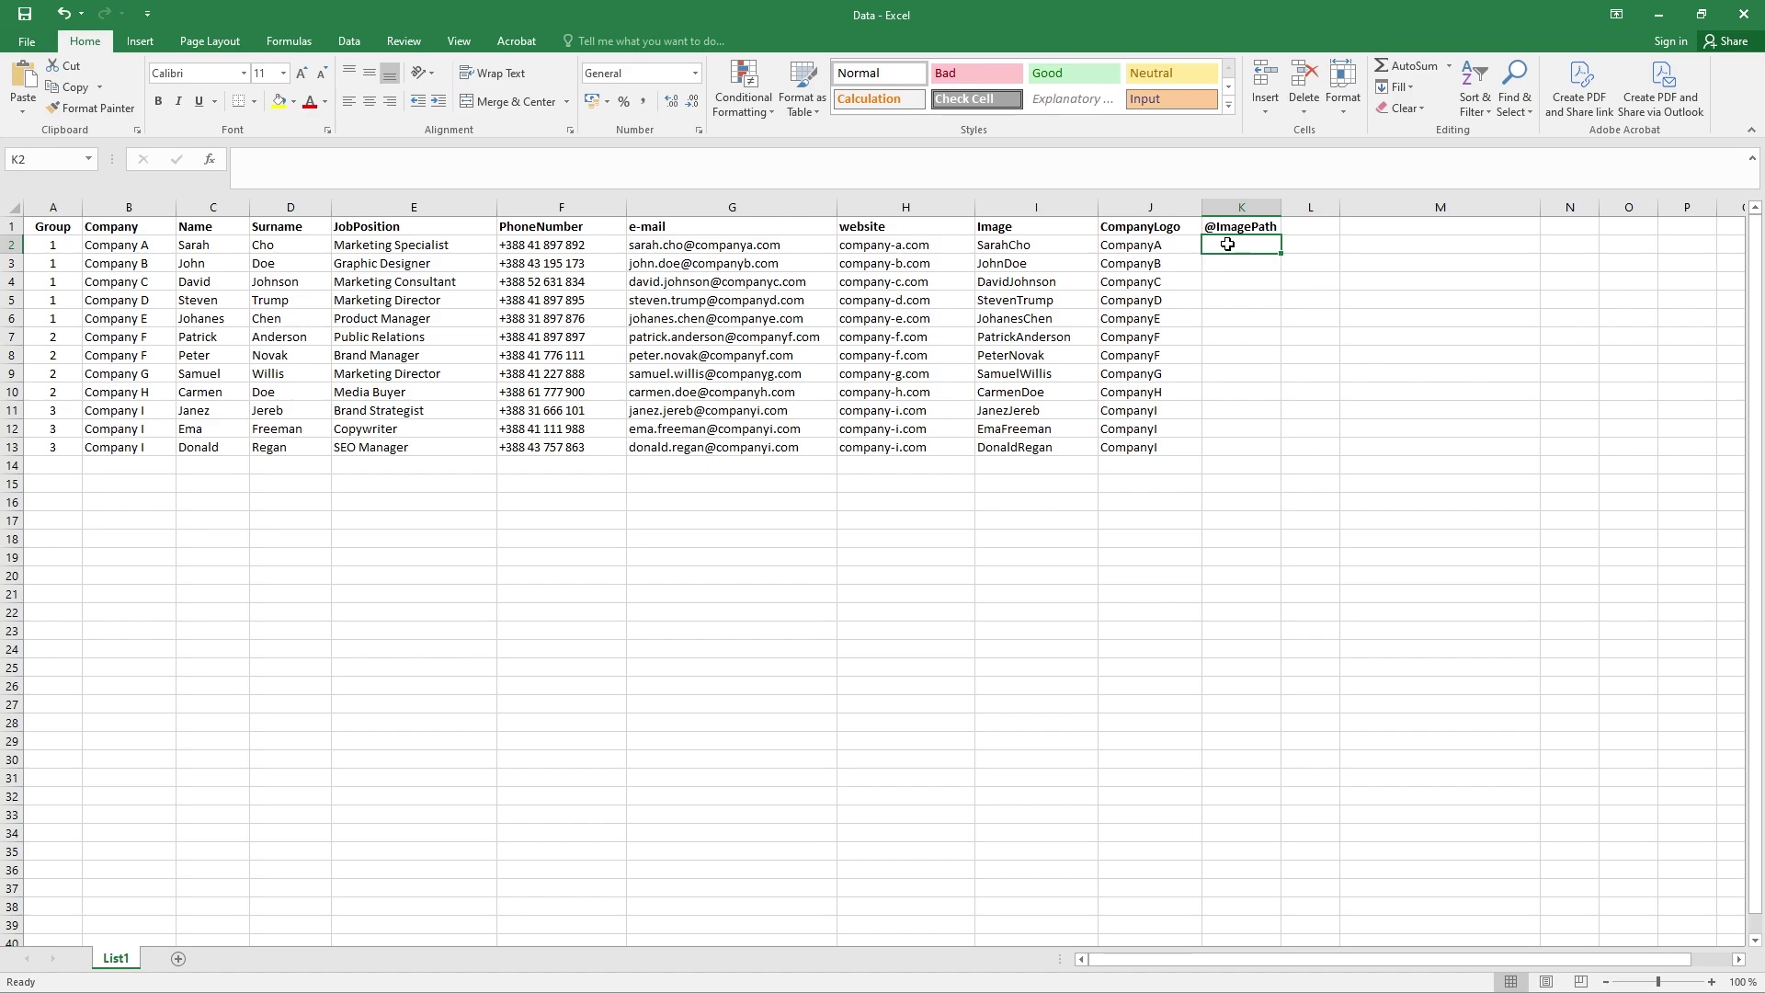
In K2 enter a formula joining the Photos path, \, the I2 image name and ".jpg"
double_click(1229, 245)
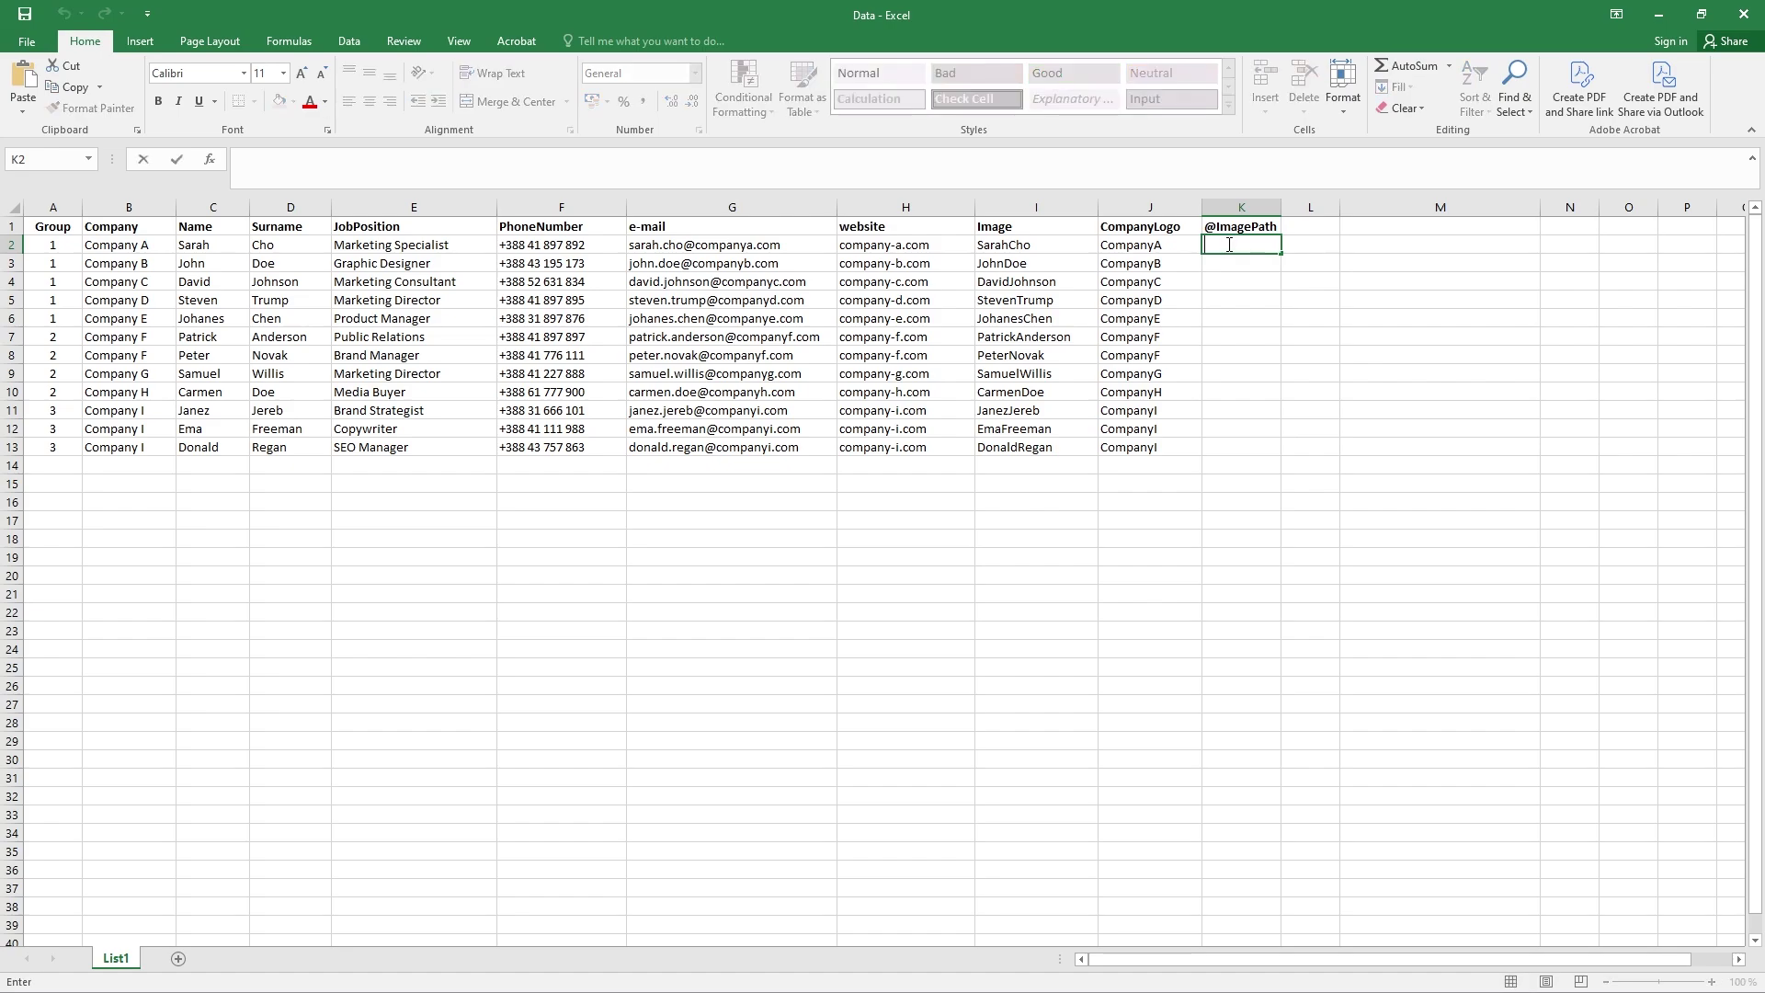
click(264, 156)
text(=")
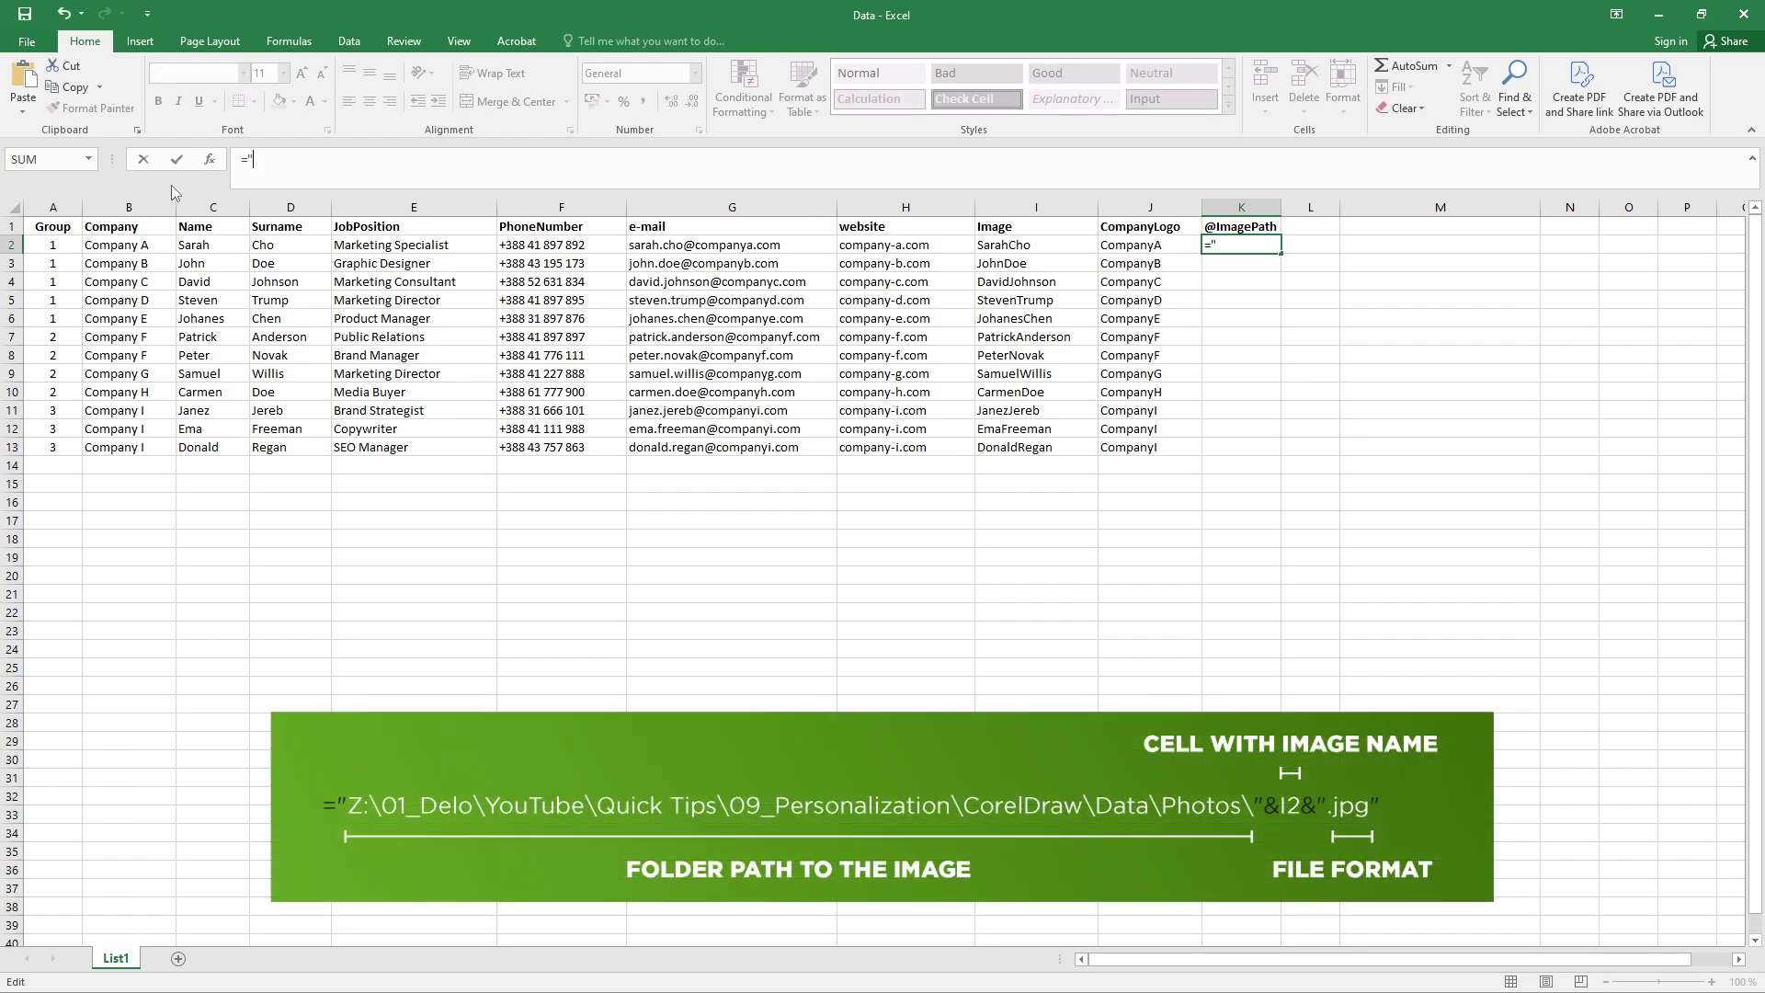
key(ctrl+v)
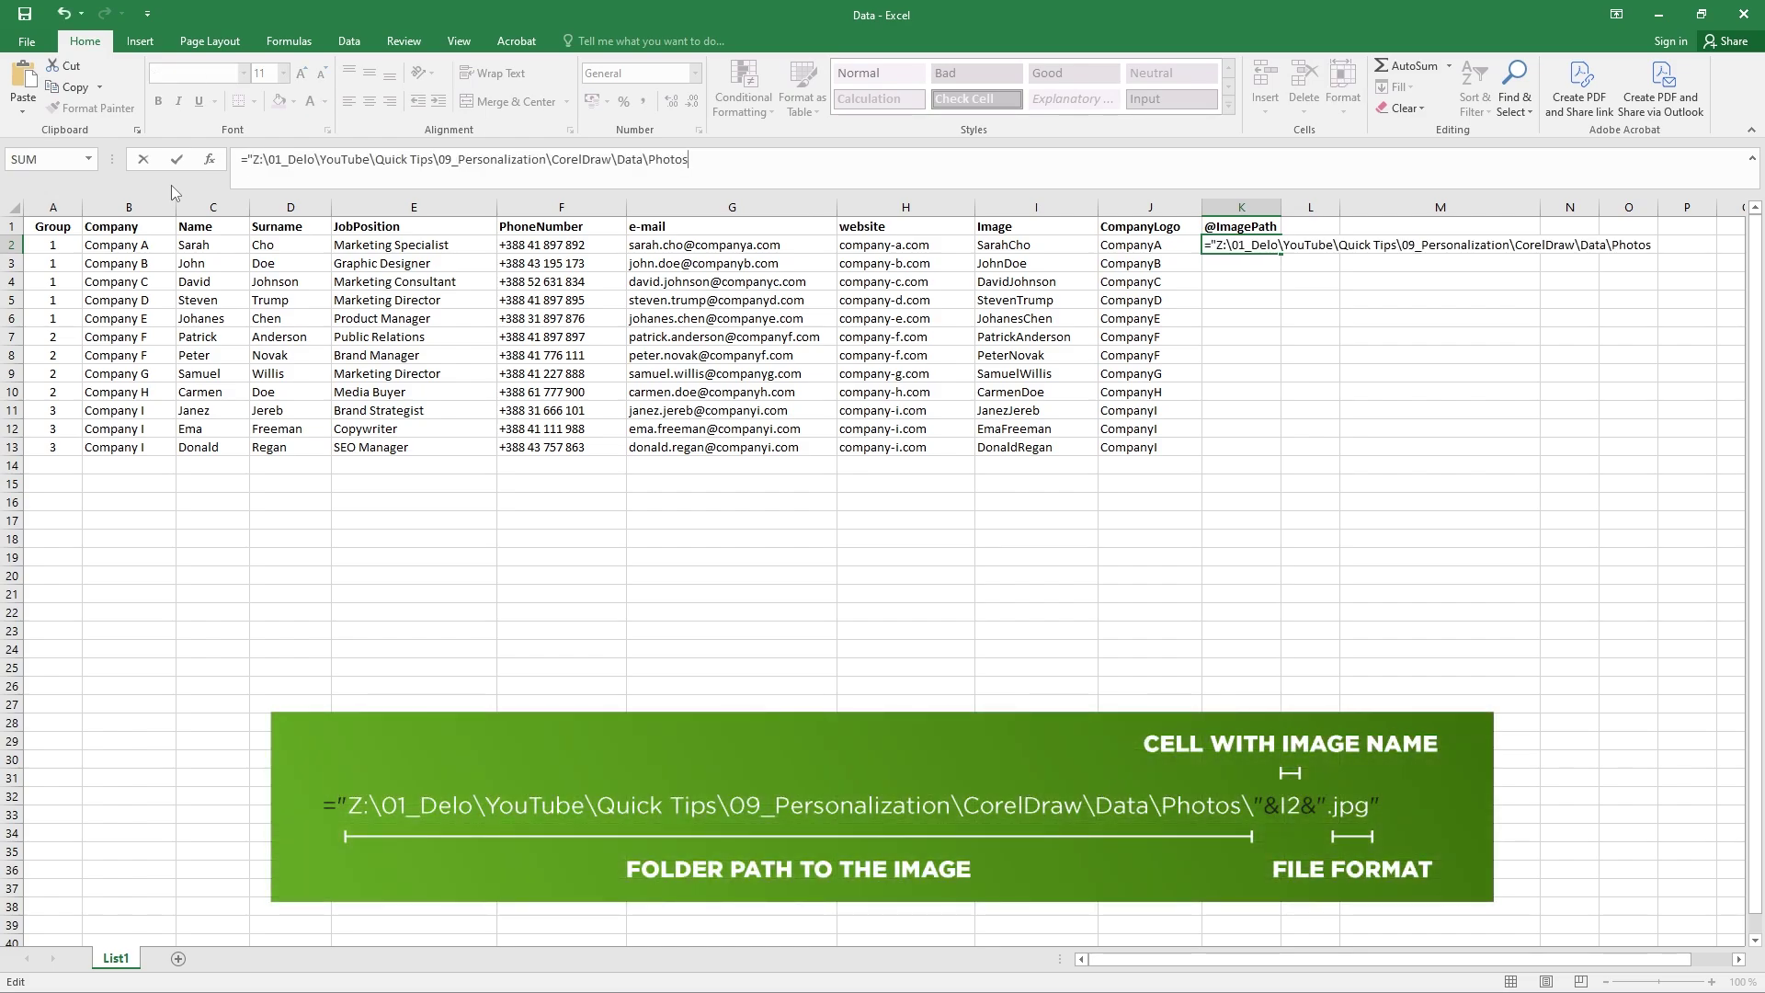
text(\"&)
click(1016, 245)
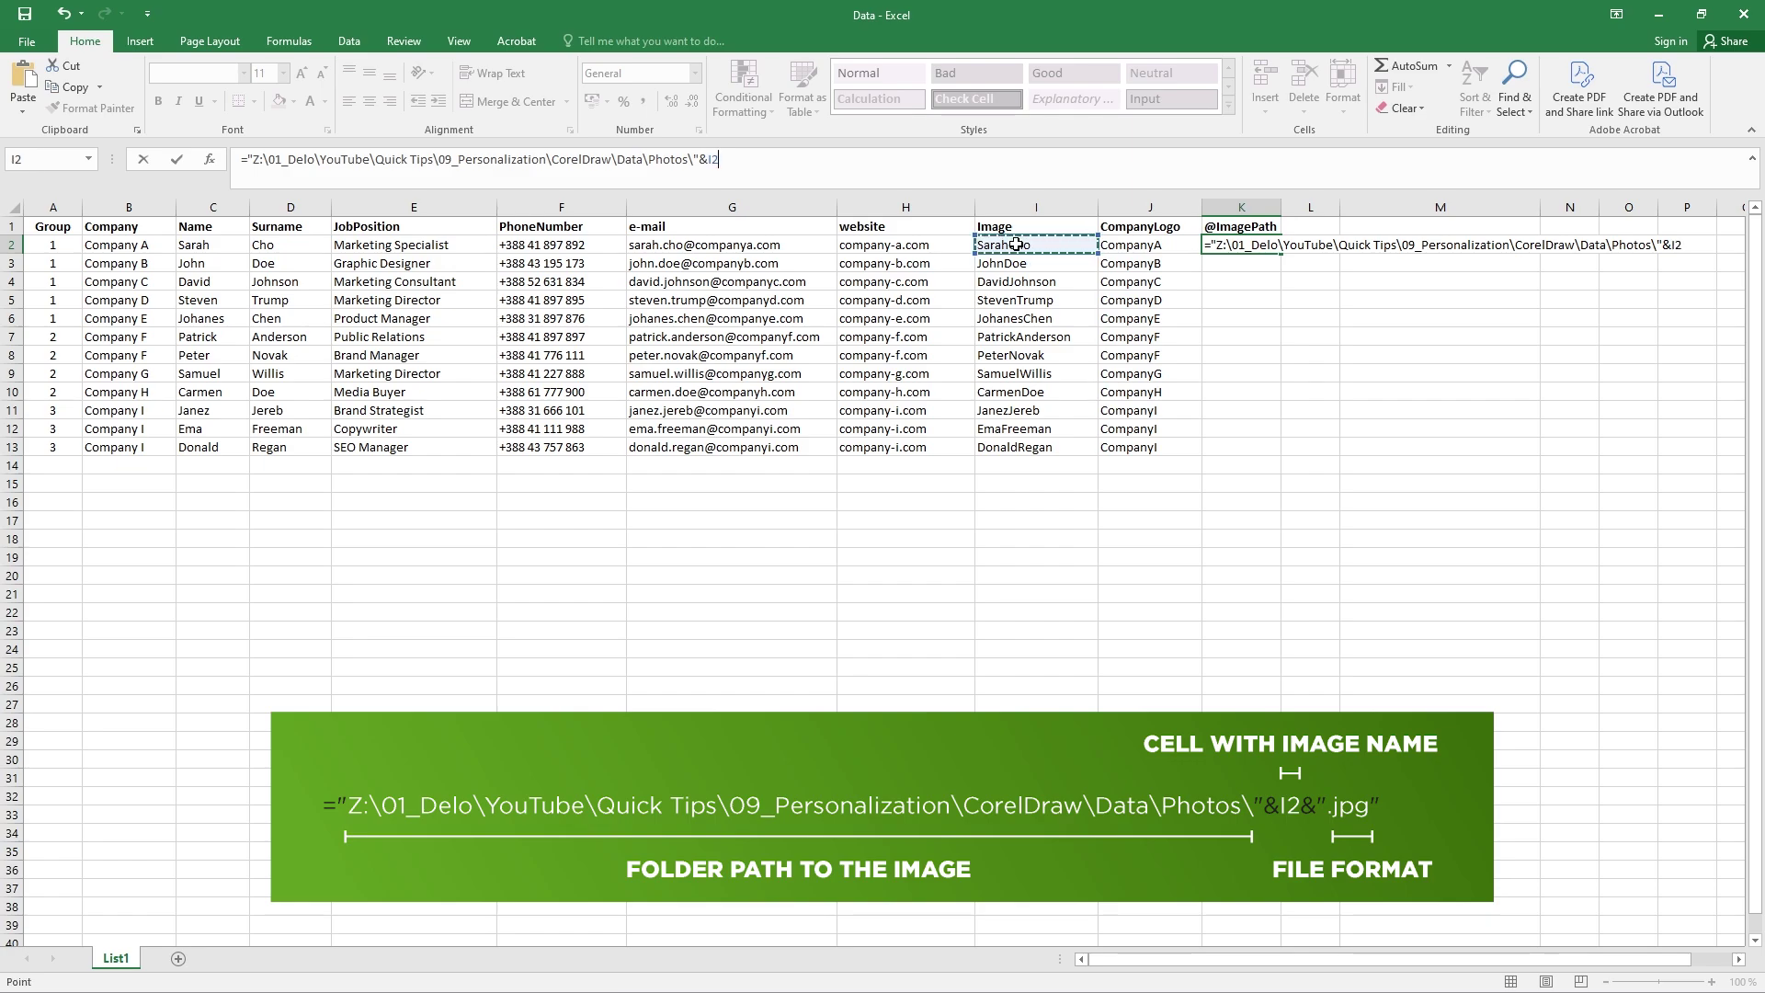
text(&".jpg")
key(Return)
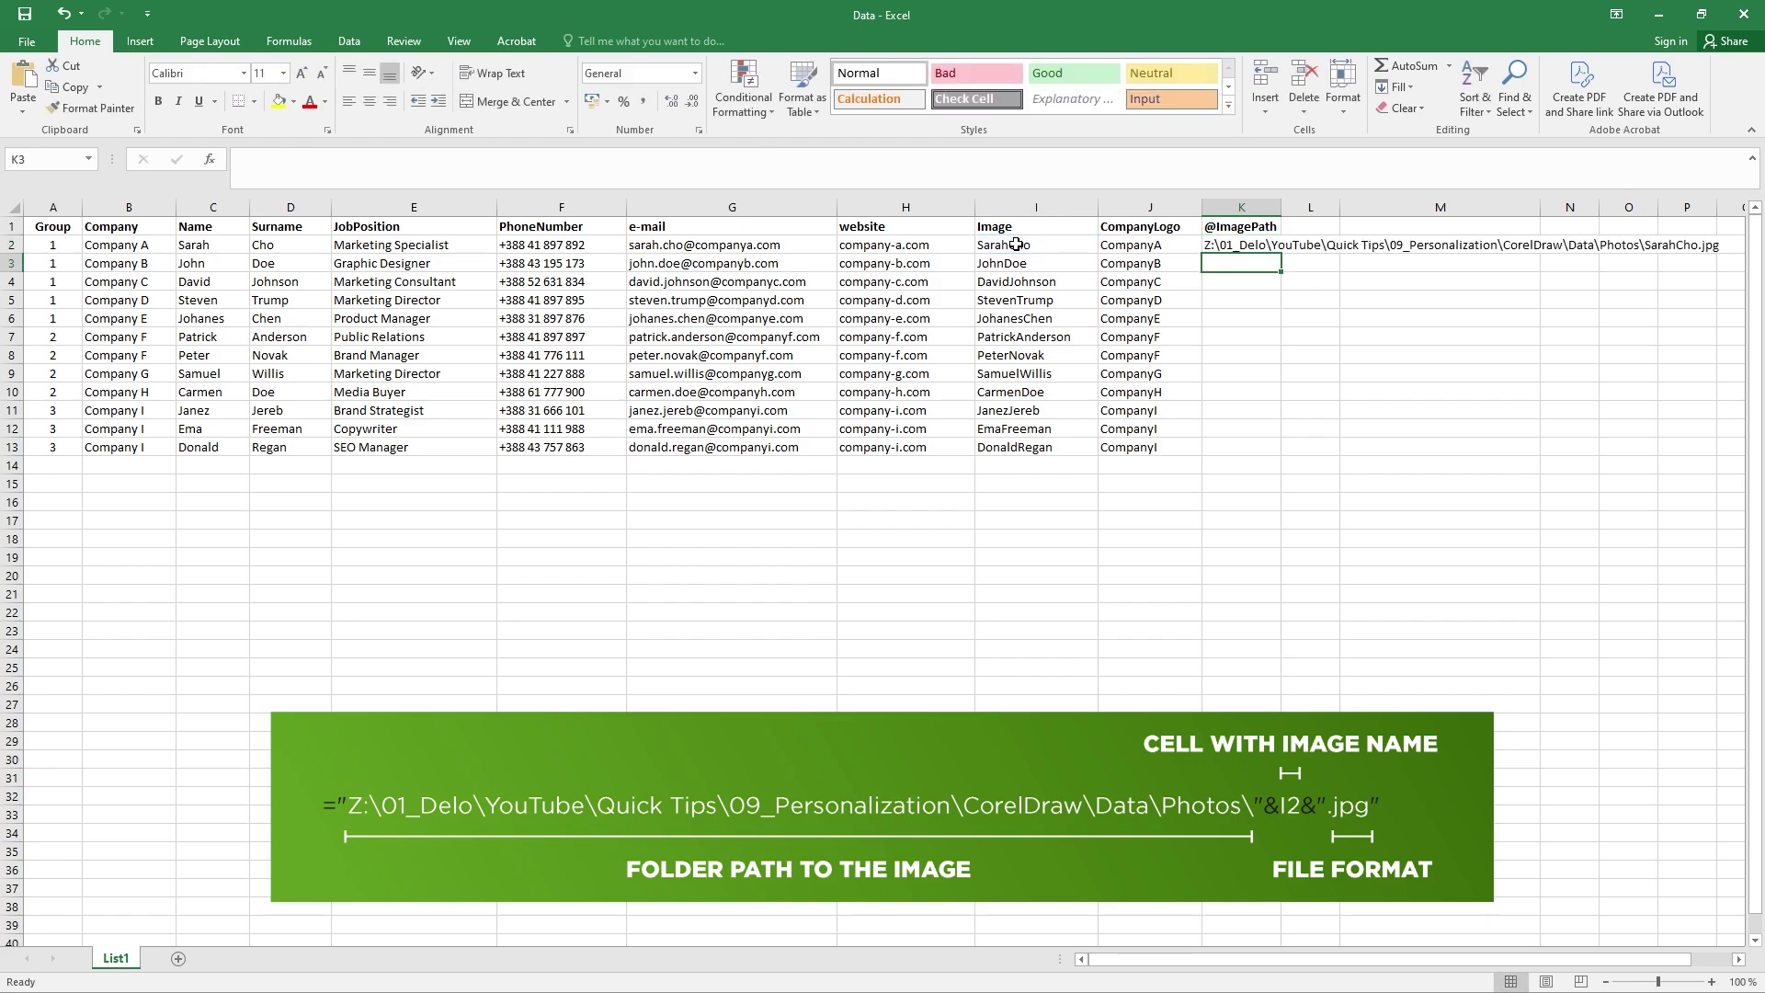
Fill the K2 path formula down through K13
click(1223, 245)
drag(1279, 248, 1266, 460)
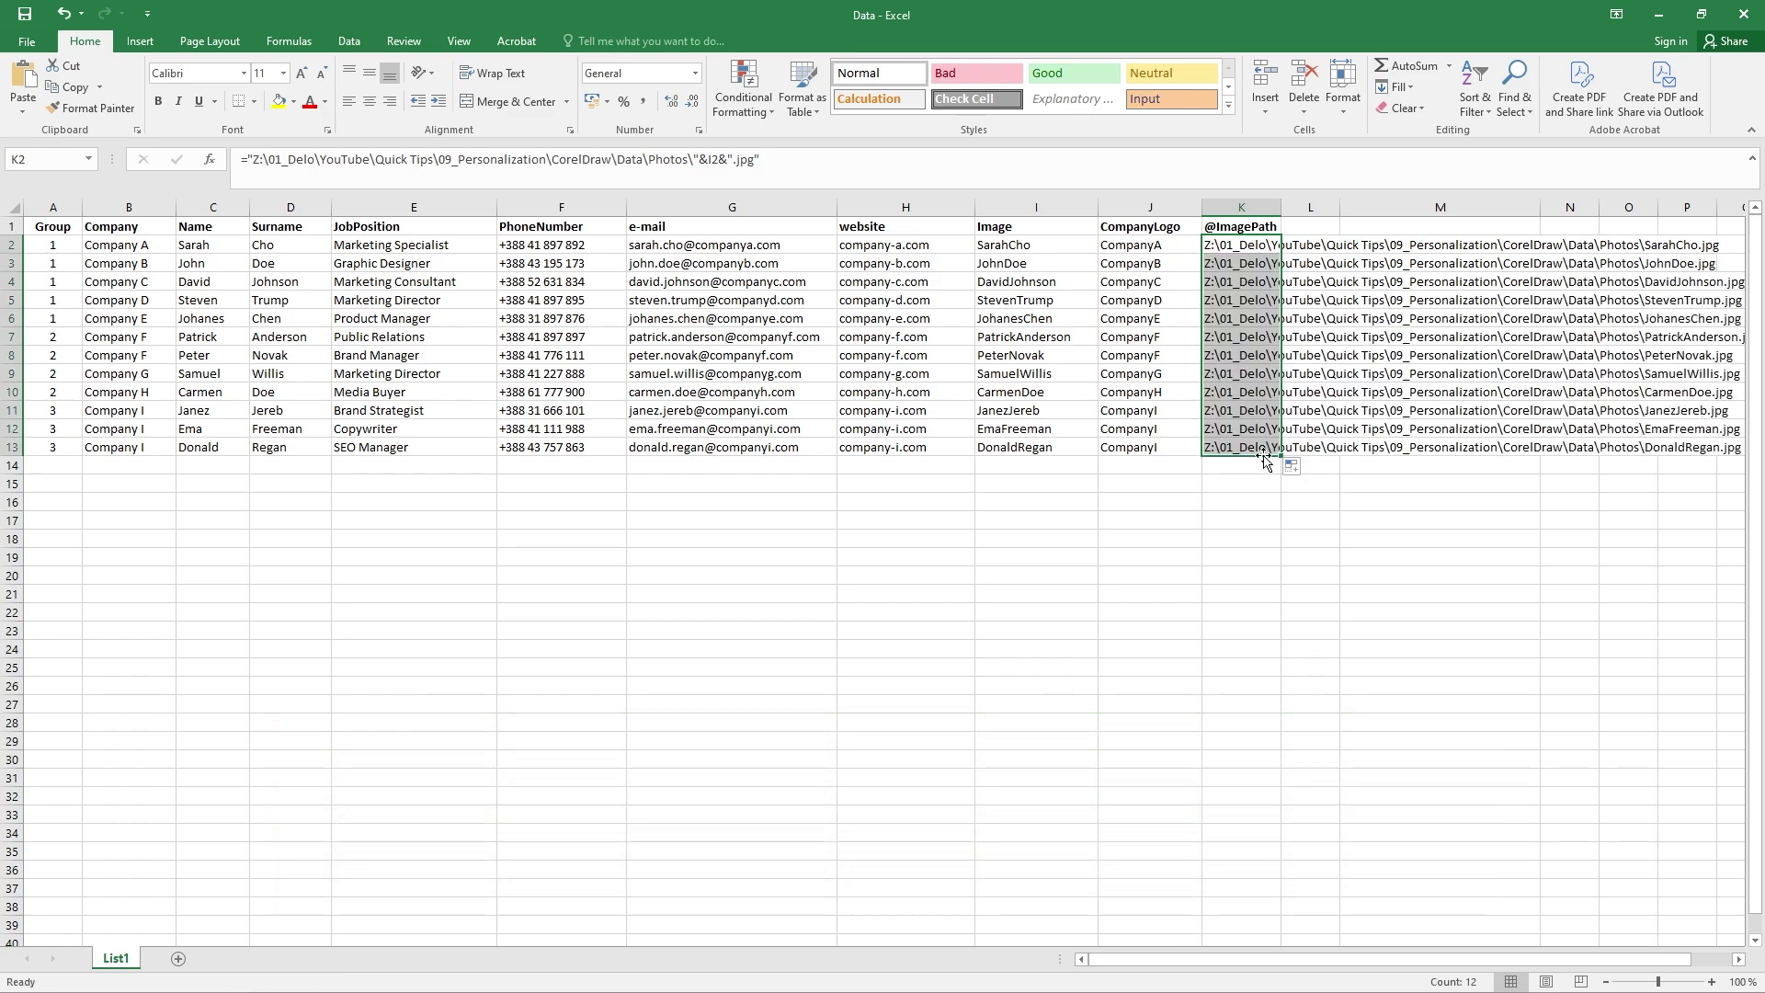
click(27, 41)
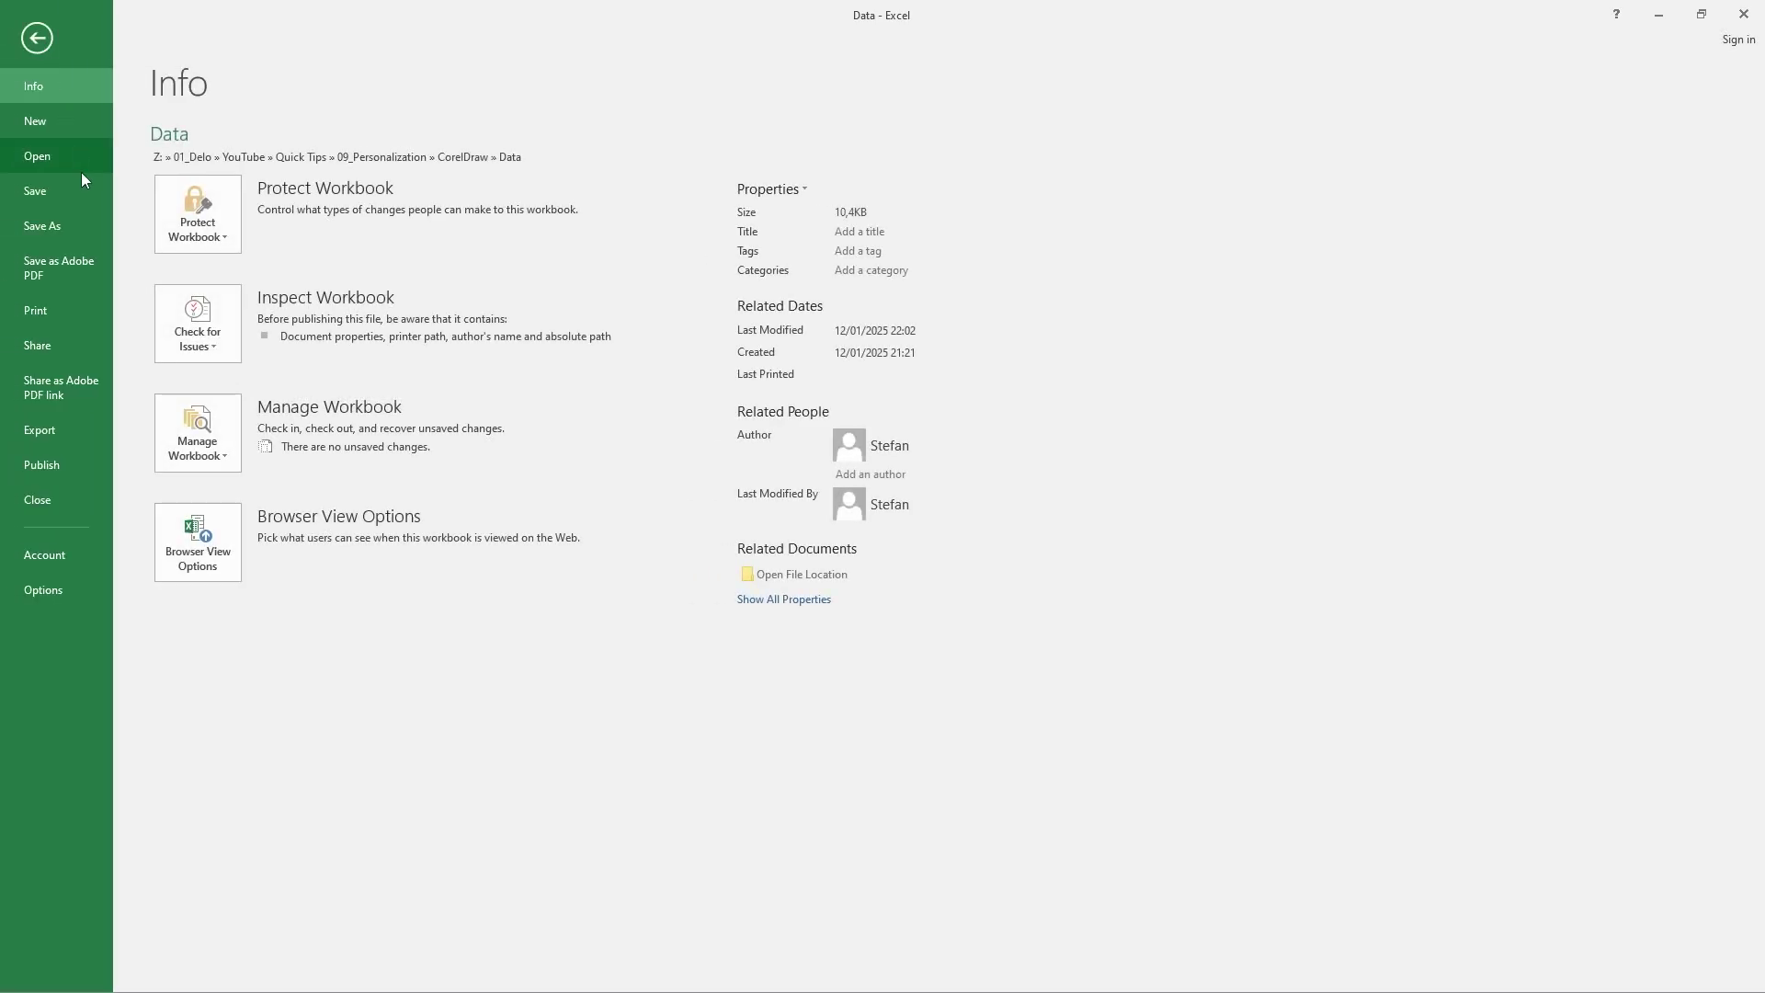
Save the workbook as Data_ok in CSV (Comma delimited) format, keeping the CSV format
click(48, 227)
click(213, 284)
click(165, 534)
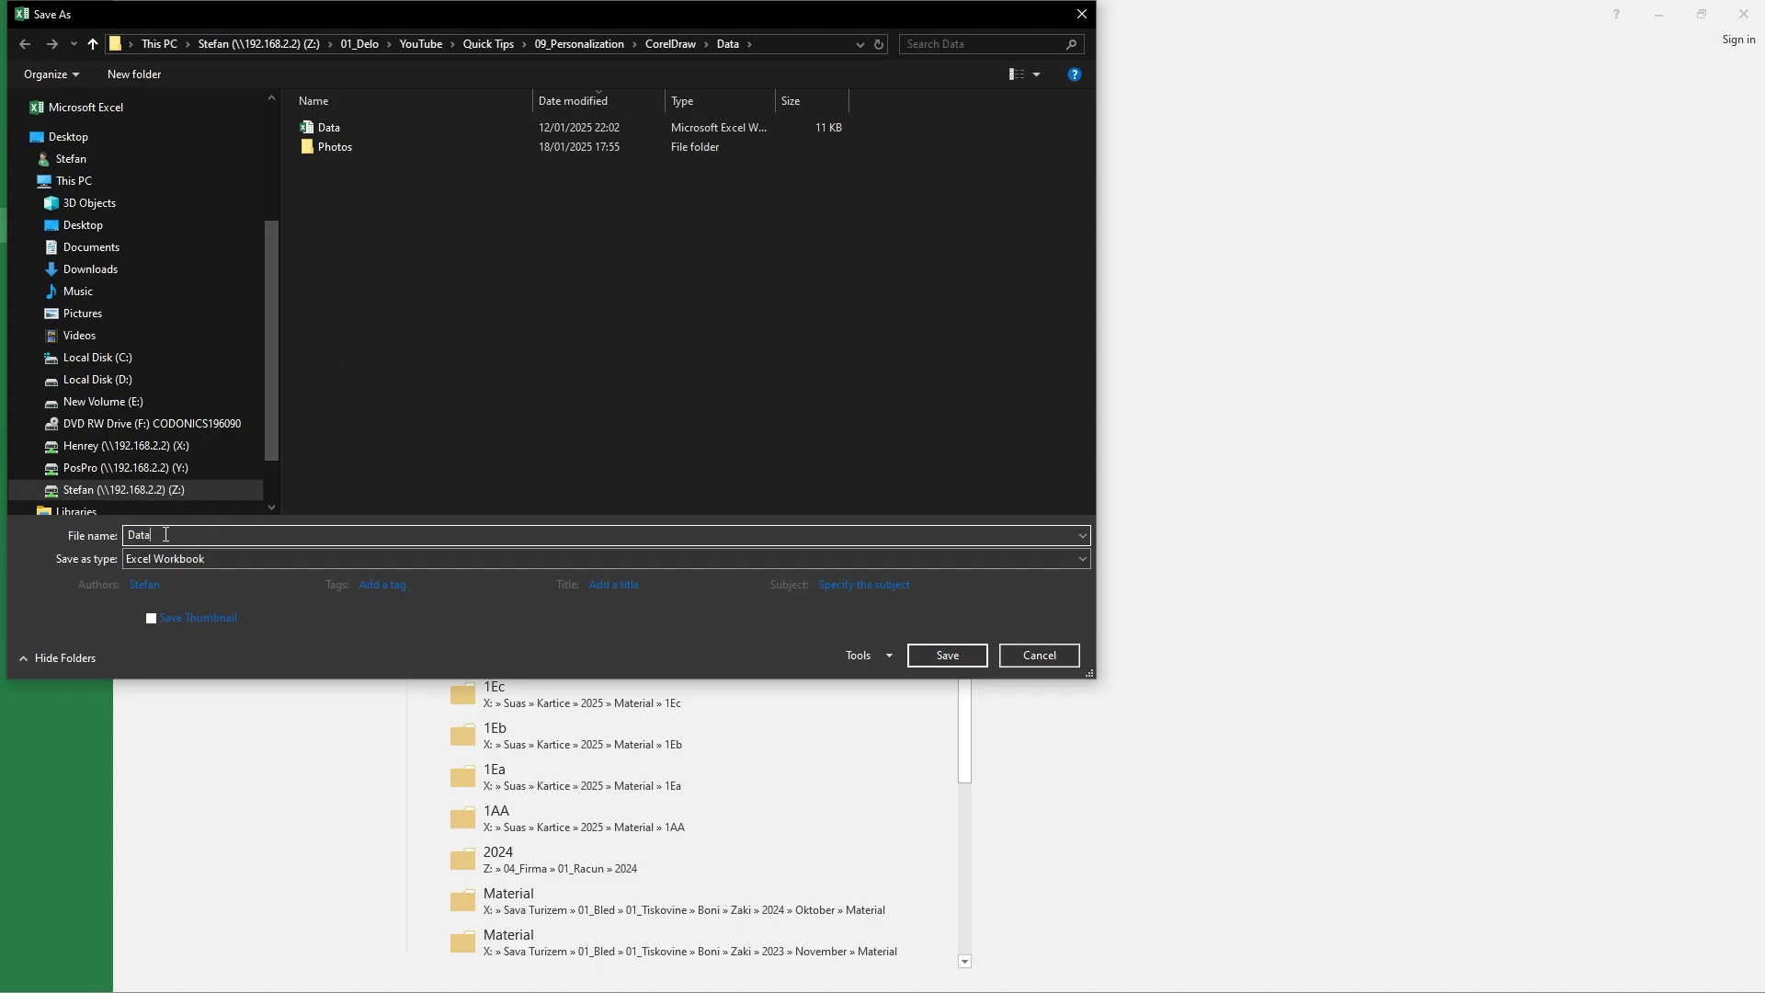
text(_ok)
click(273, 560)
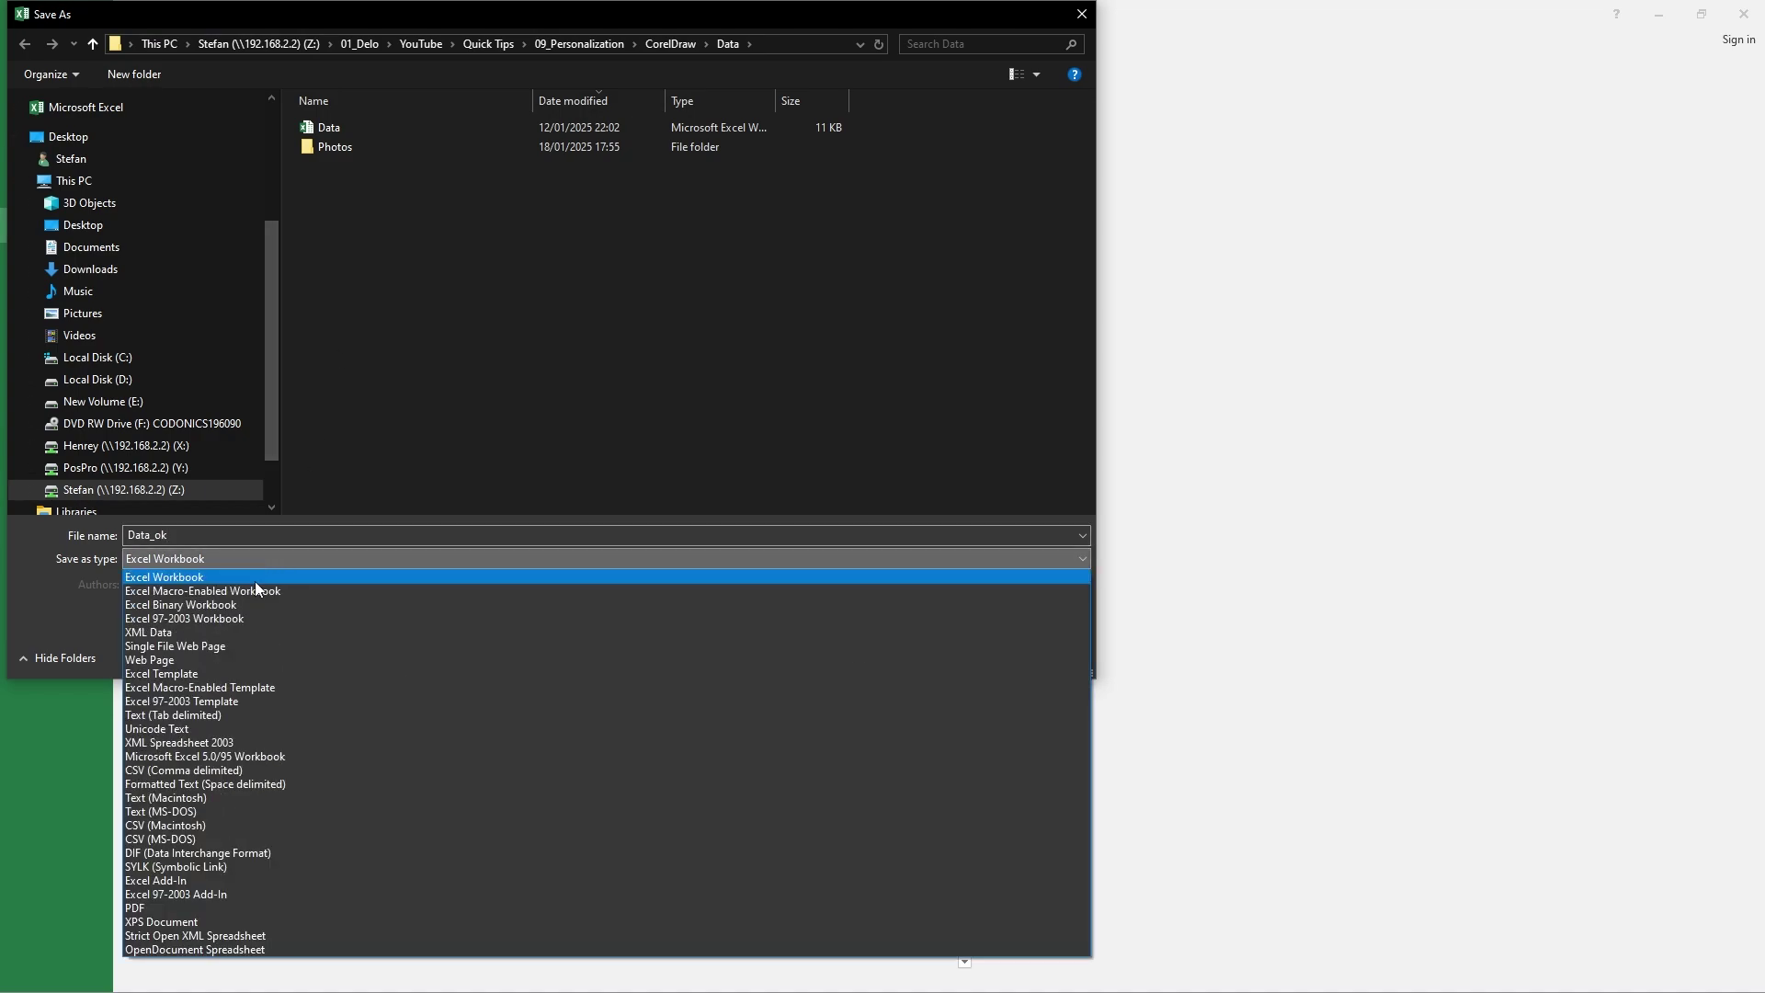
click(205, 775)
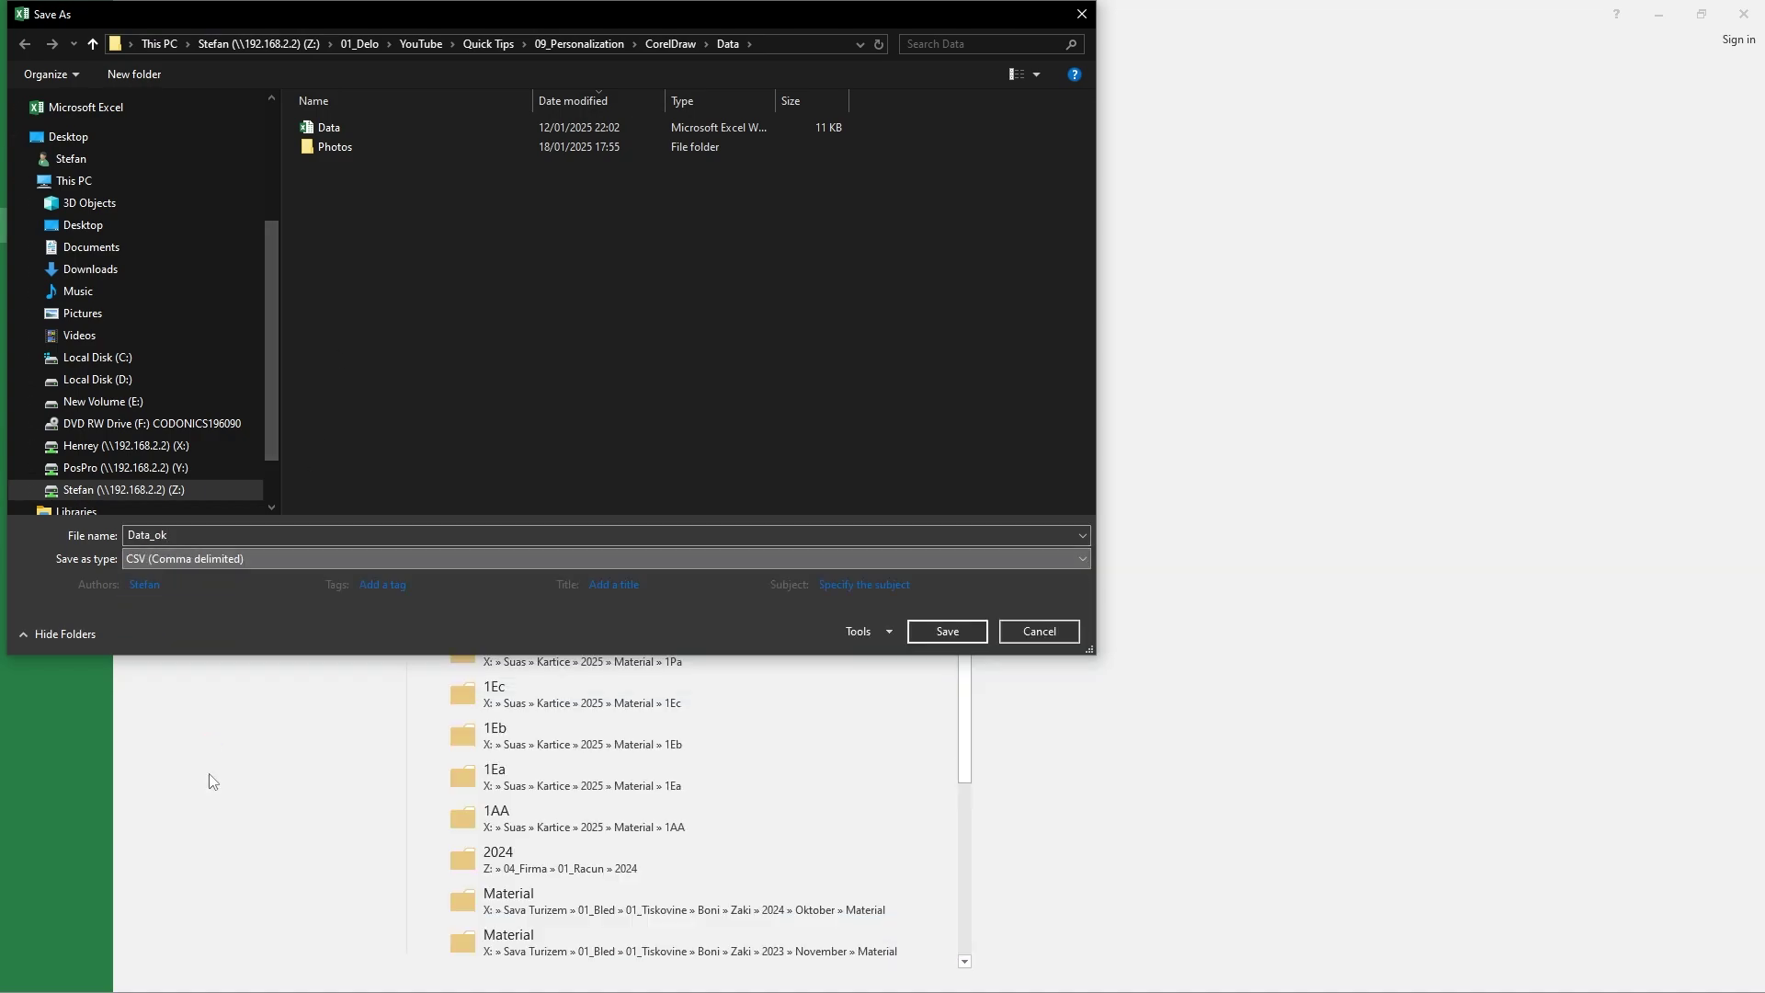
click(934, 633)
click(812, 560)
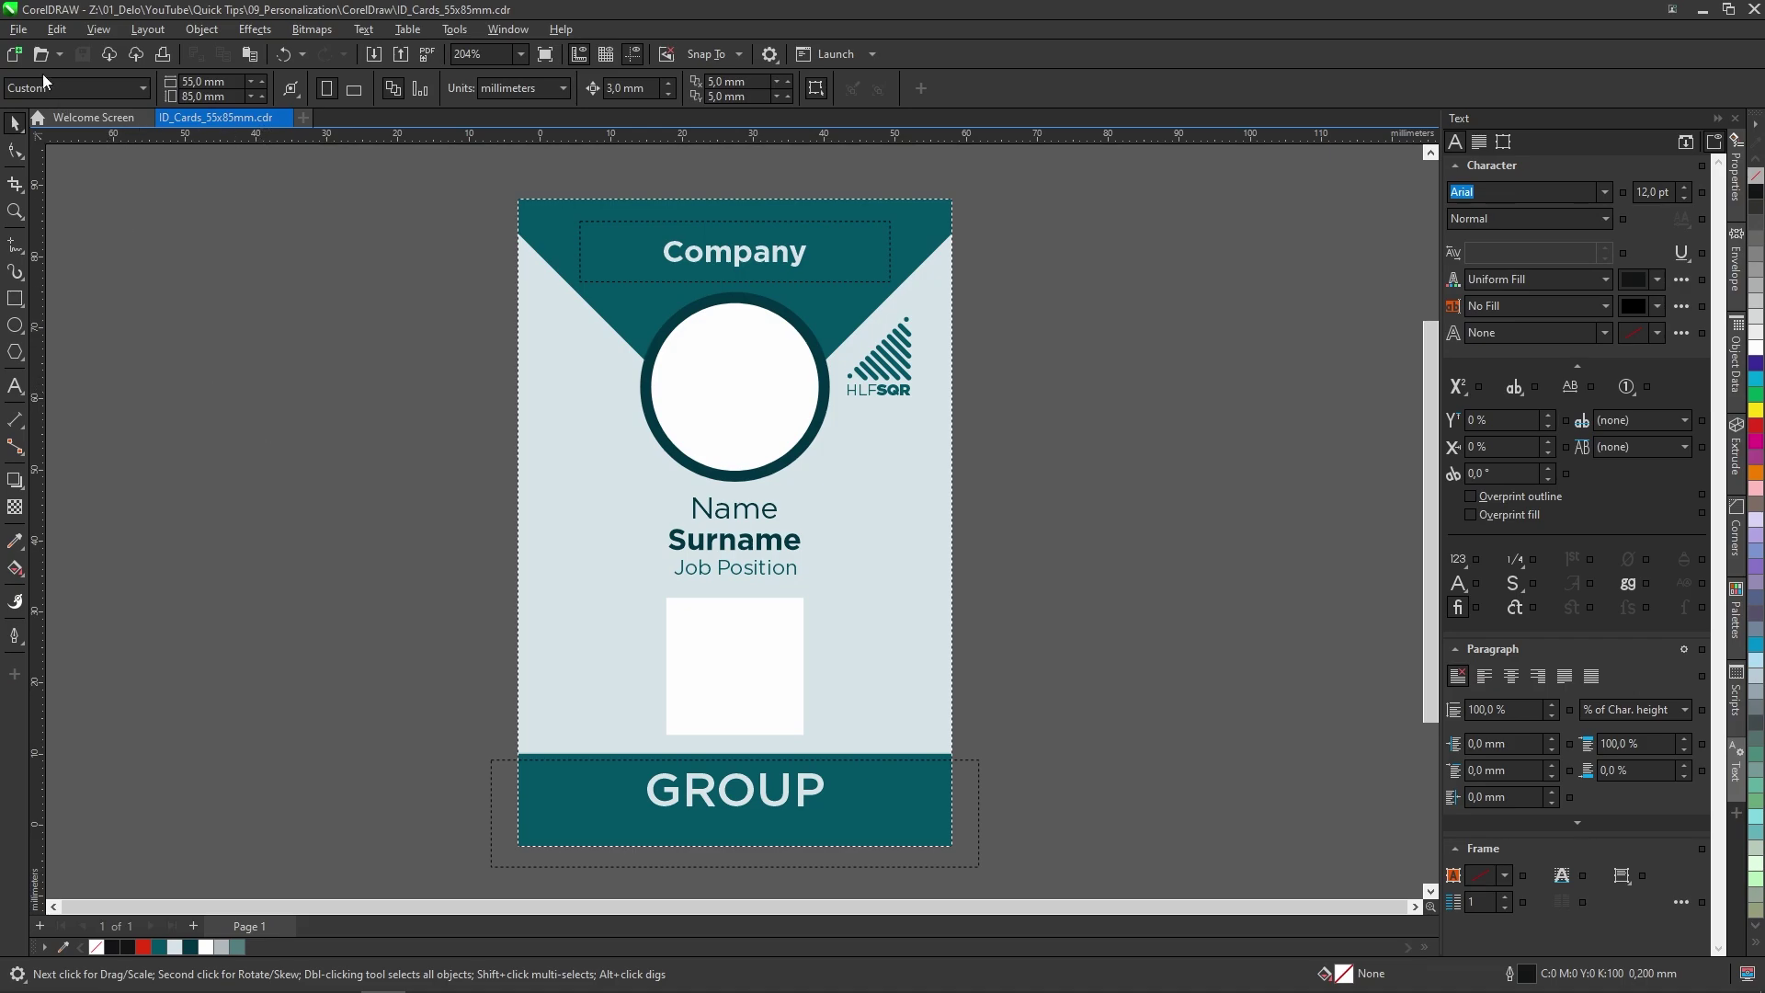
Create a print merge and import Data_ok as its data source
click(21, 30)
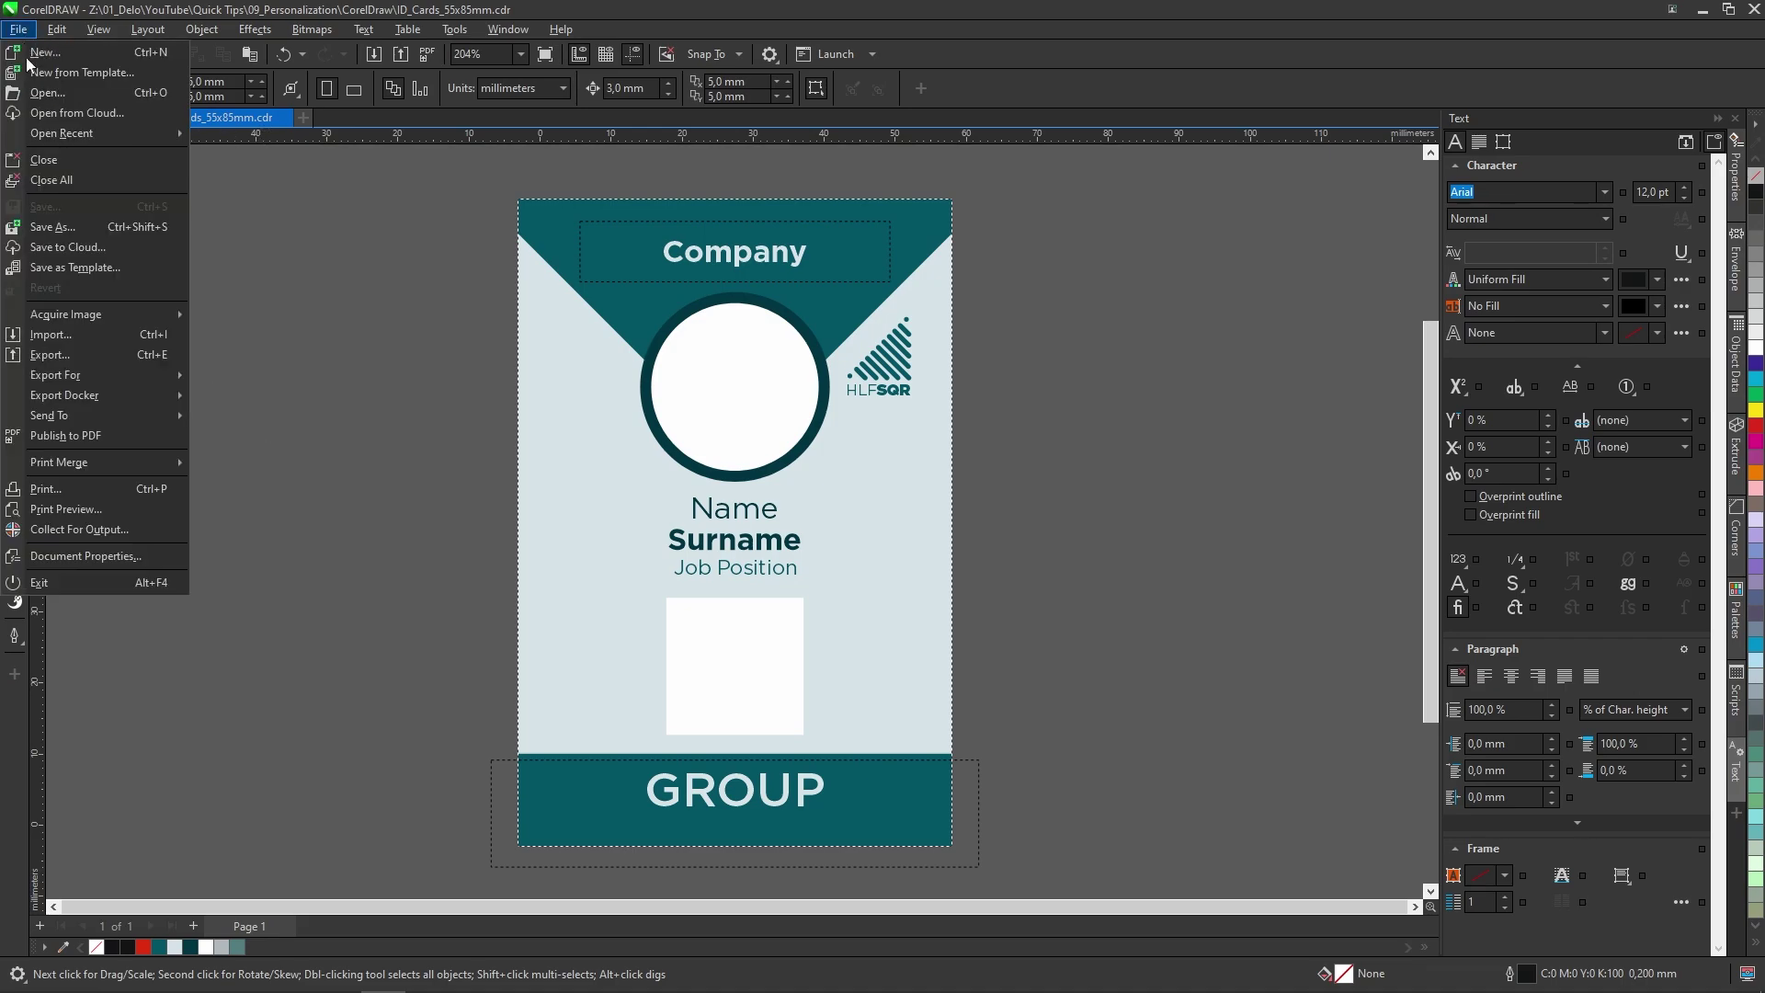
mouse_move(104, 471)
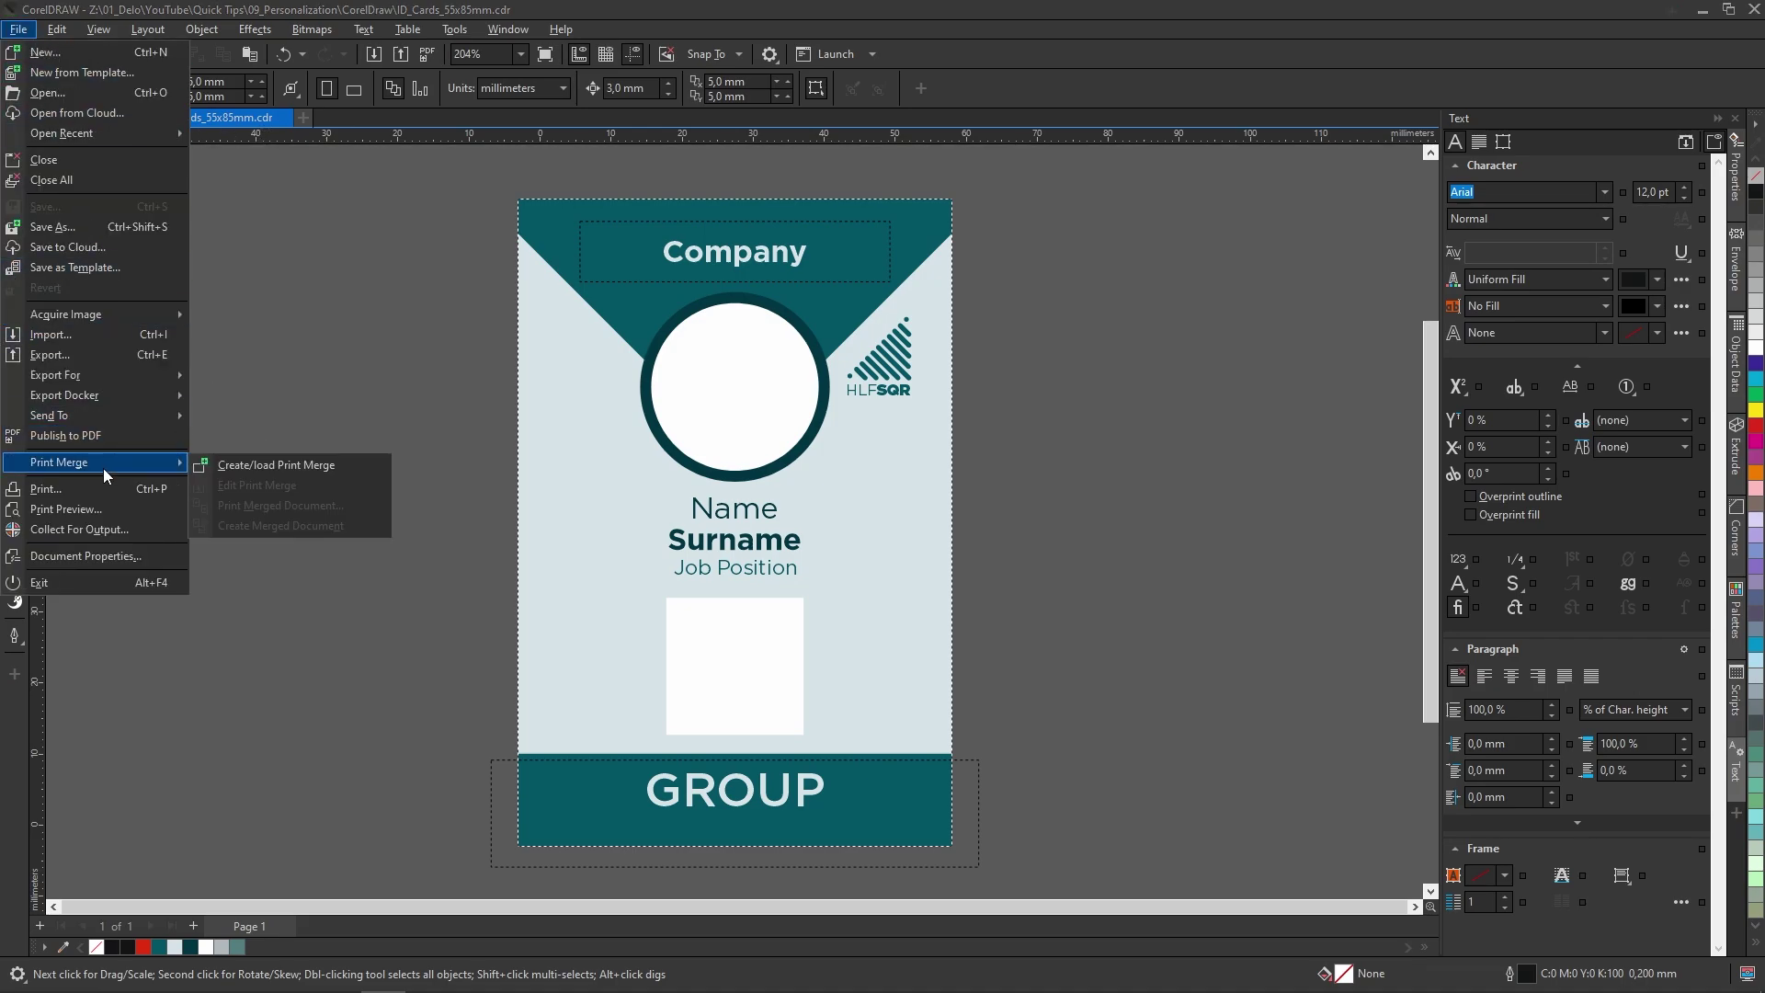
click(254, 466)
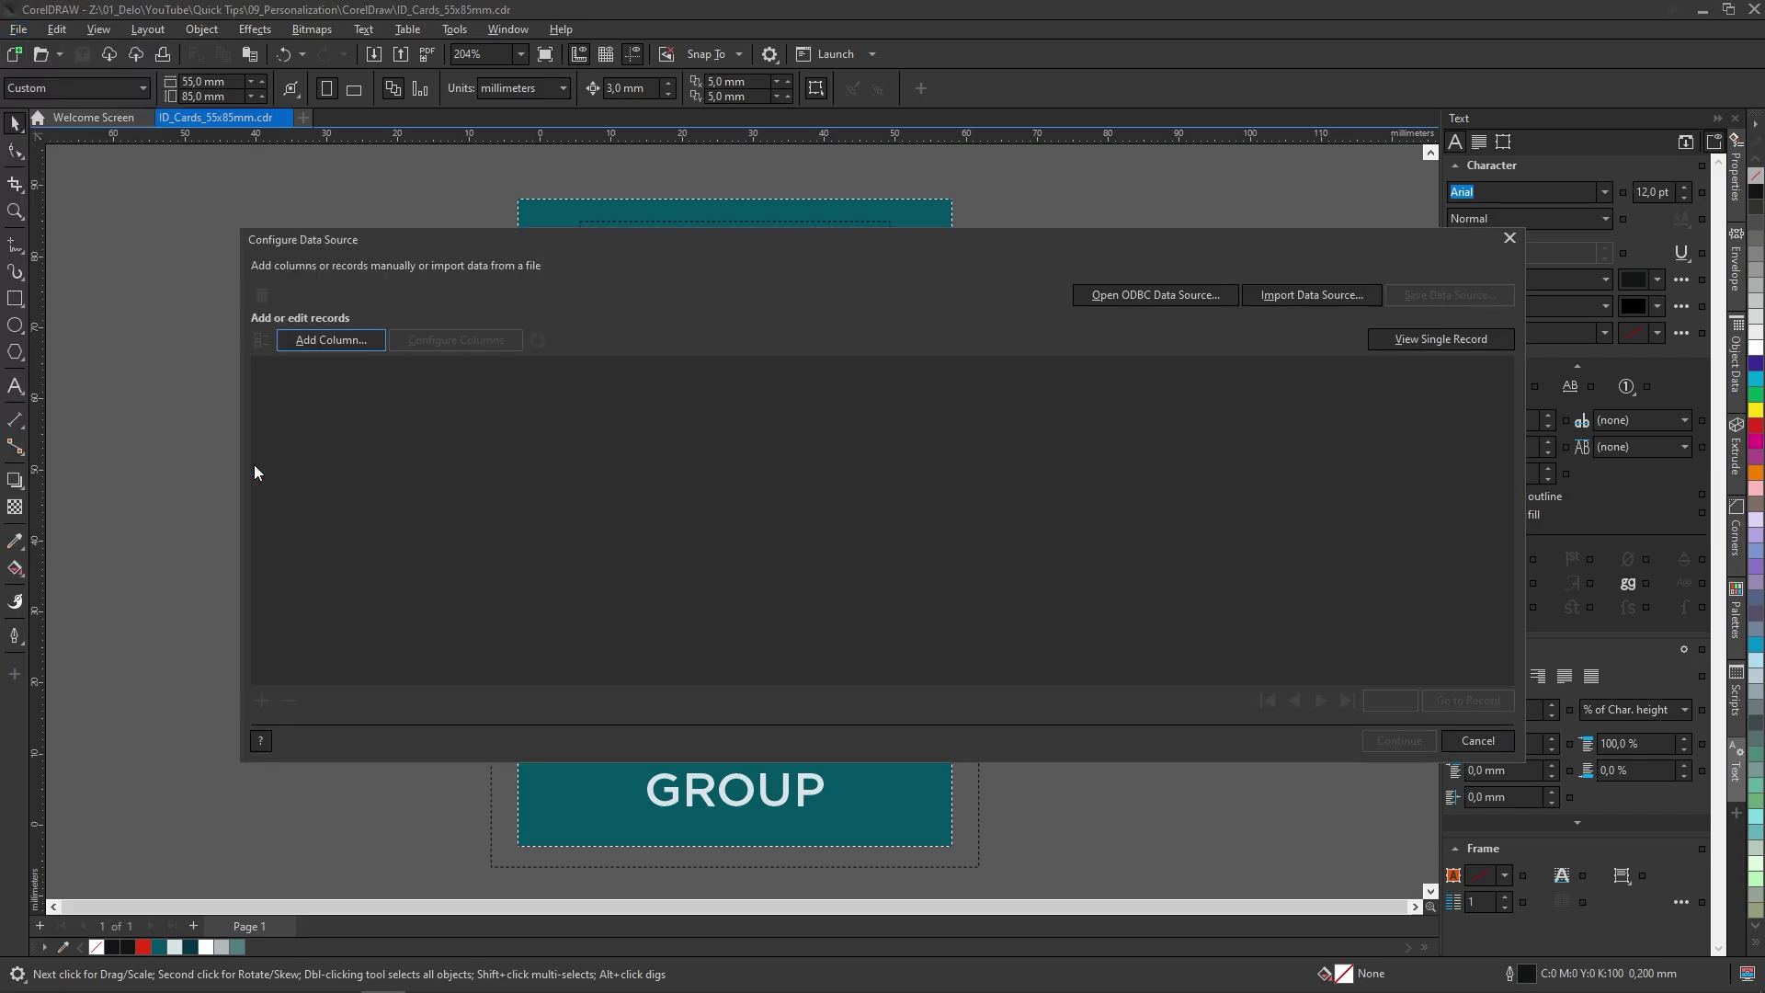
click(1313, 294)
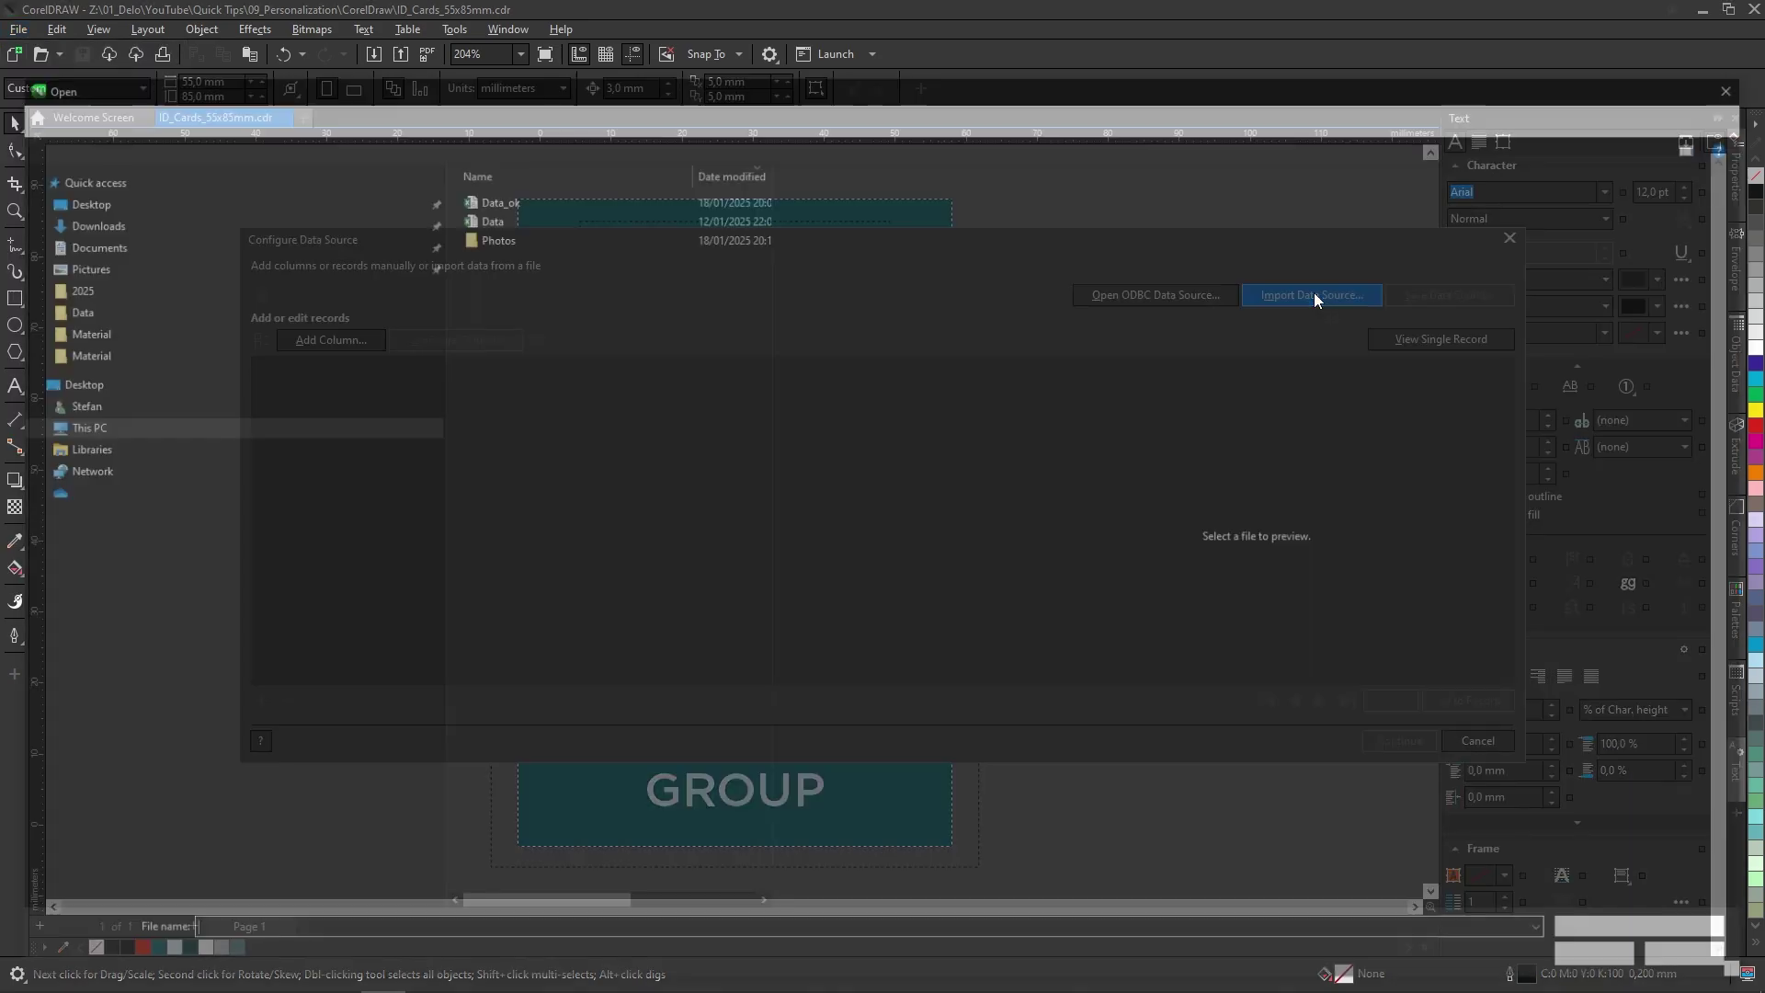
click(509, 197)
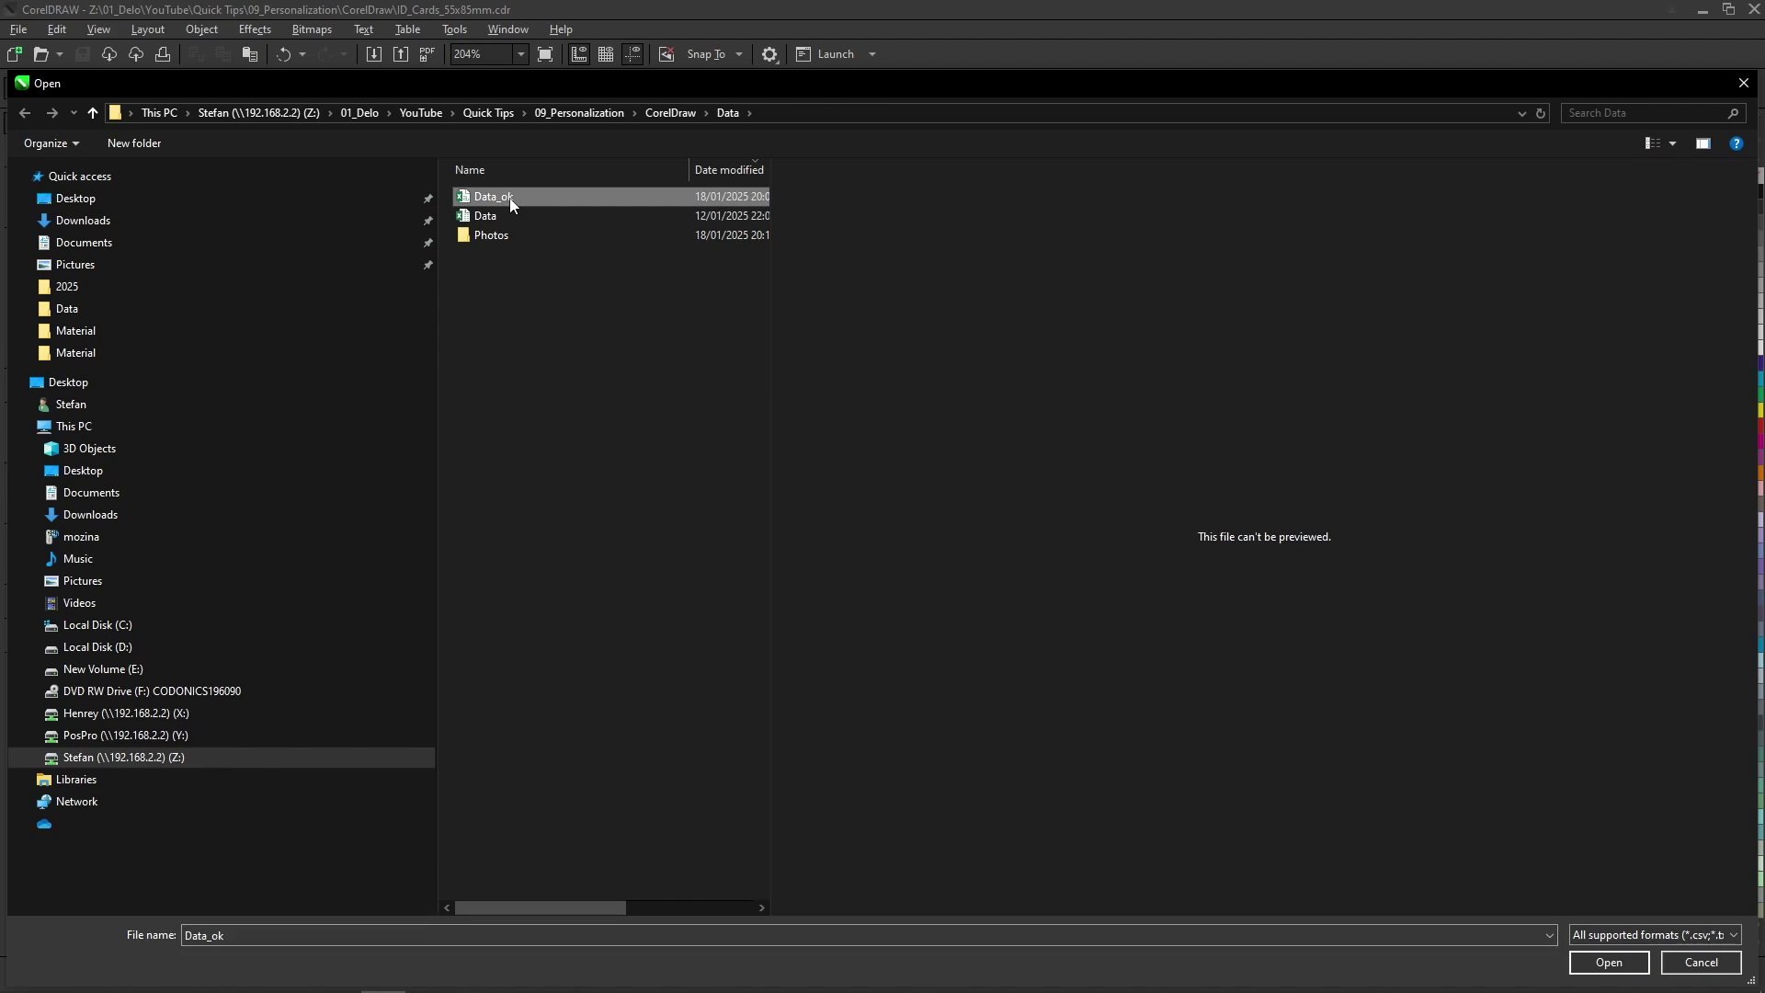
click(1609, 962)
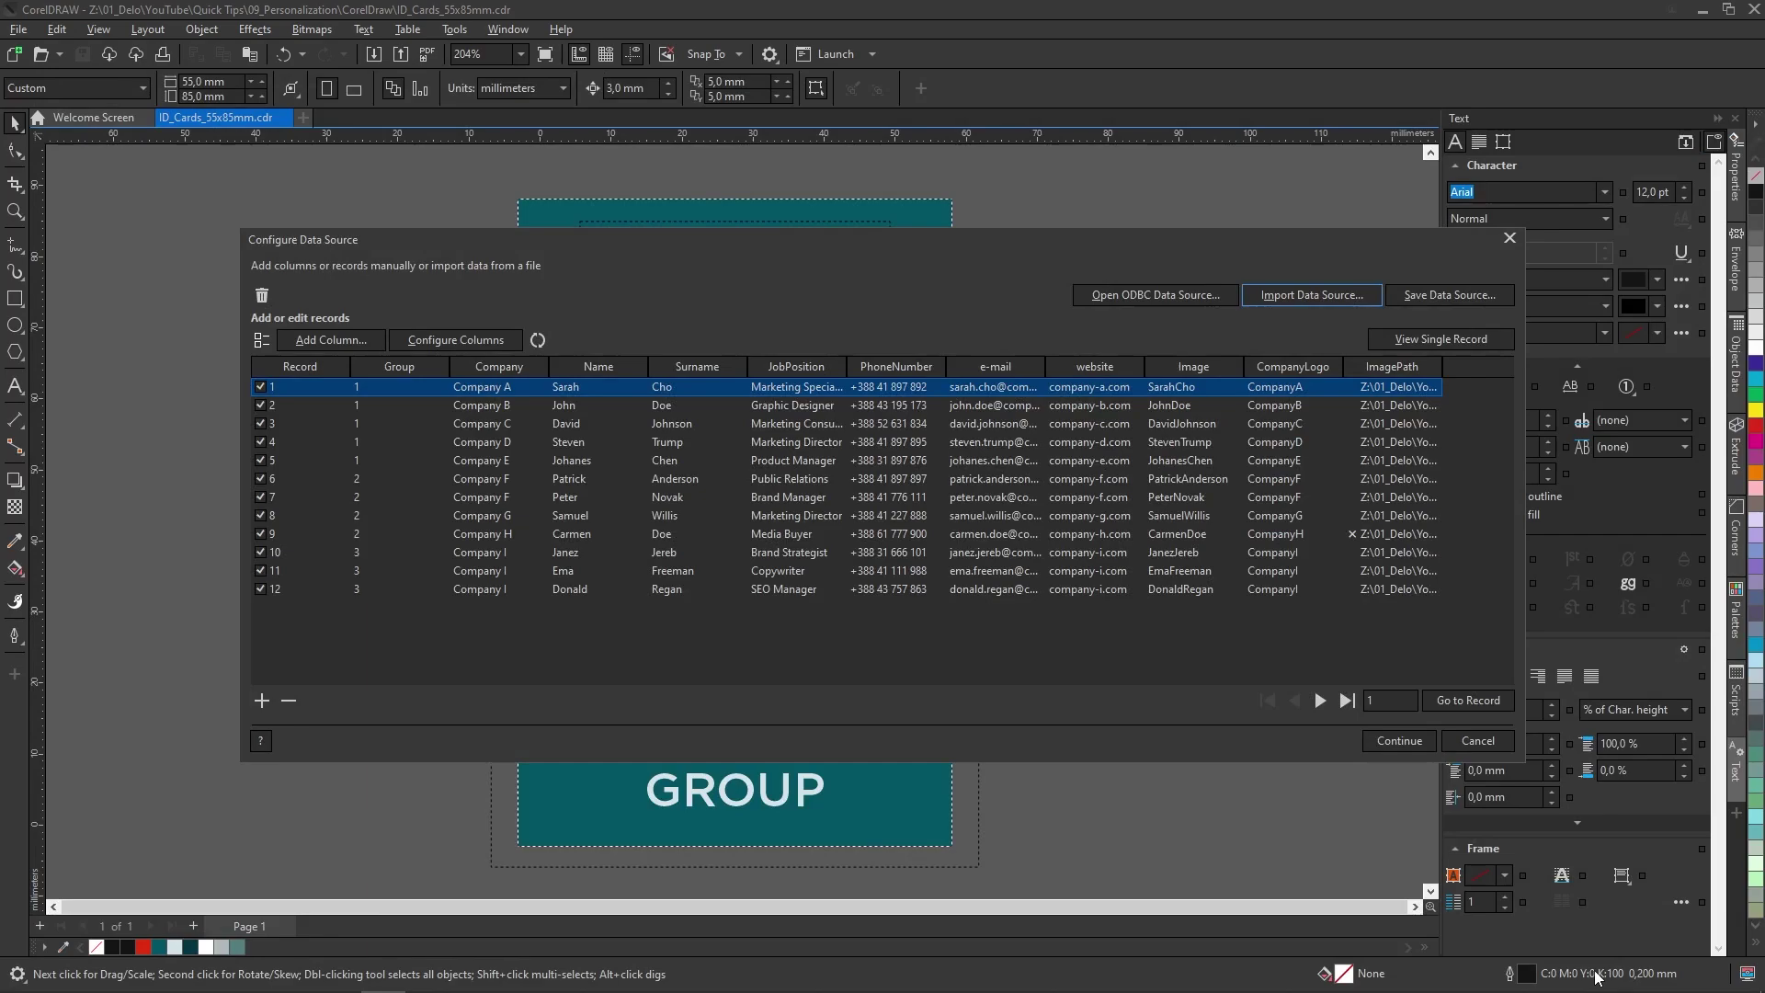
Sync the records so record 9's photo path becomes valid, then continue to the Print Merge docker
click(1147, 538)
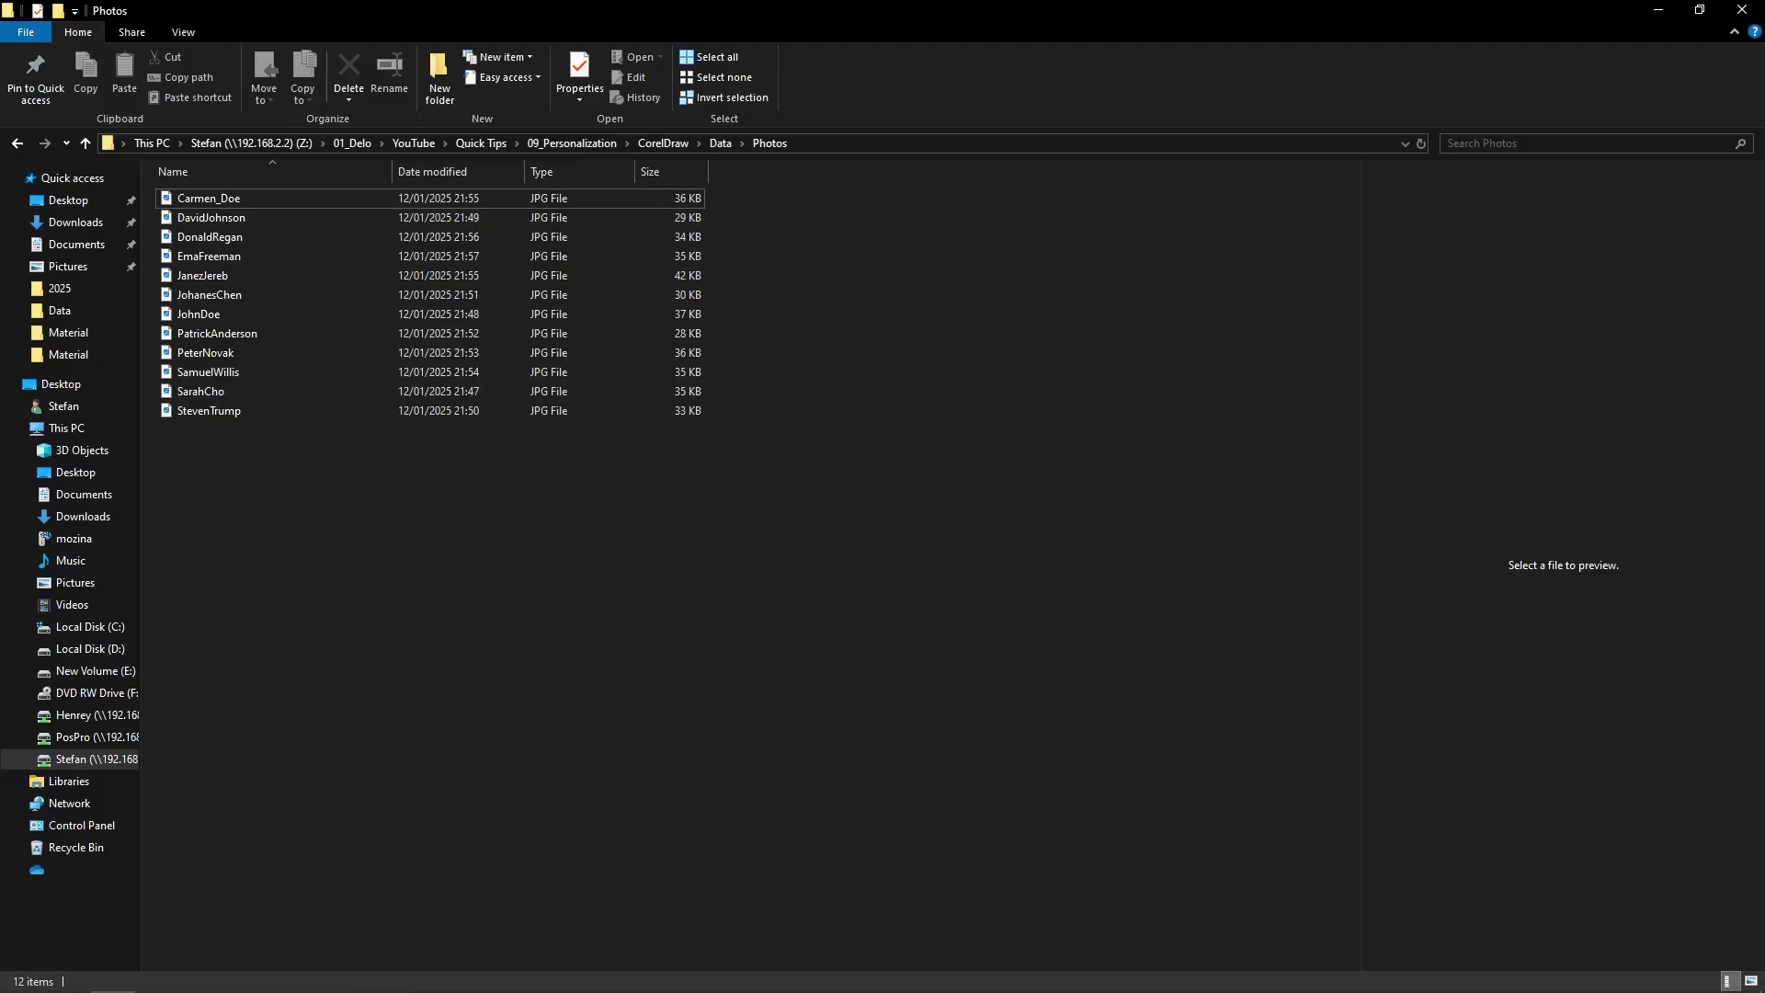
click(197, 198)
right_click(218, 200)
key(Escape)
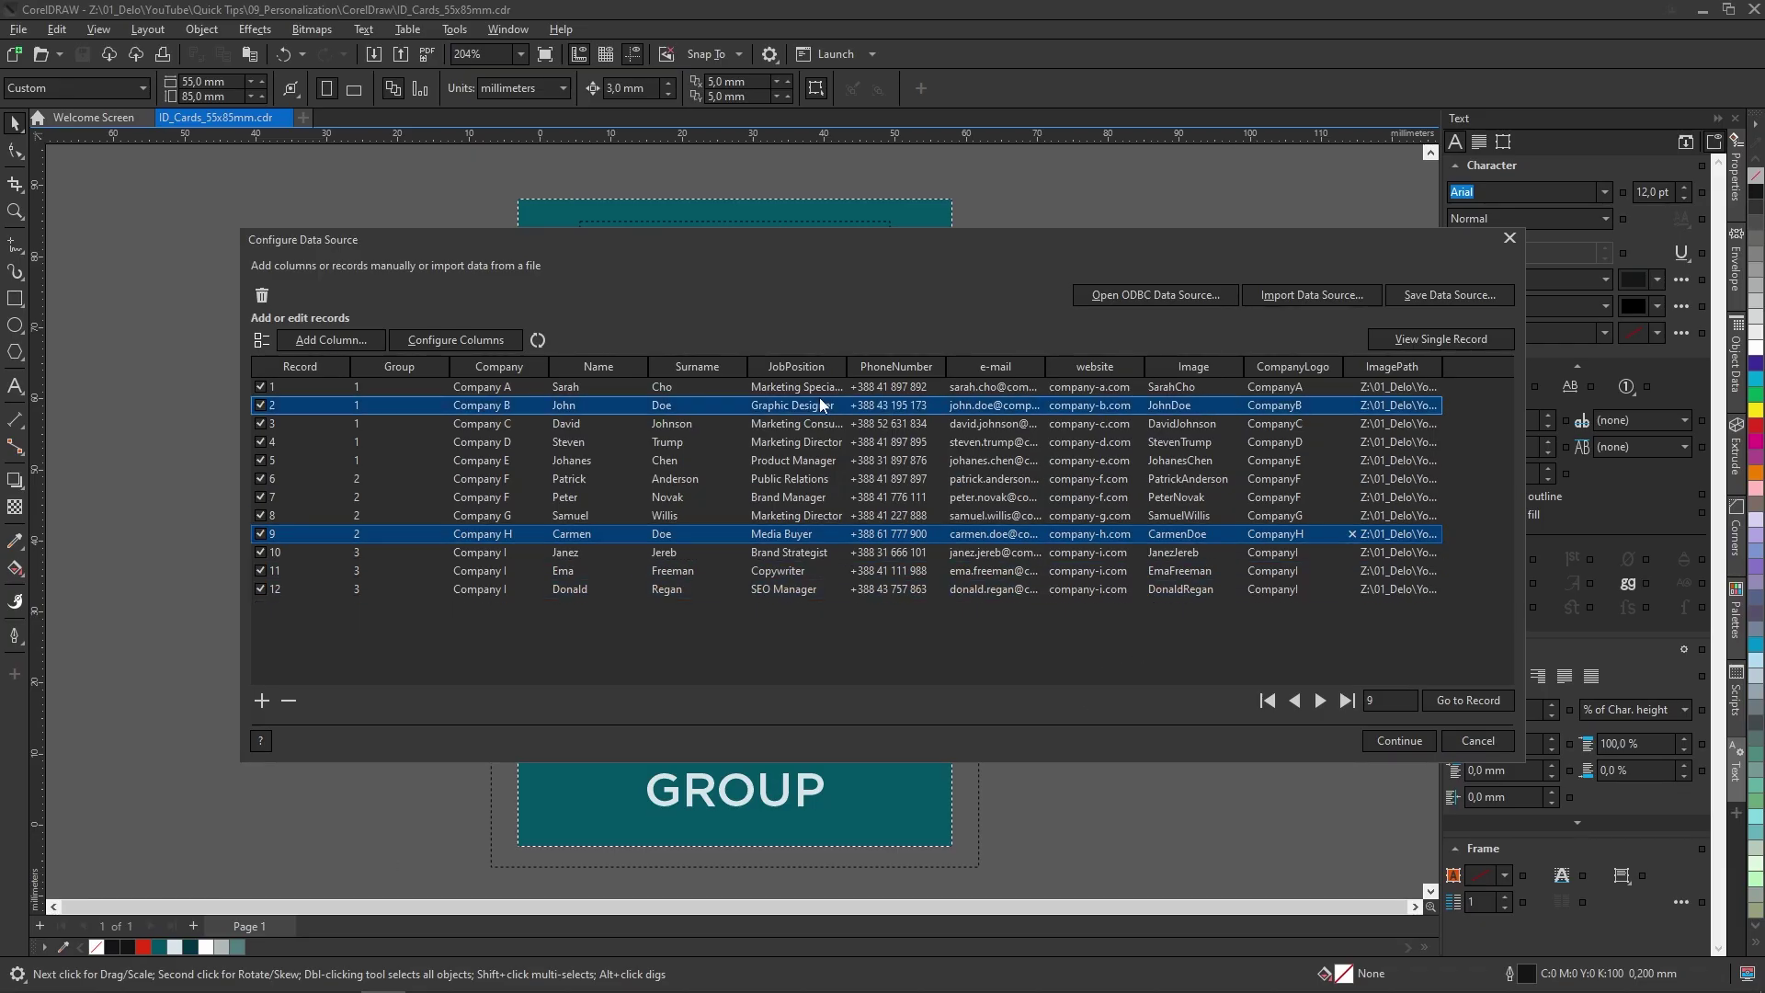
click(538, 339)
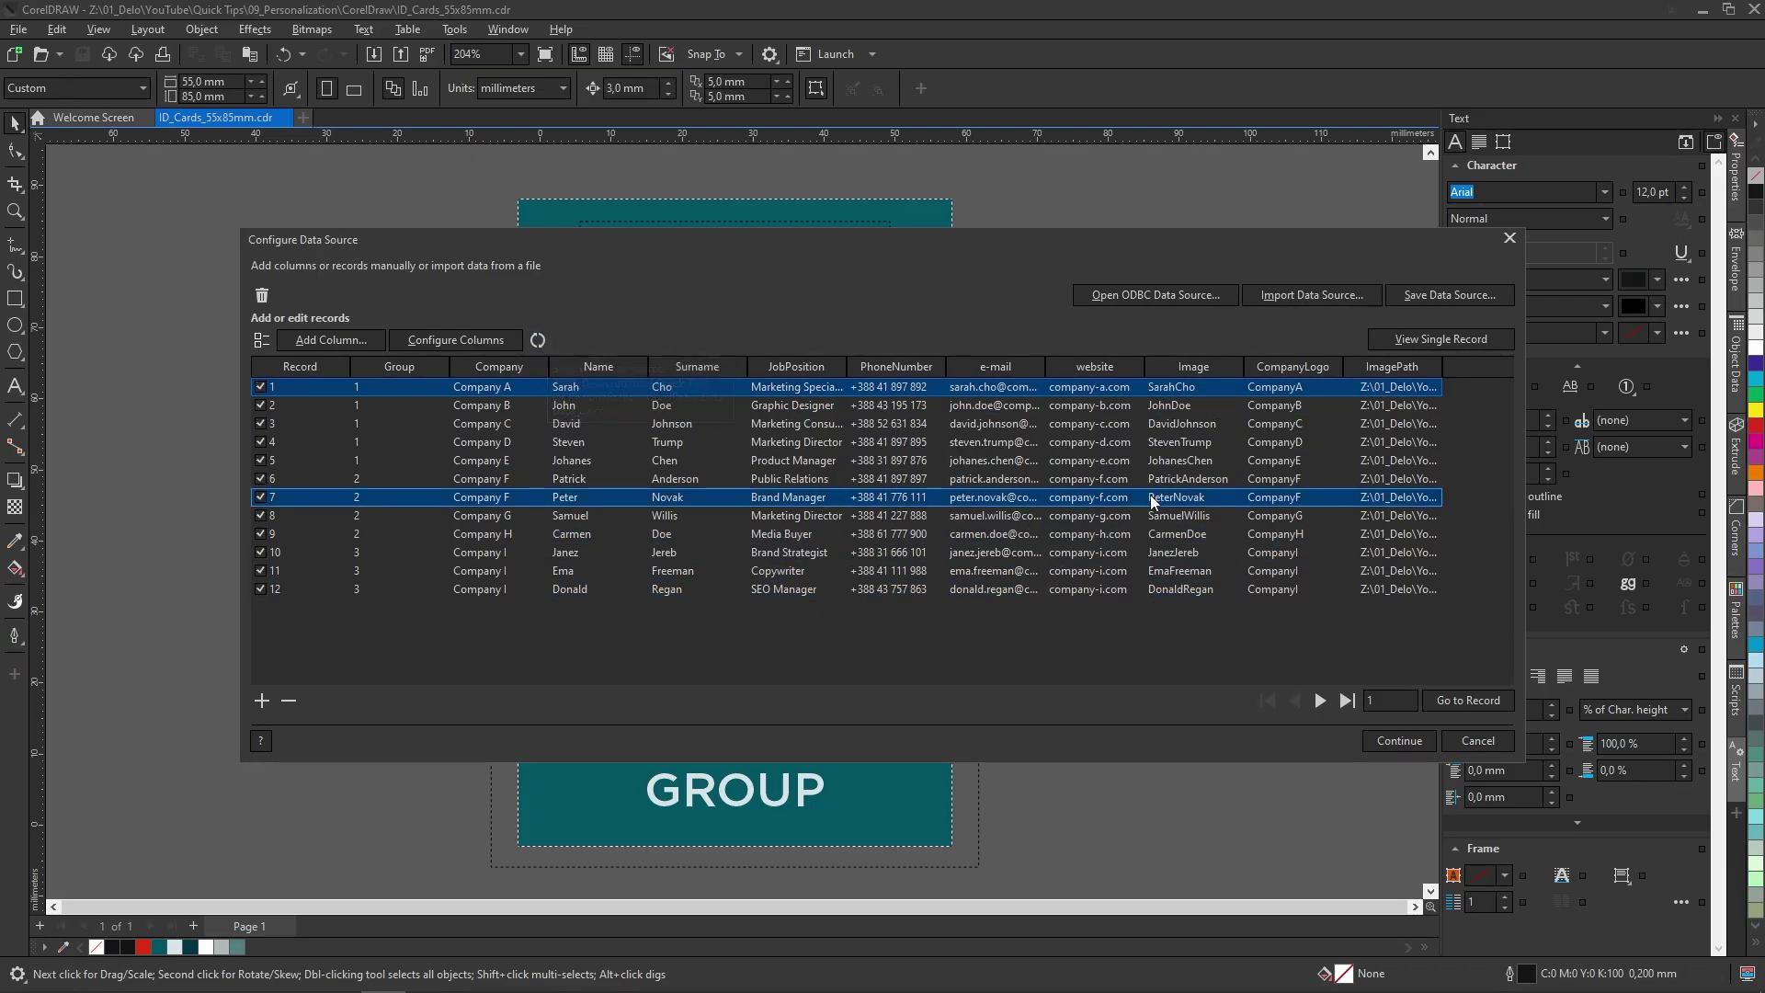
click(909, 537)
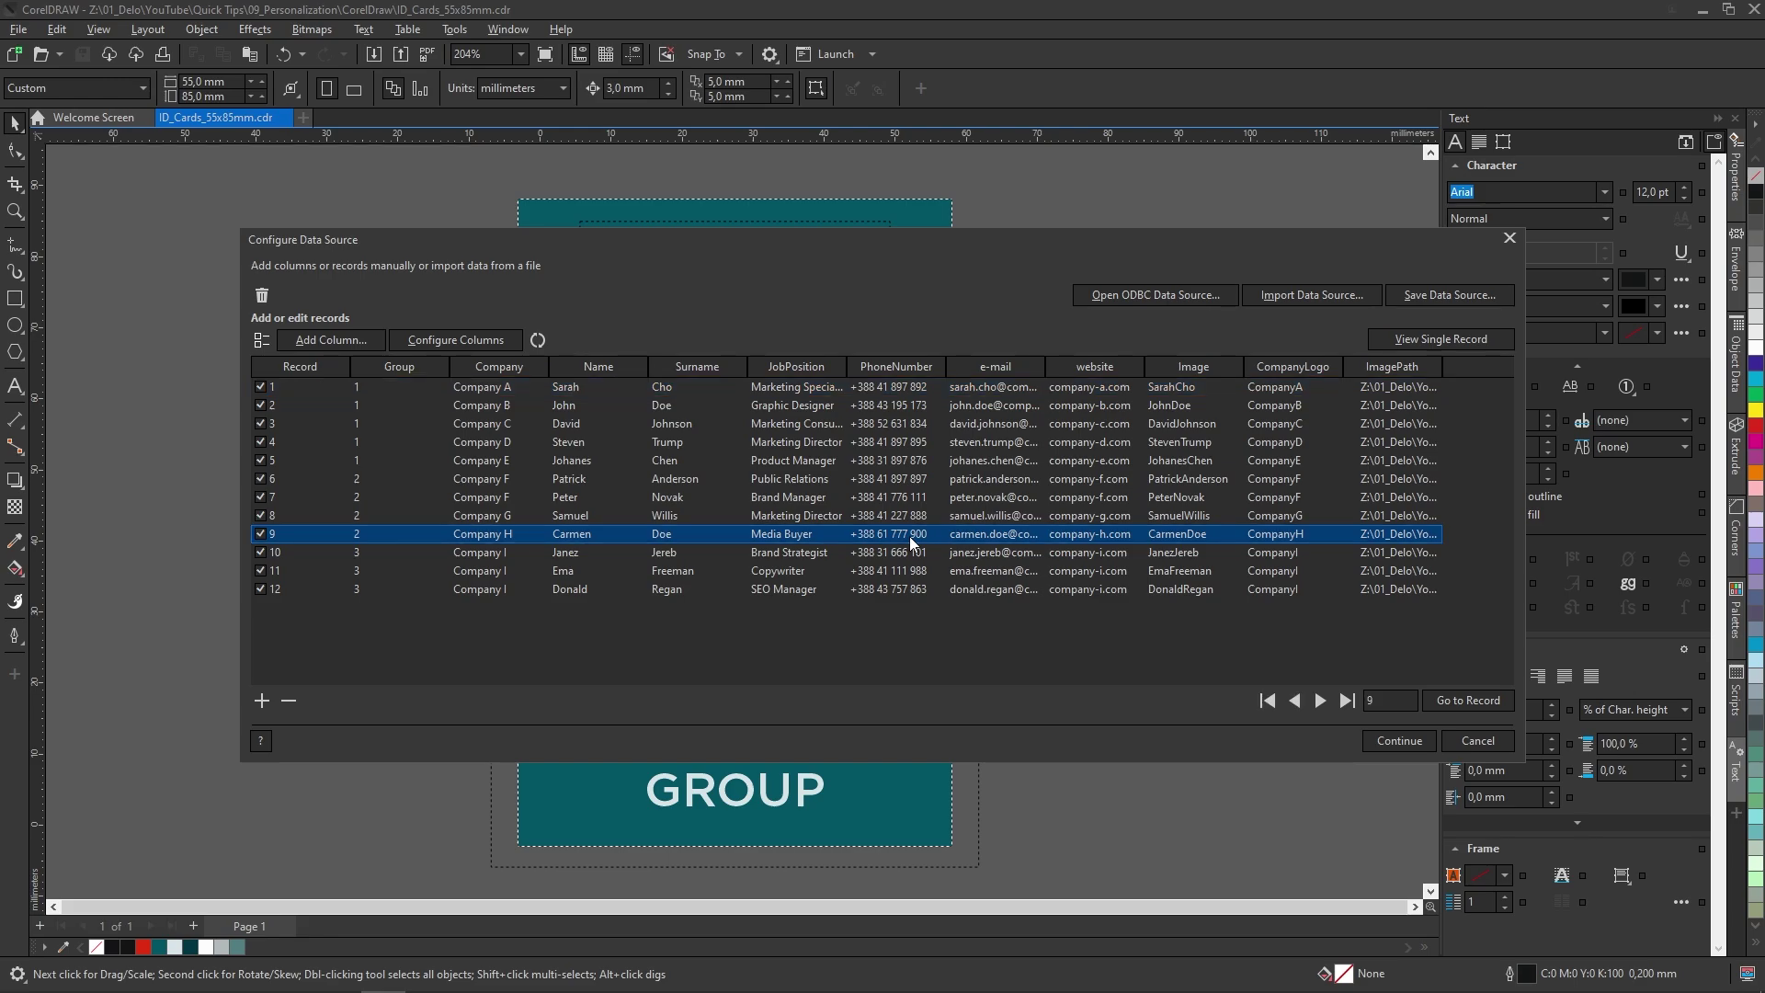
click(1392, 741)
drag(147, 16, 1201, 402)
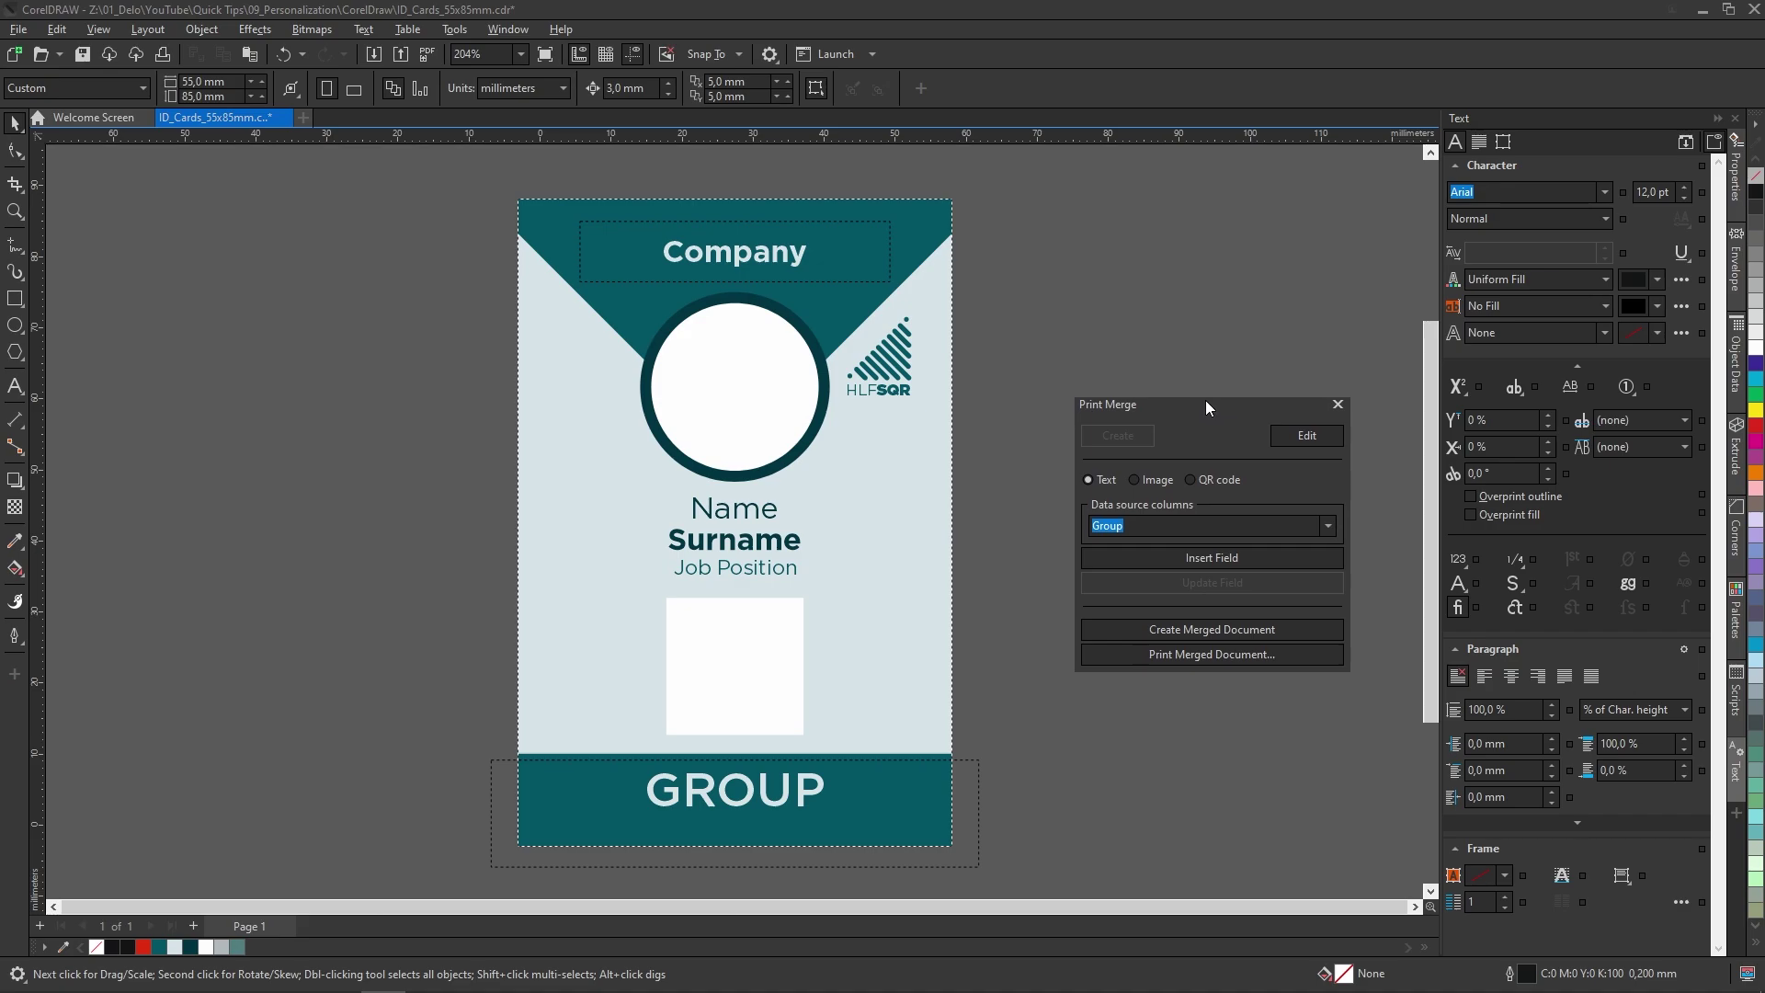
Set the merge field type to QR code, URL type, with Group as the Website column
click(1151, 481)
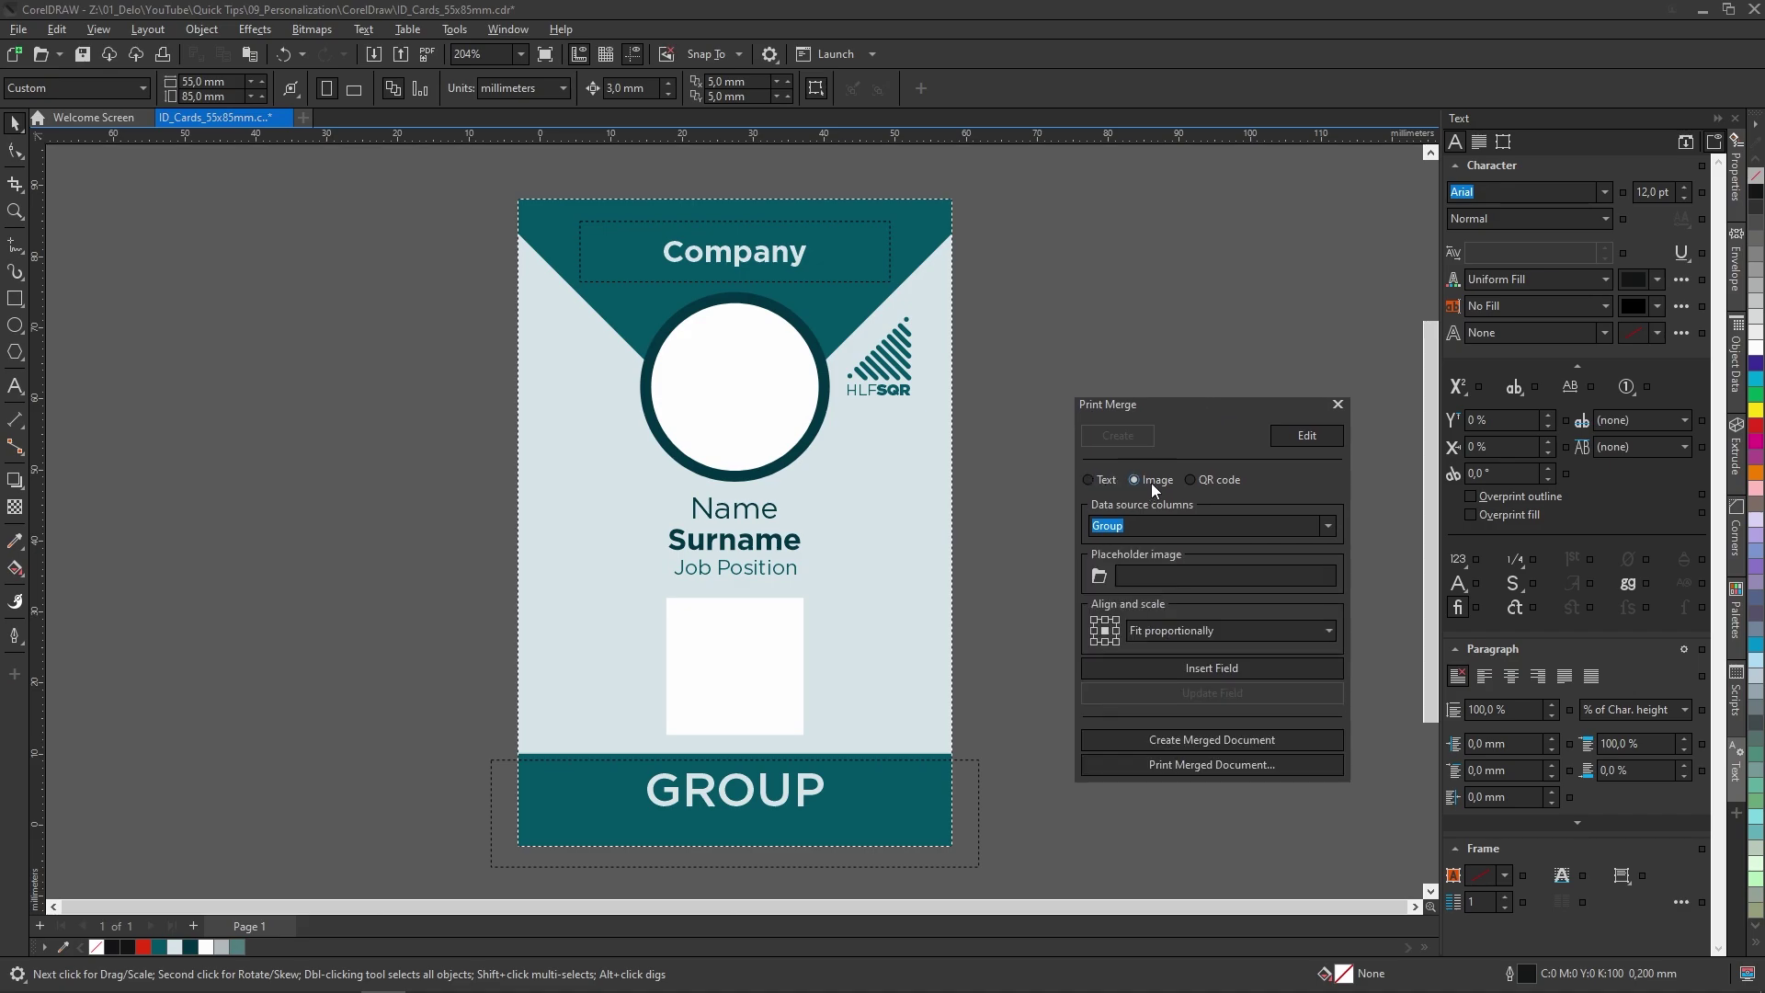
click(1215, 482)
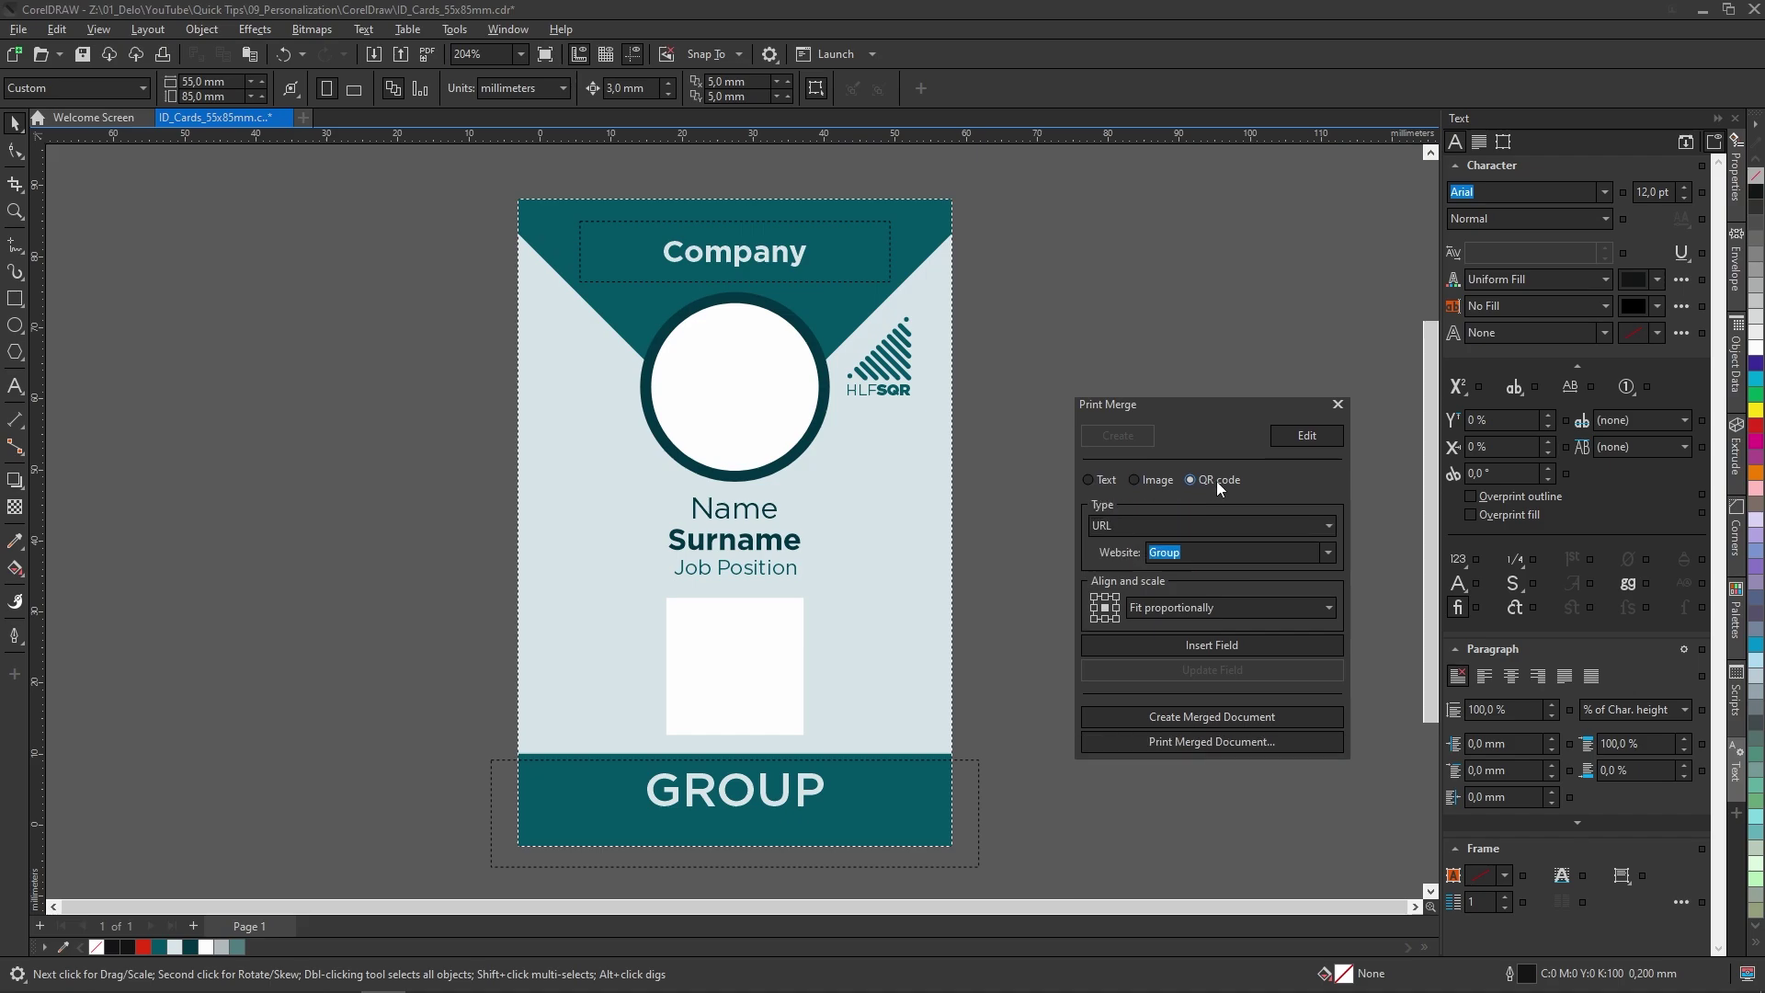
click(1329, 553)
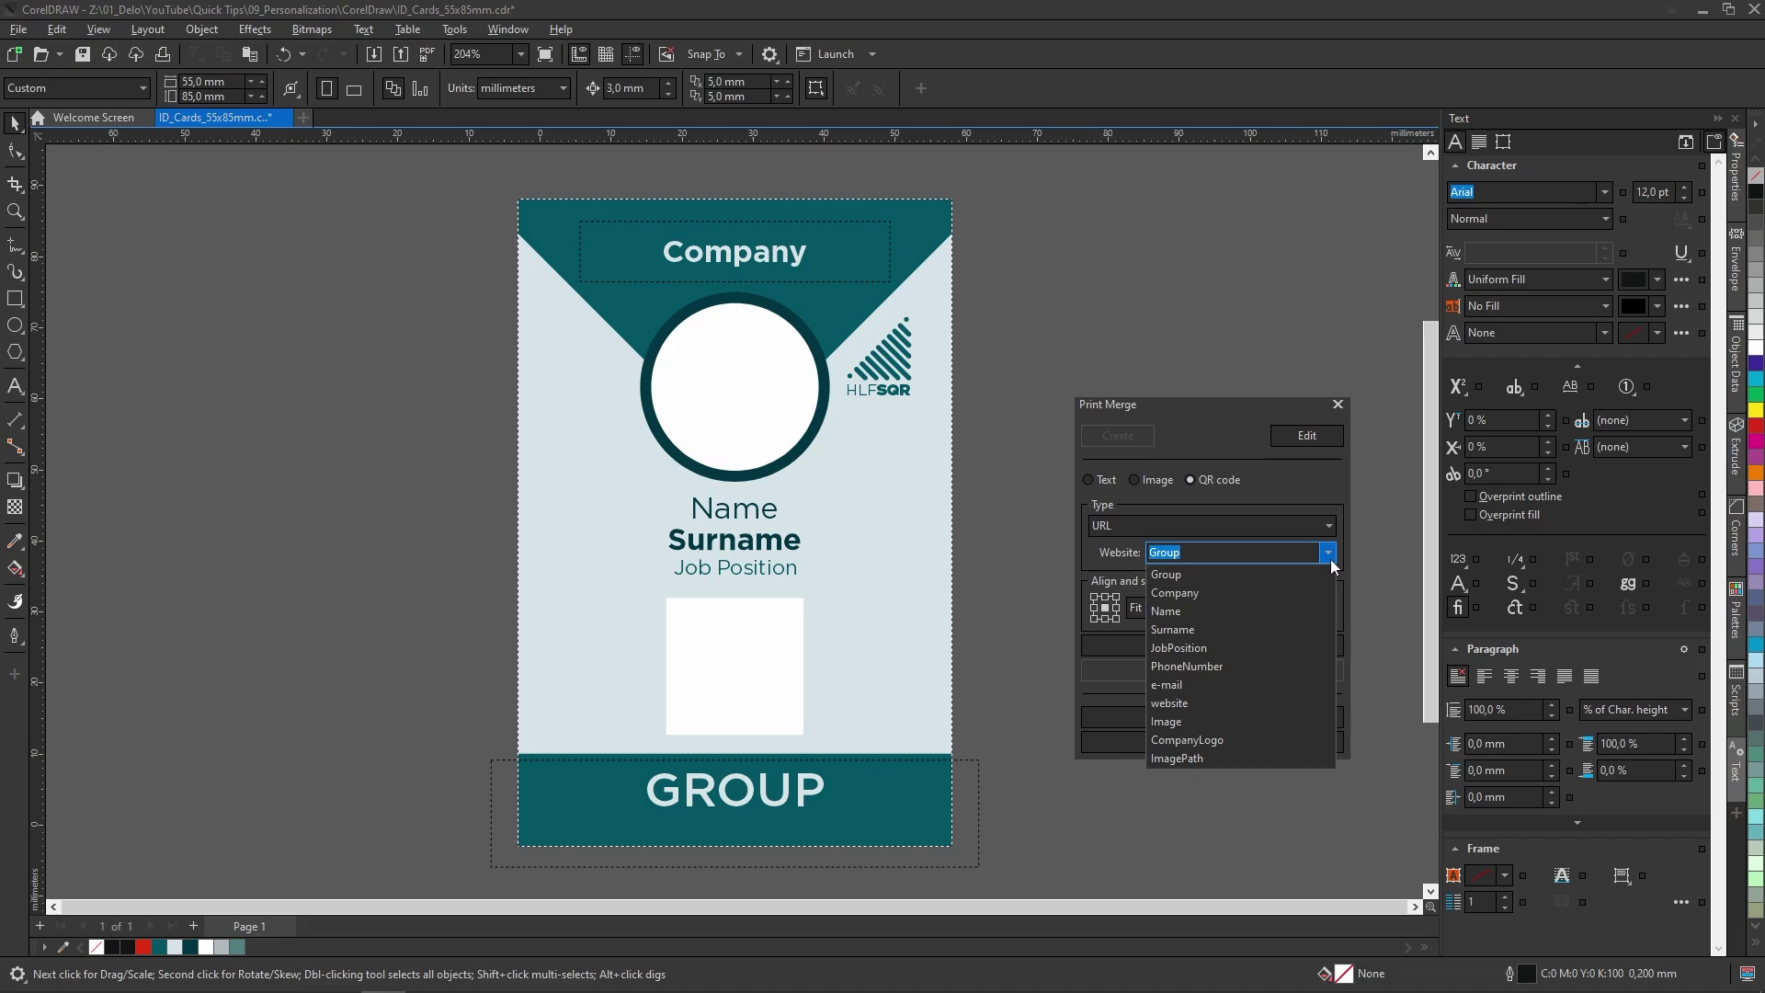
click(1285, 478)
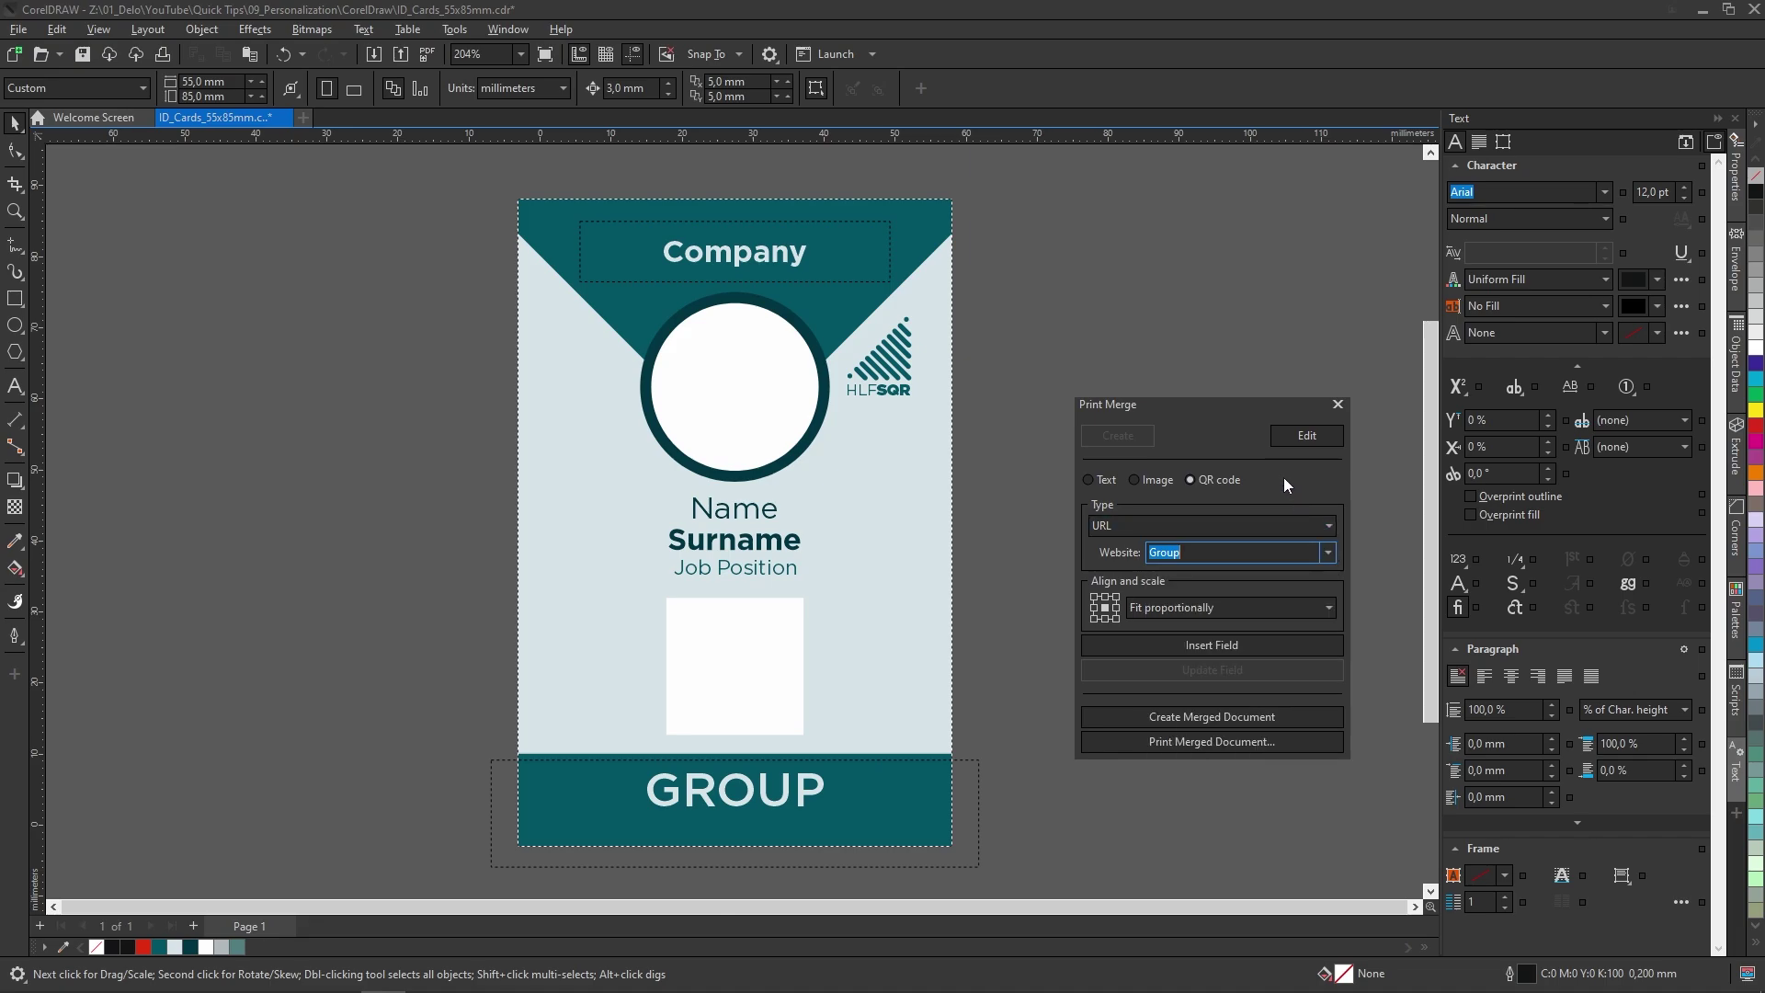
click(14, 386)
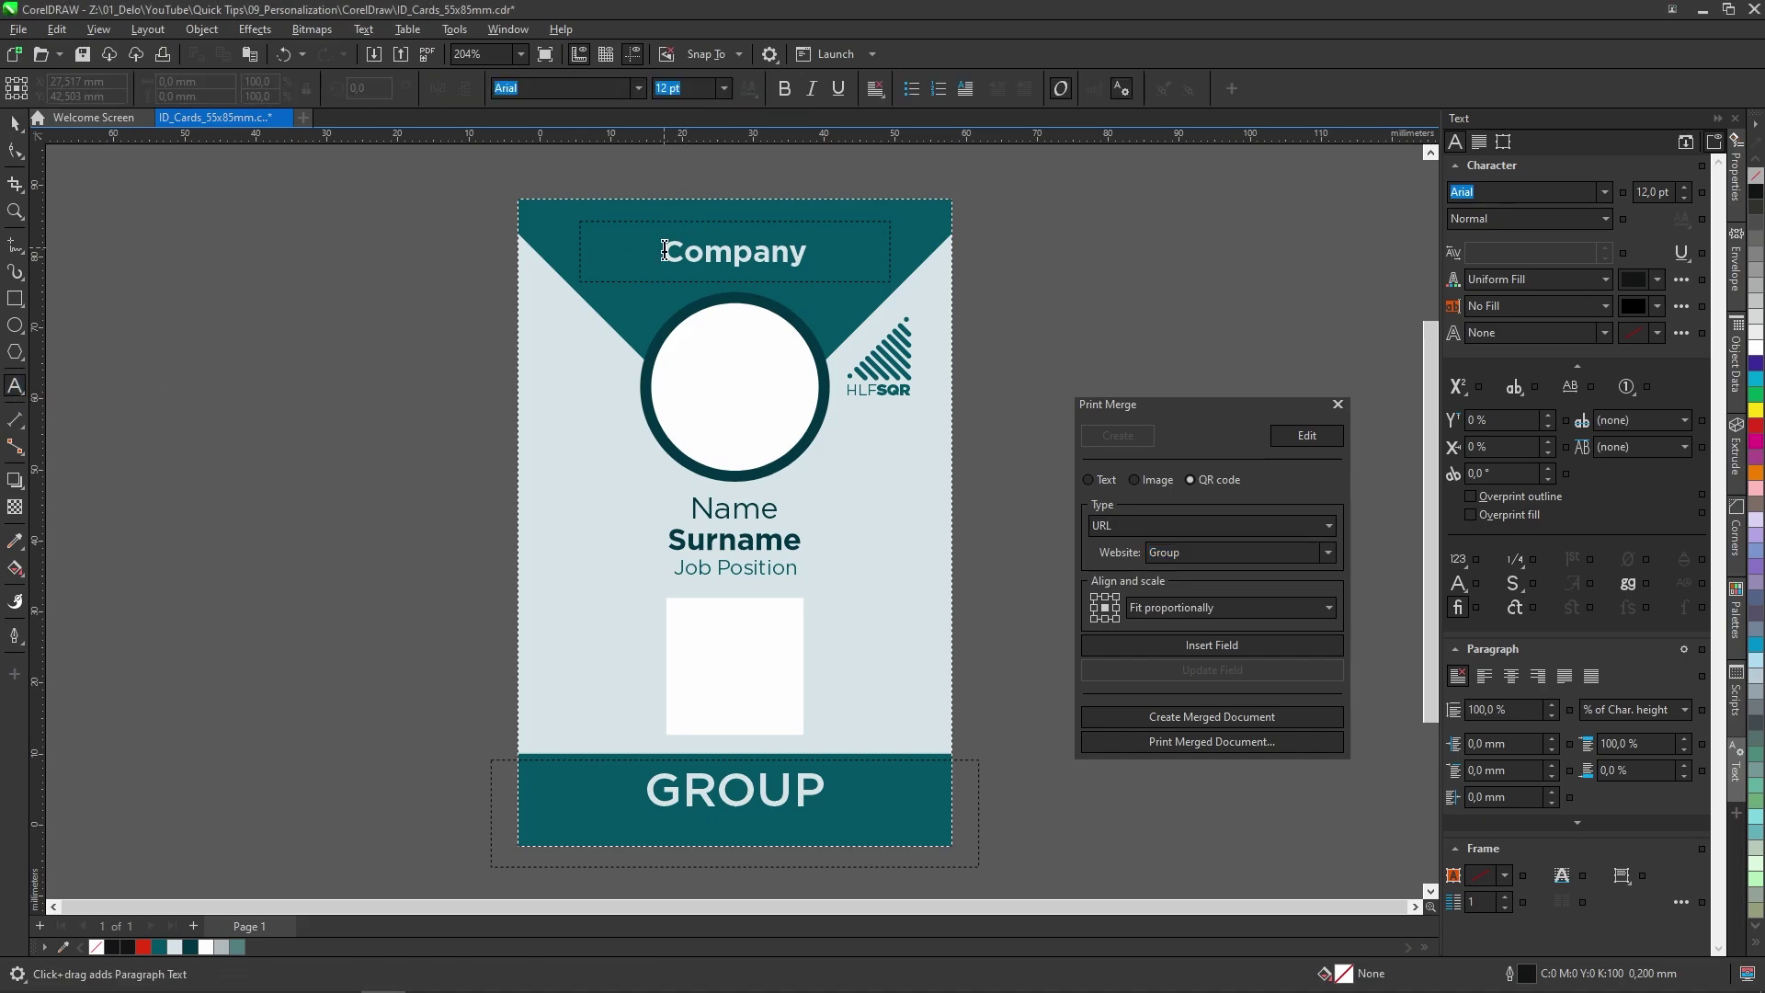
Replace the Company, Name and Surname text with <Company>, <Name> and <Surname> merge fields
drag(663, 252, 807, 257)
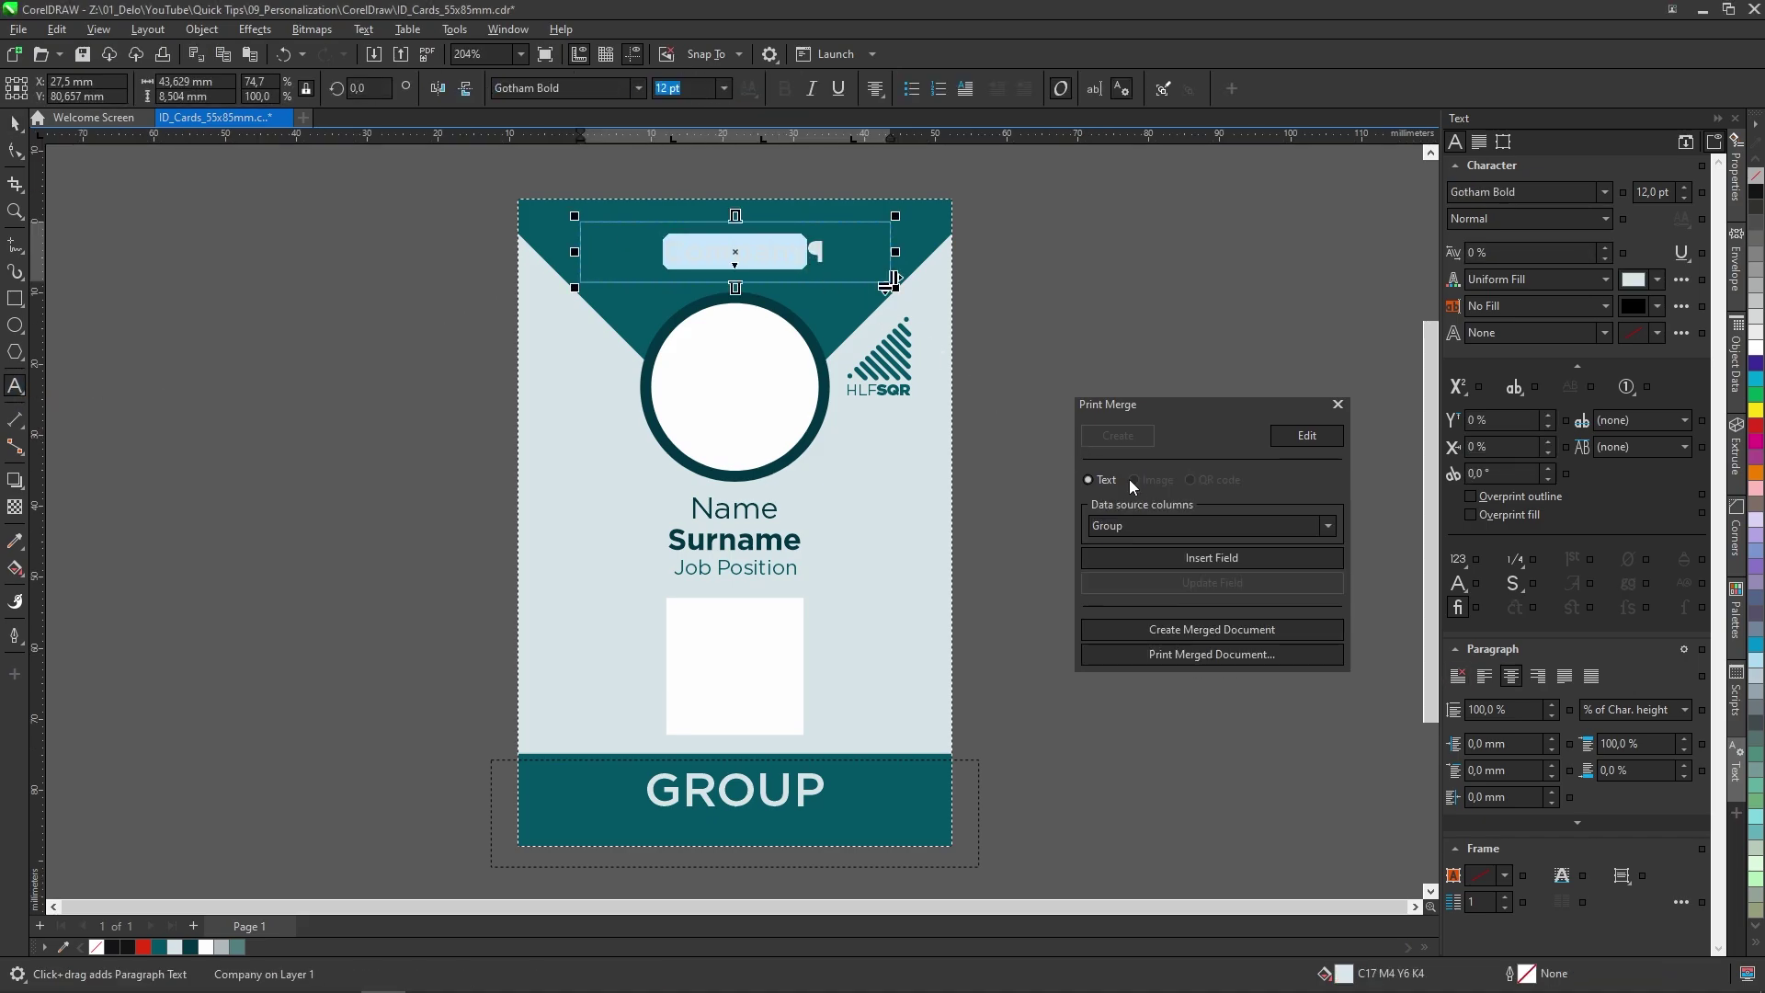
click(1328, 526)
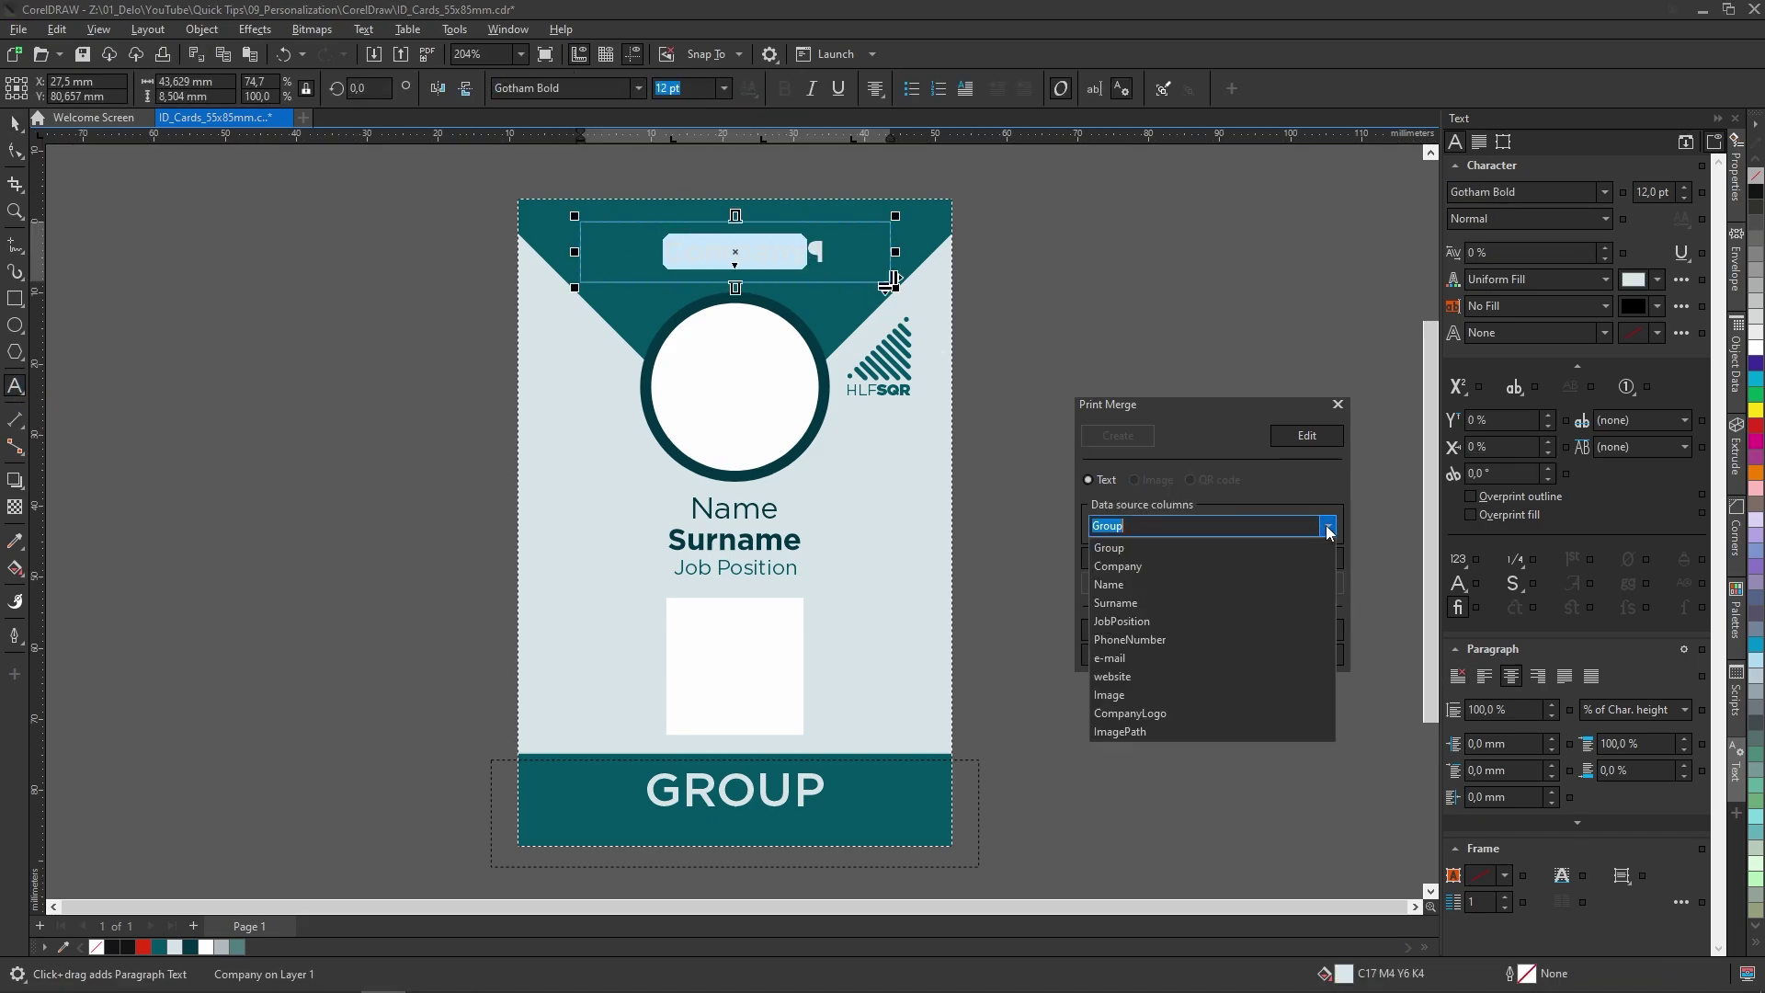
click(1195, 567)
click(1243, 558)
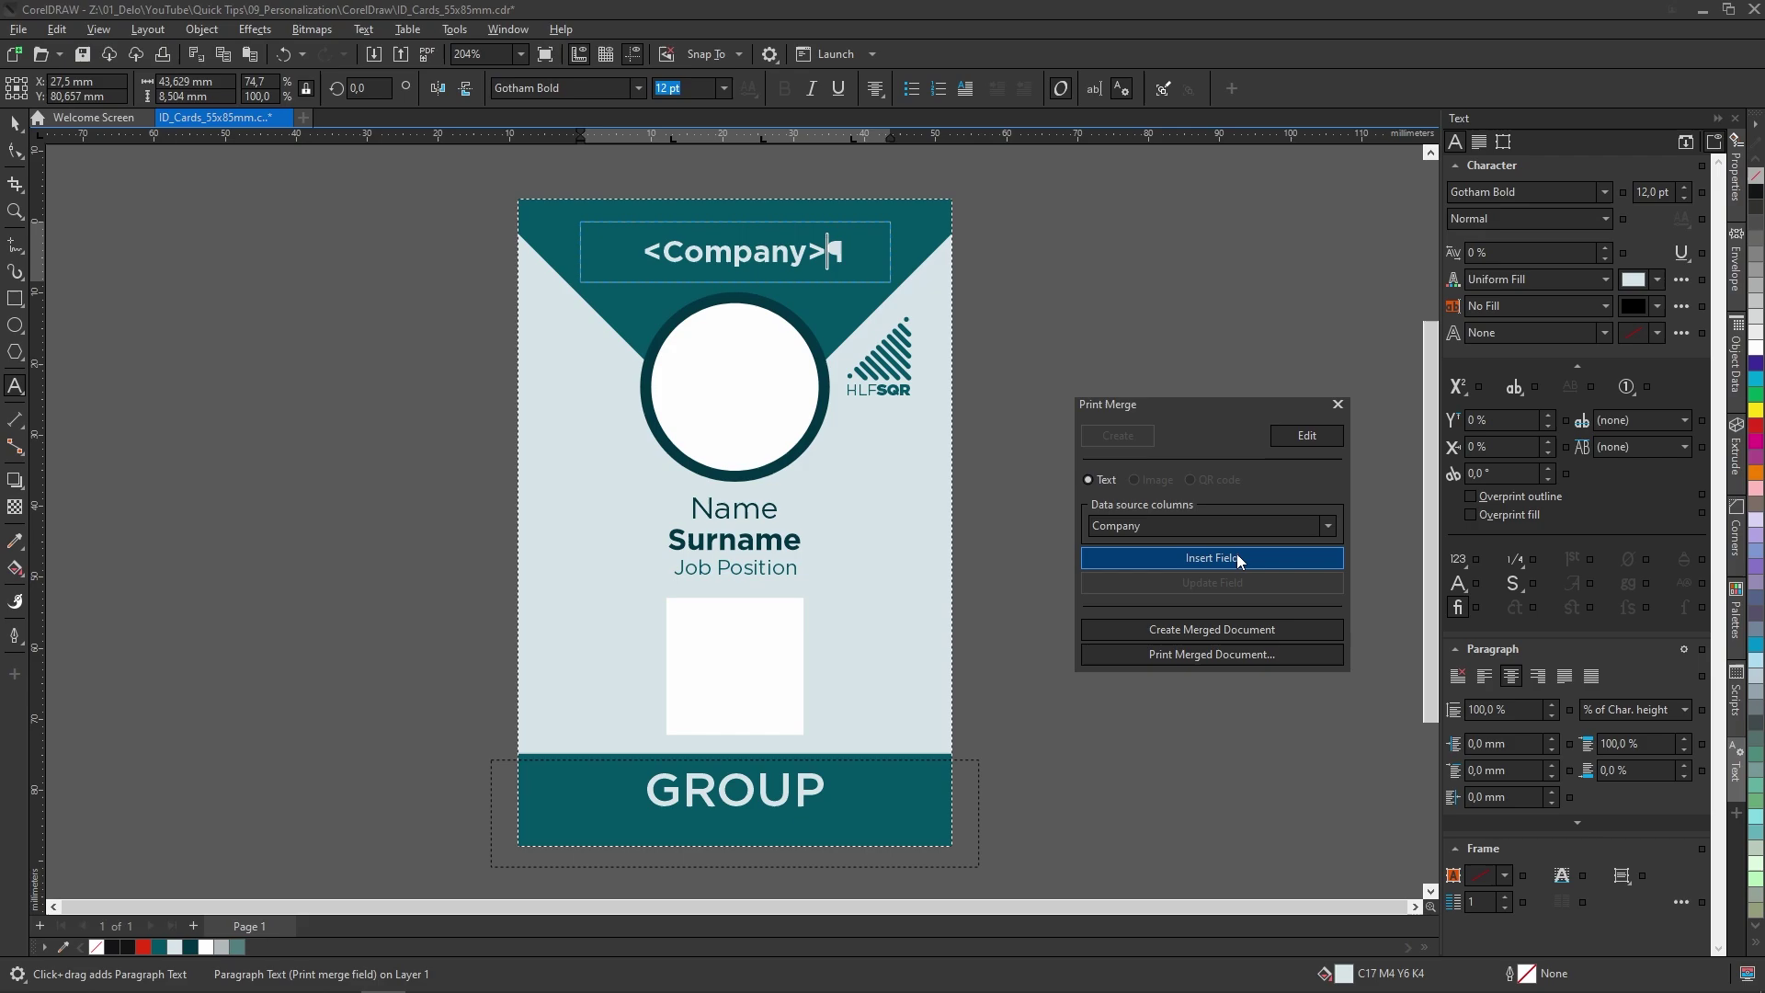
drag(769, 508, 699, 508)
click(1211, 525)
click(1222, 552)
click(1211, 557)
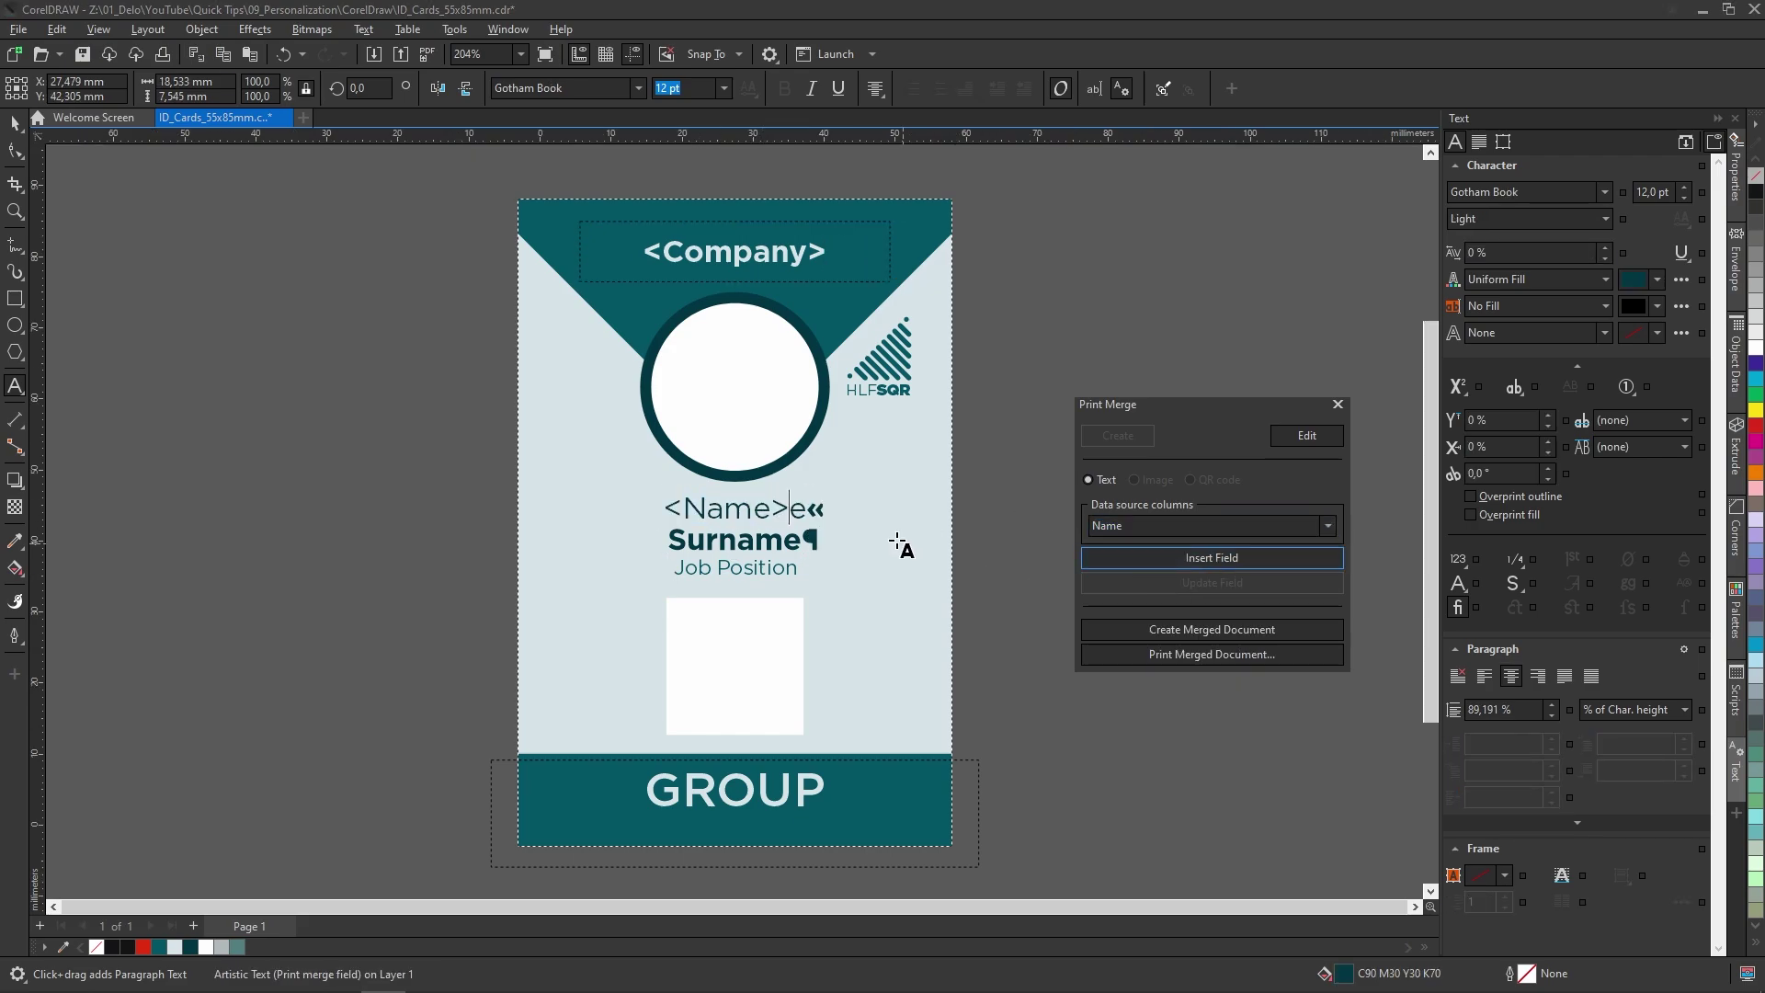
click(1270, 522)
click(1144, 592)
click(1212, 557)
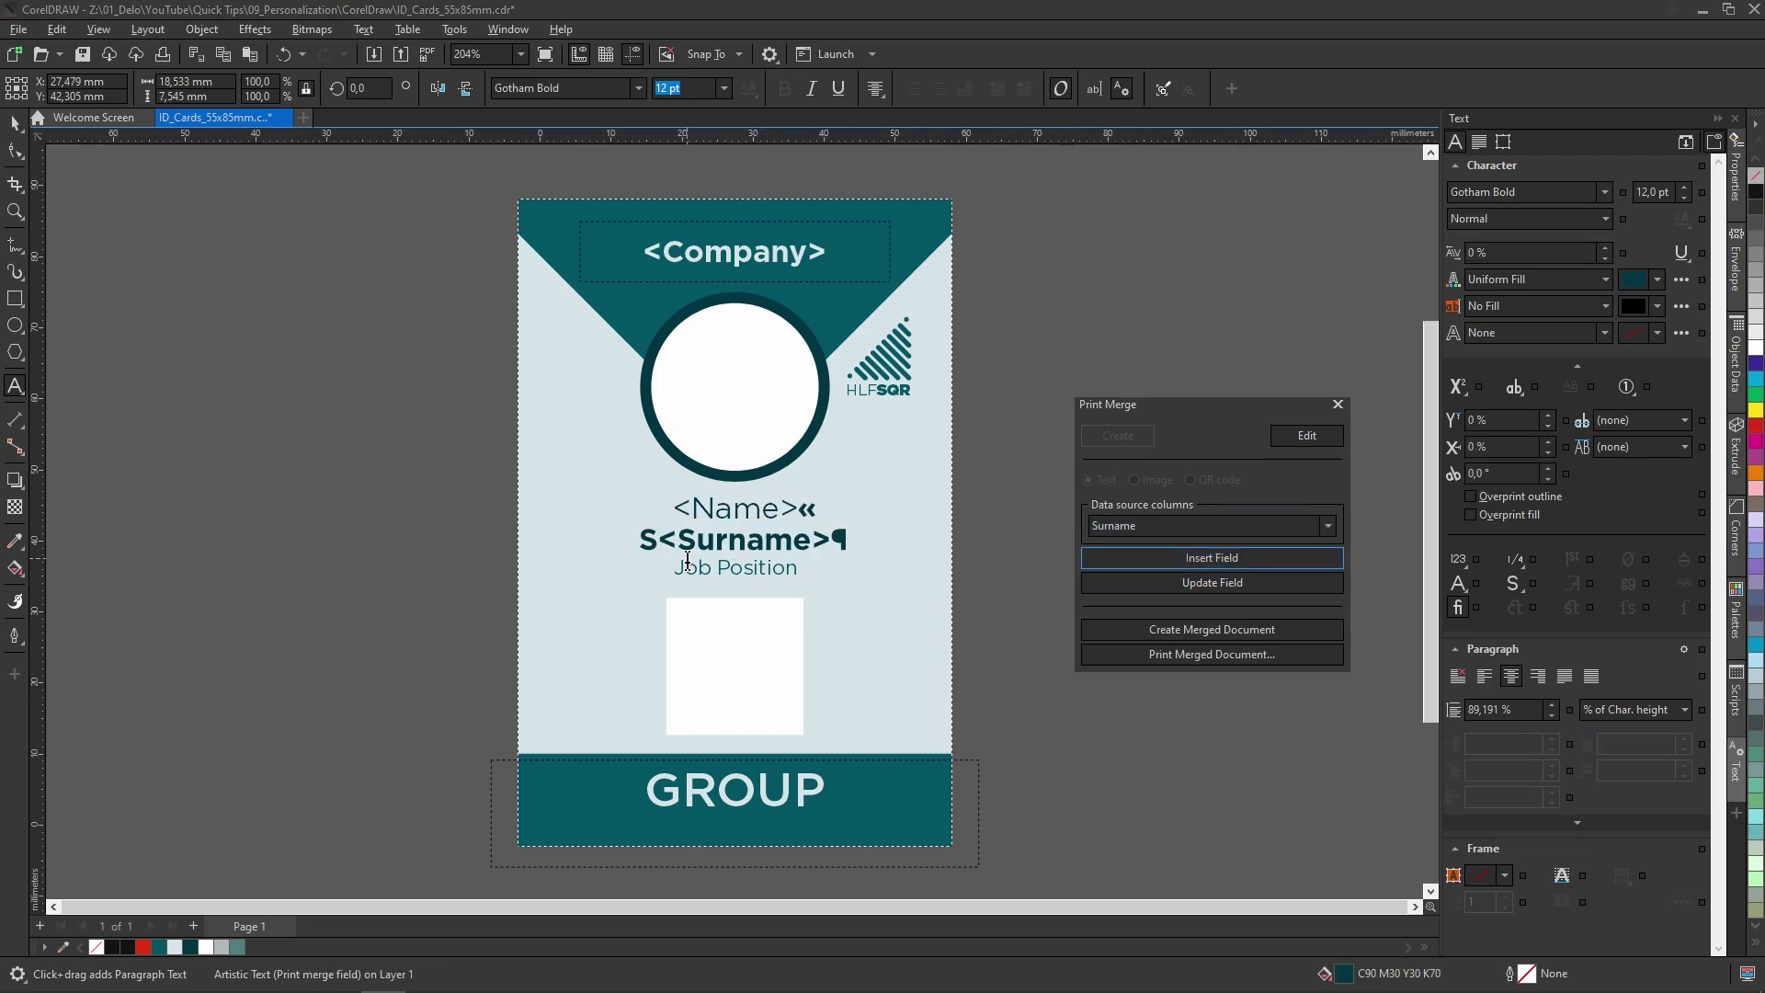
Replace Job Position with <JobPosition> and add a <Group> field after GROUP
click(690, 571)
drag(678, 570, 806, 569)
click(1271, 525)
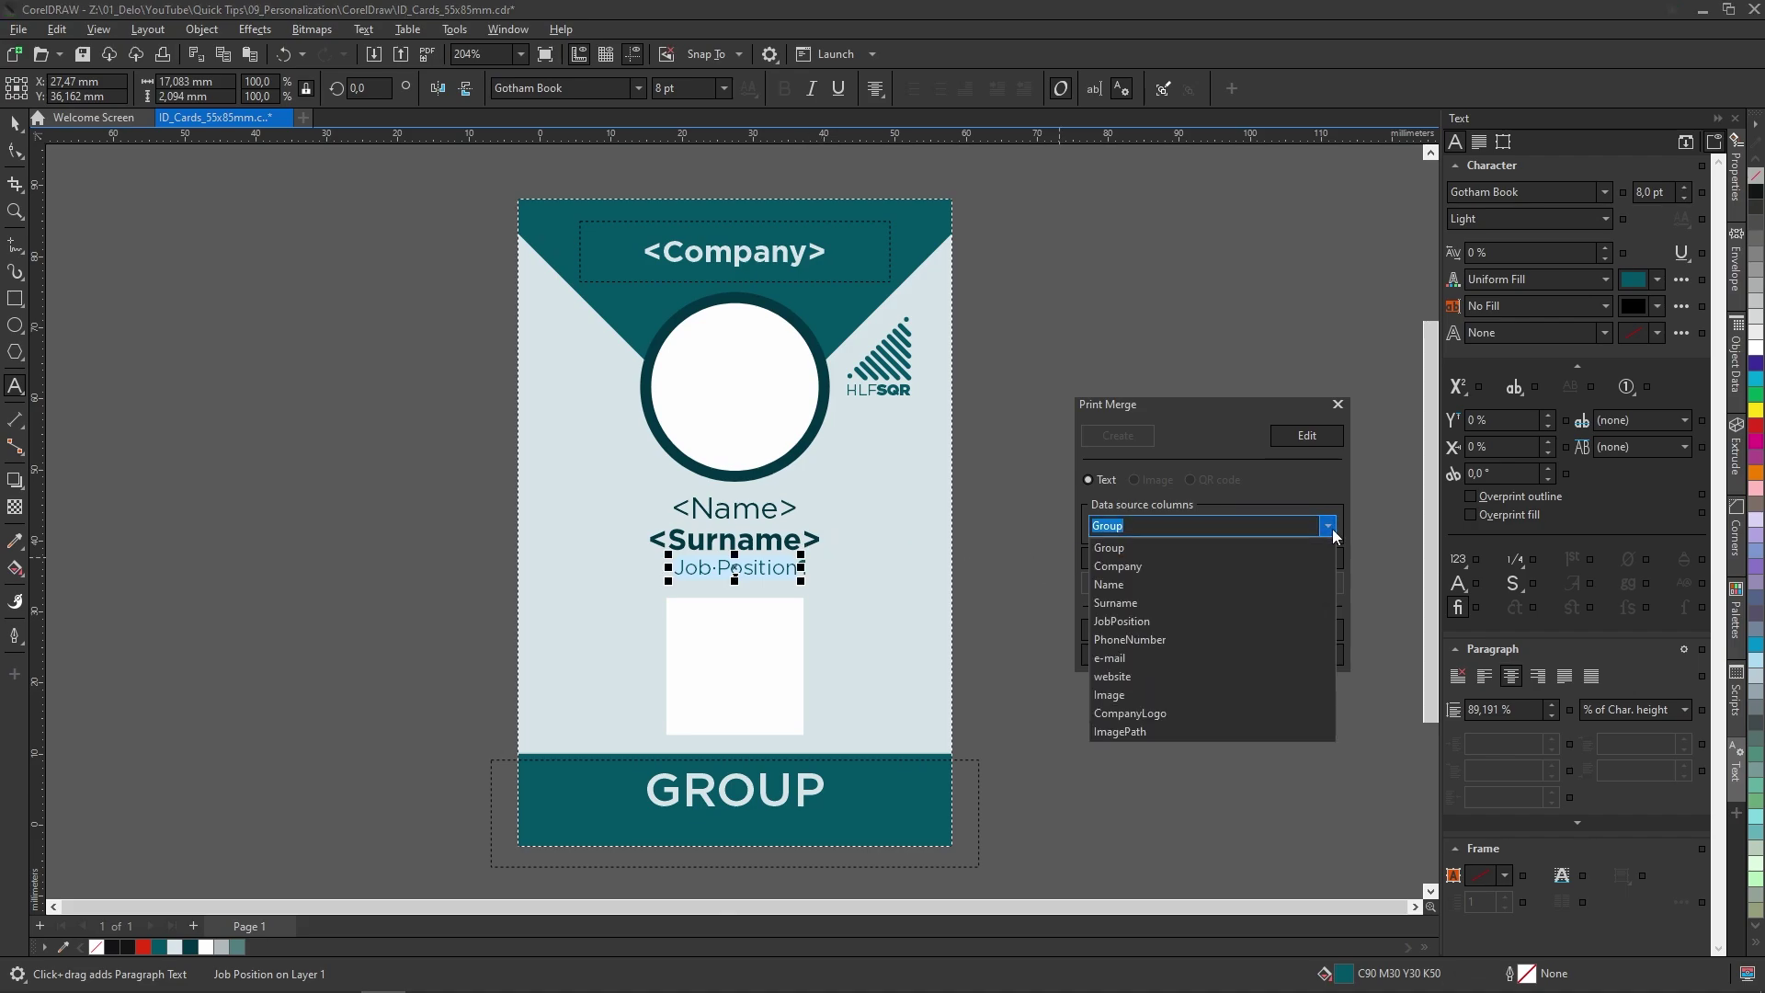
click(1144, 616)
click(1210, 557)
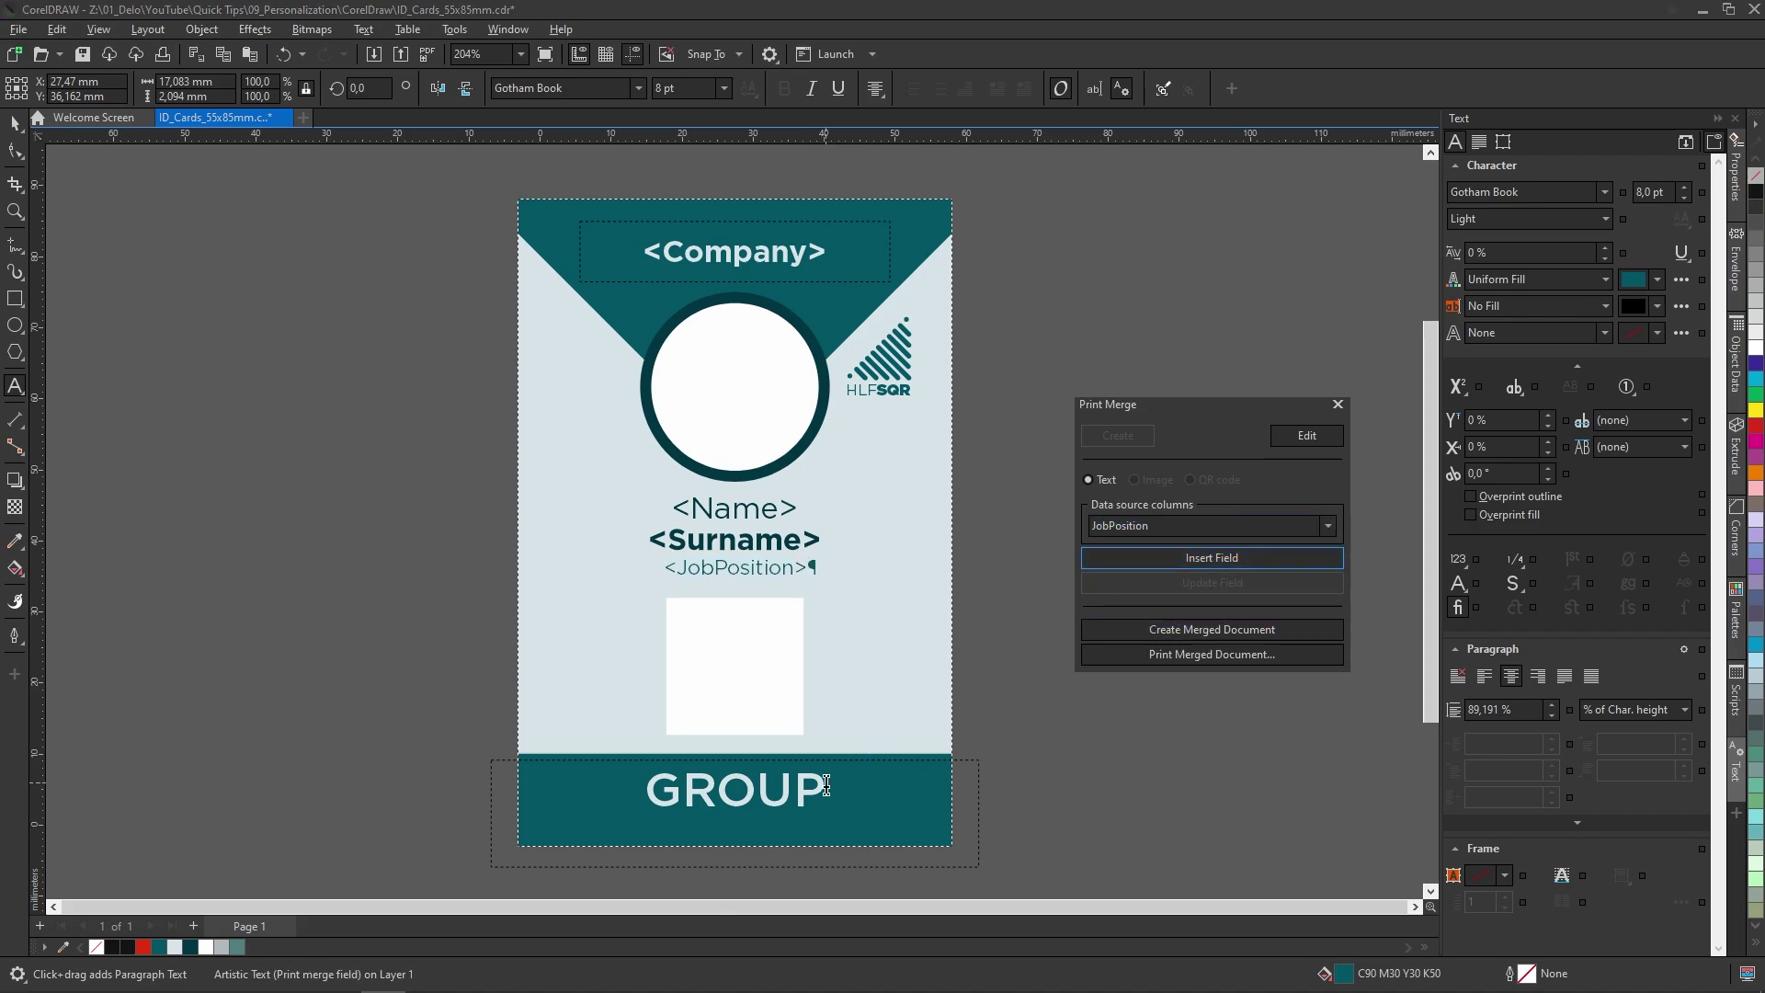
click(1328, 526)
click(1101, 552)
click(1142, 558)
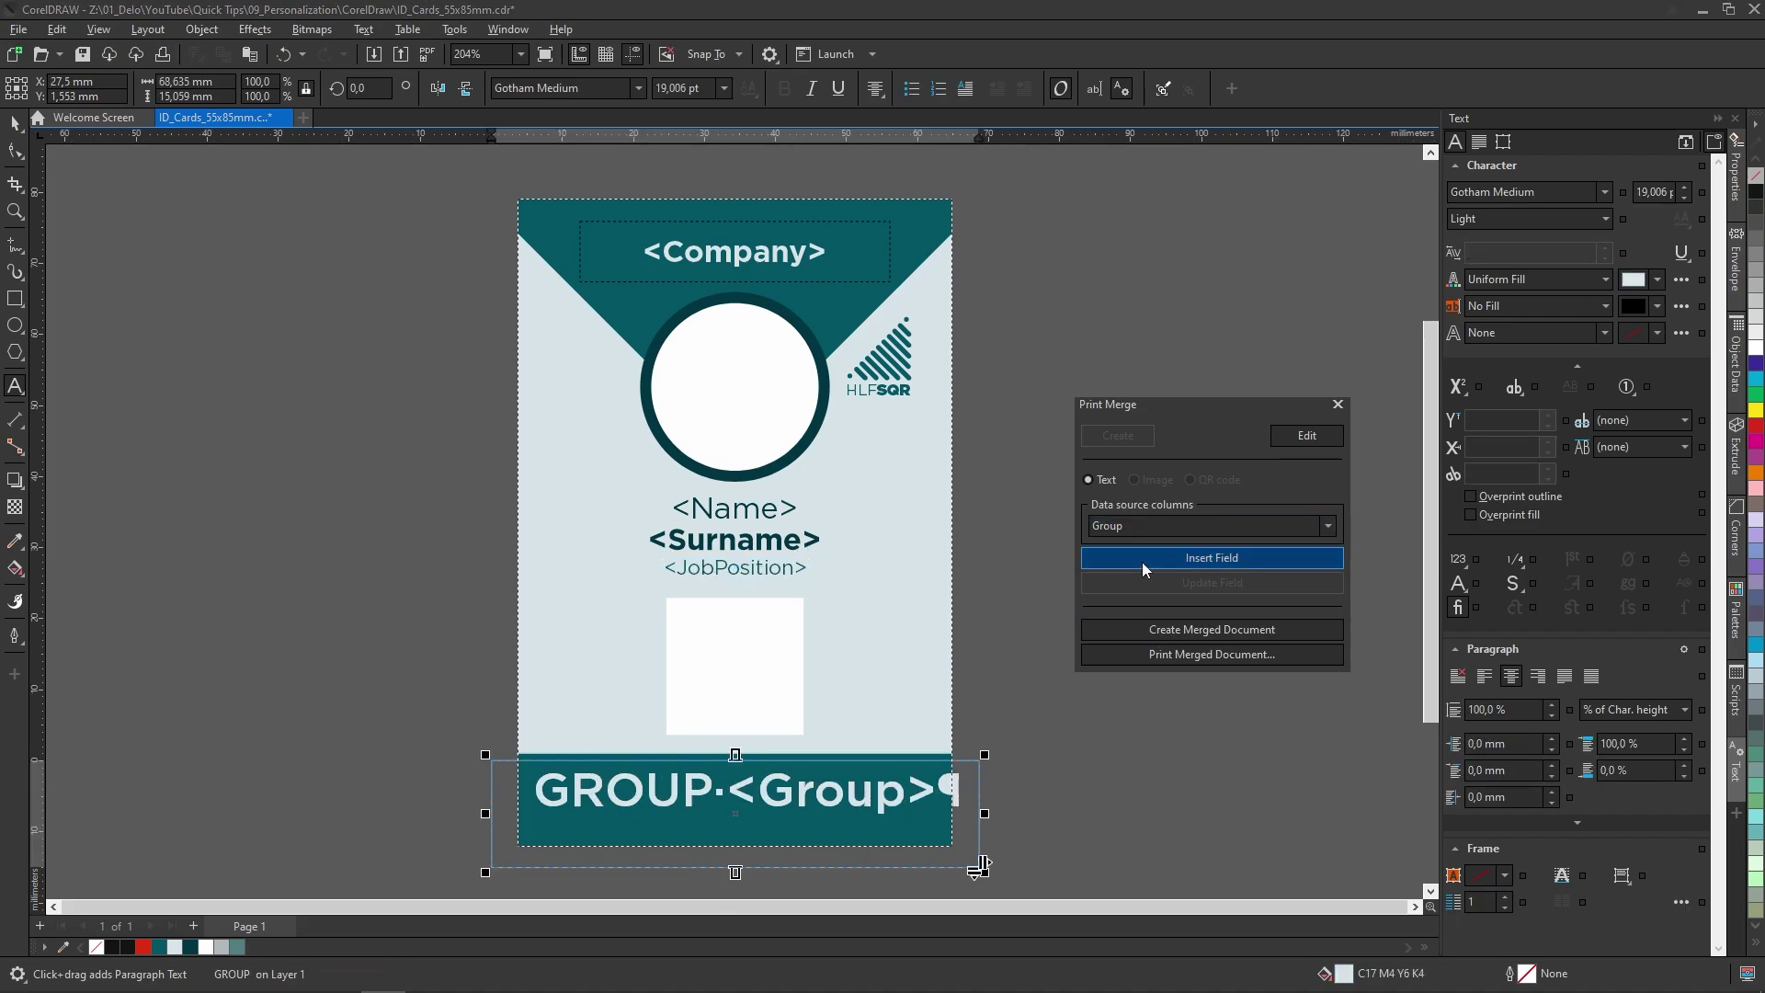
click(15, 123)
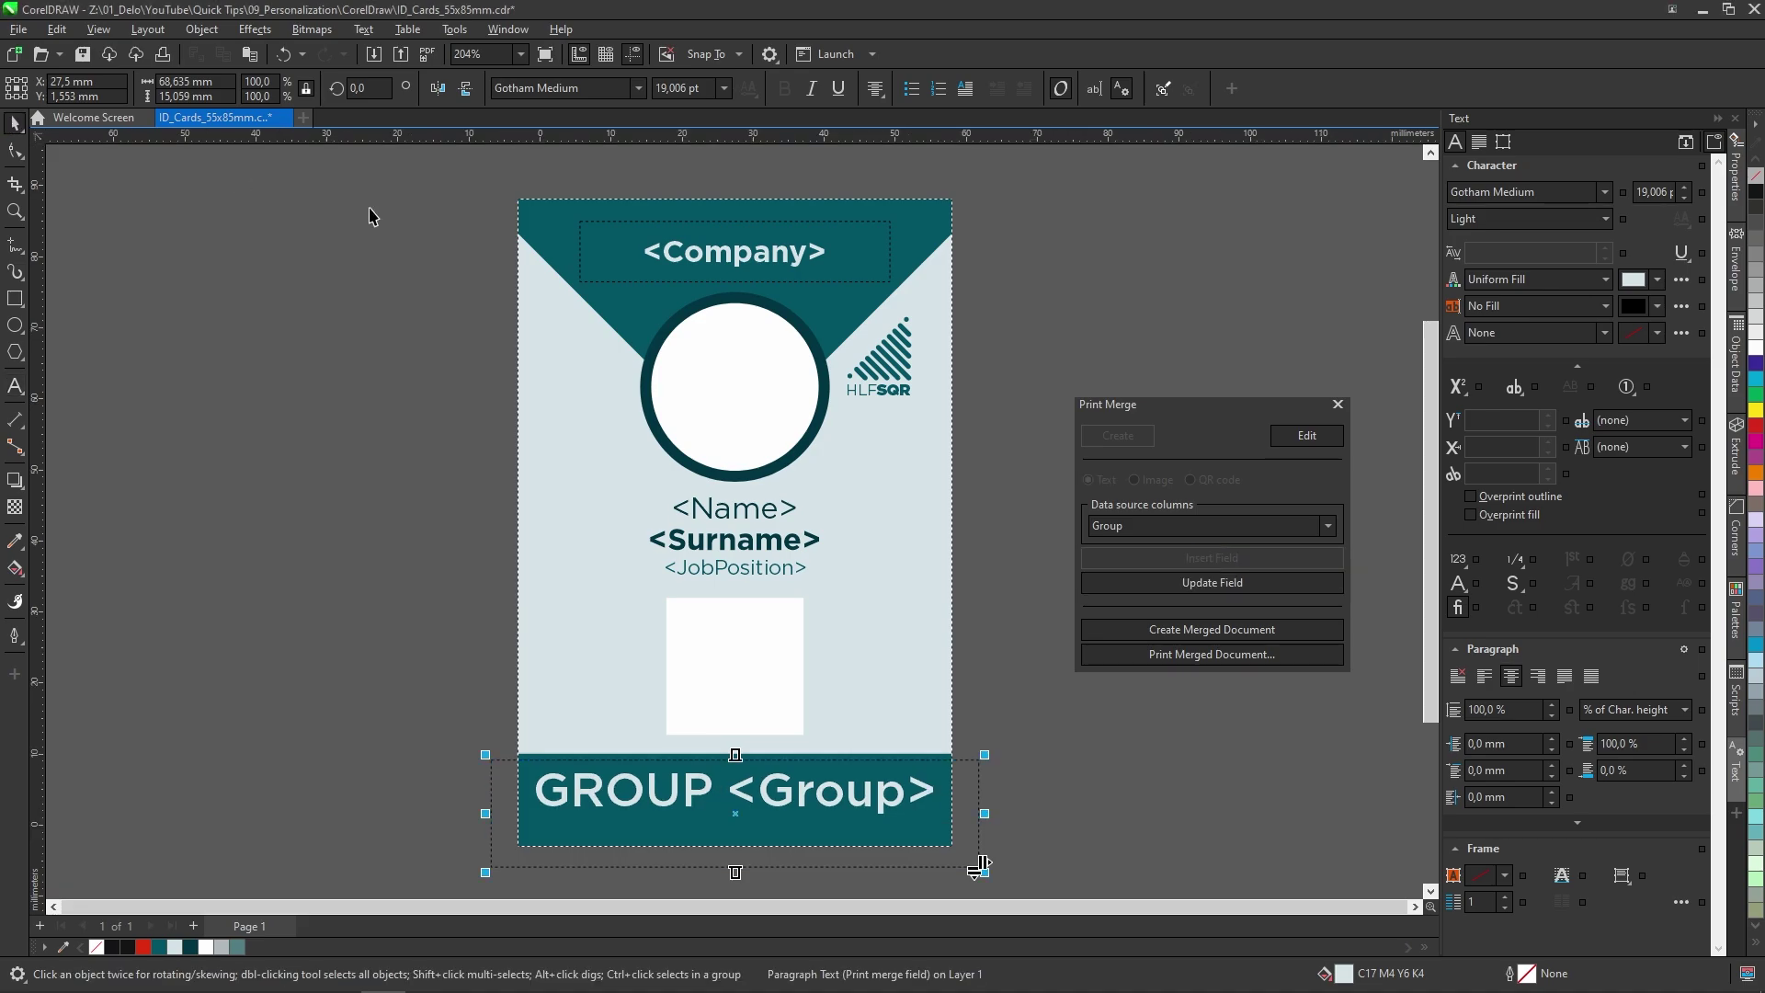
click(991, 528)
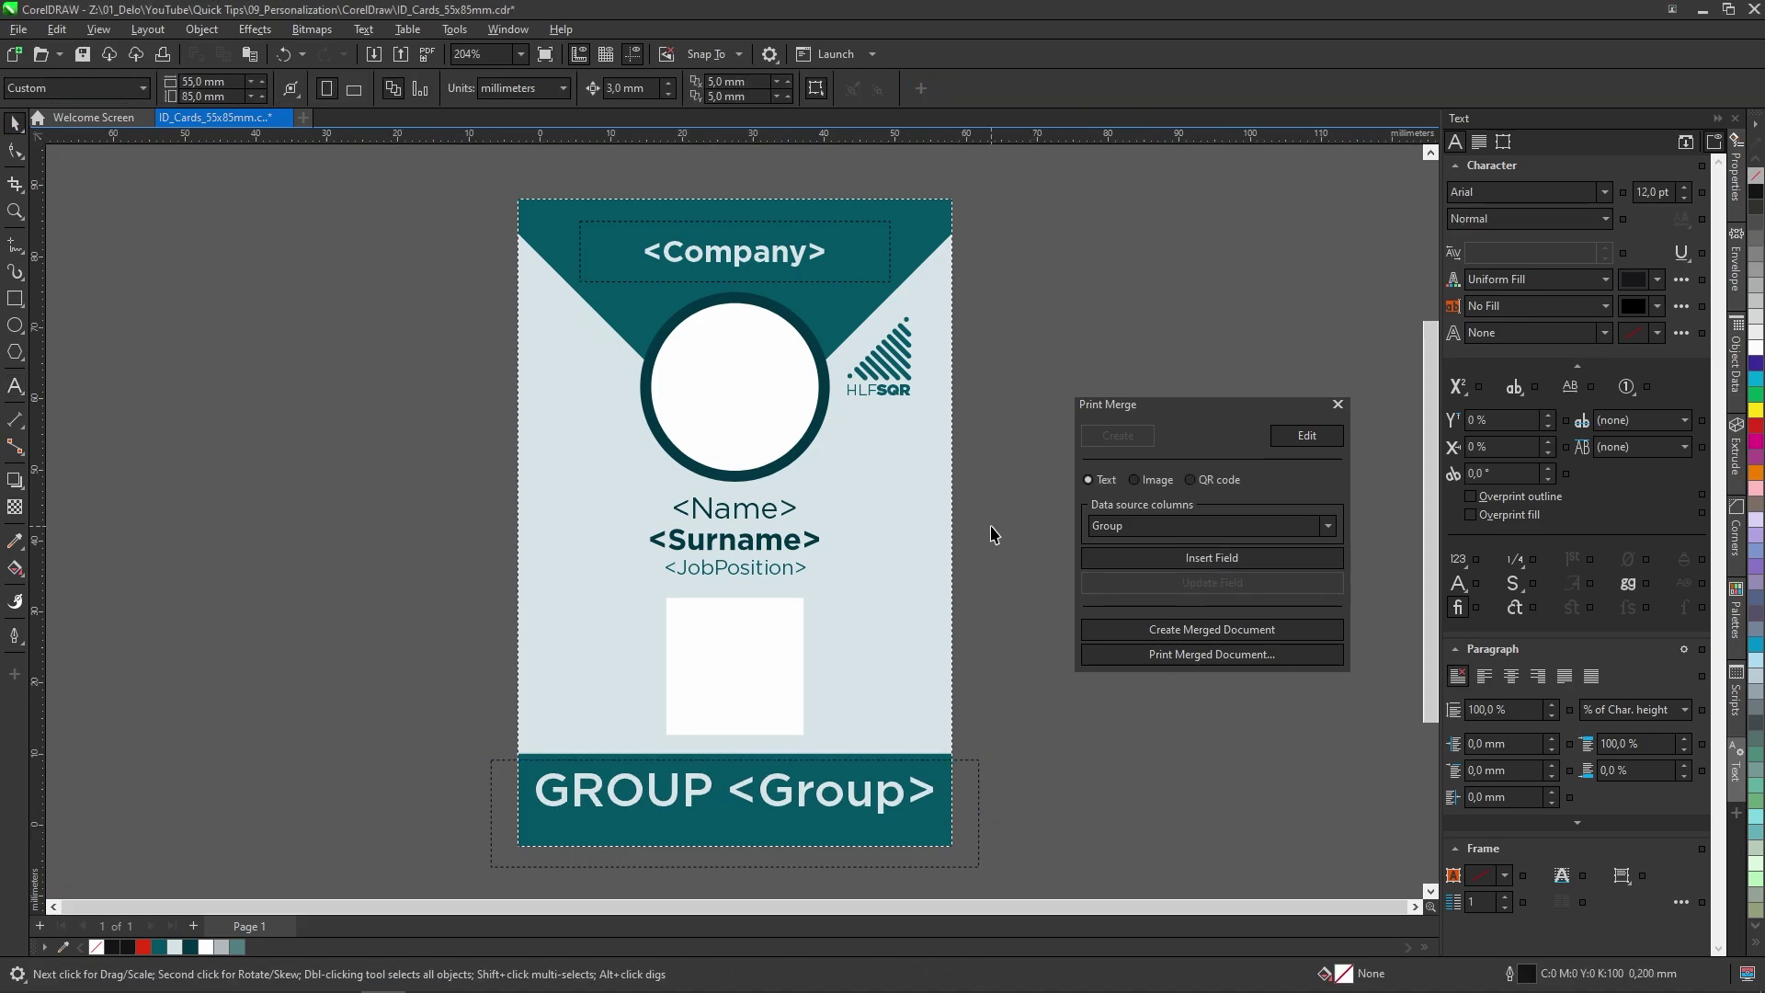
Insert a Contact QR code field and fit it onto the white box below the job title
click(1192, 480)
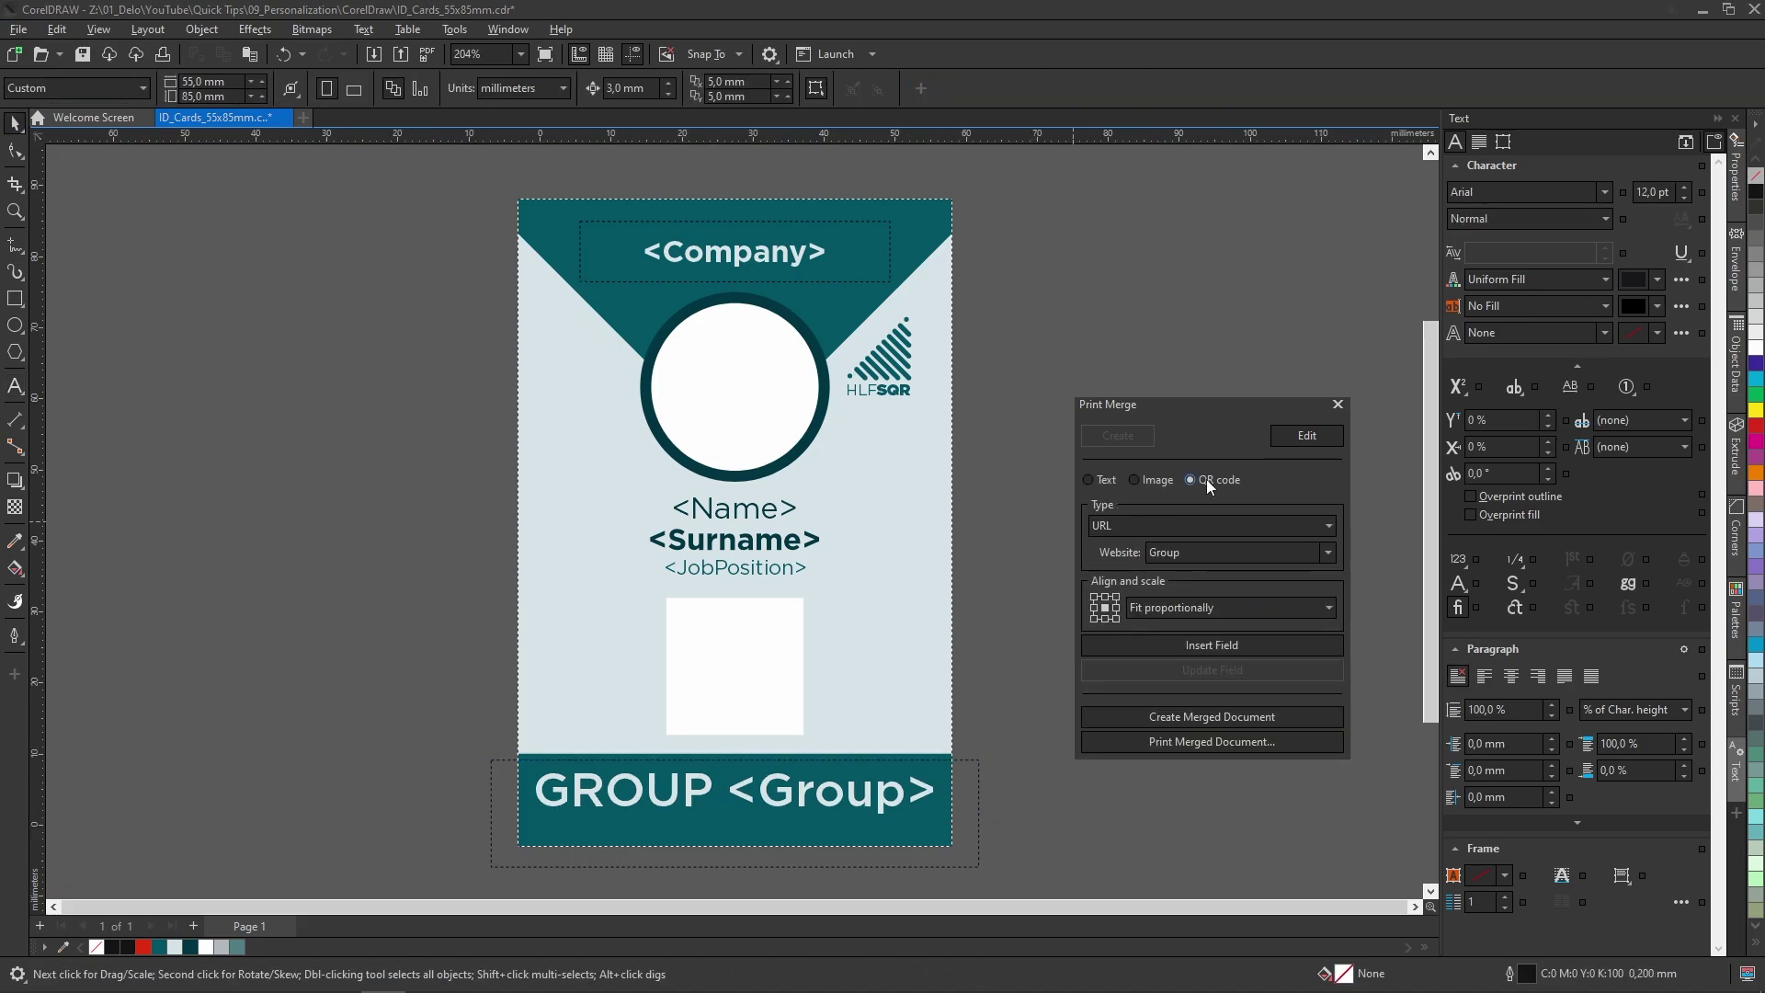
click(1331, 526)
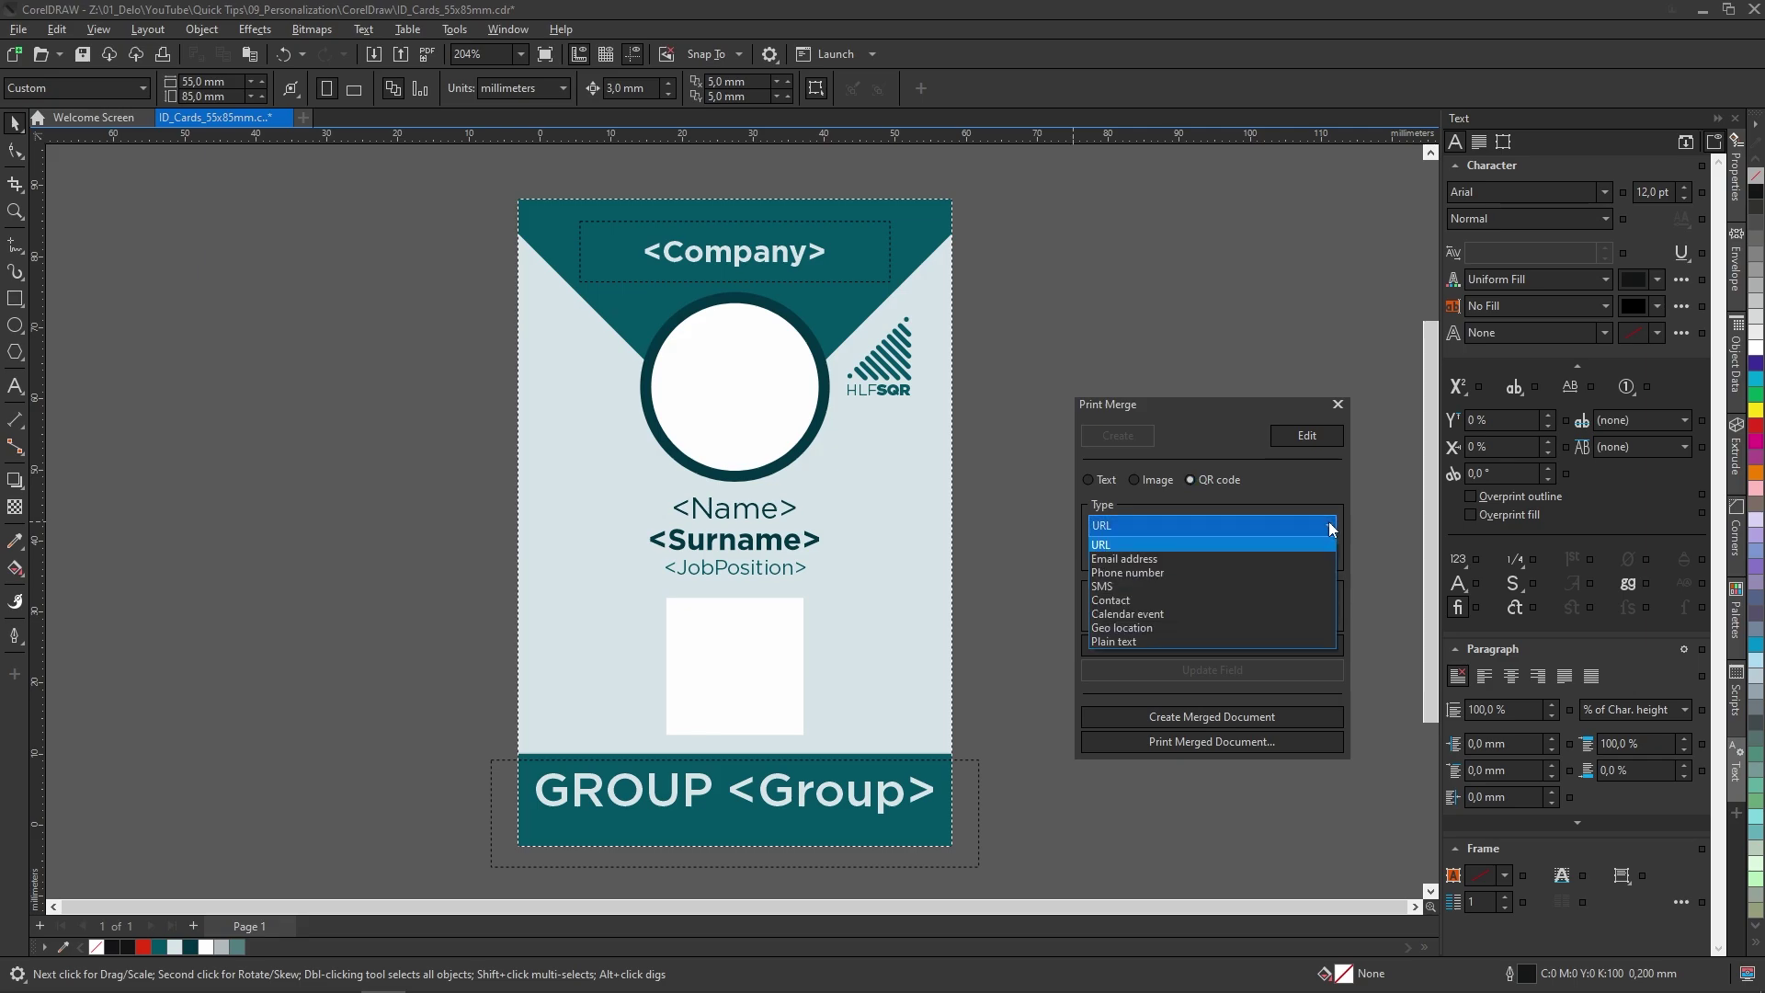
click(1112, 600)
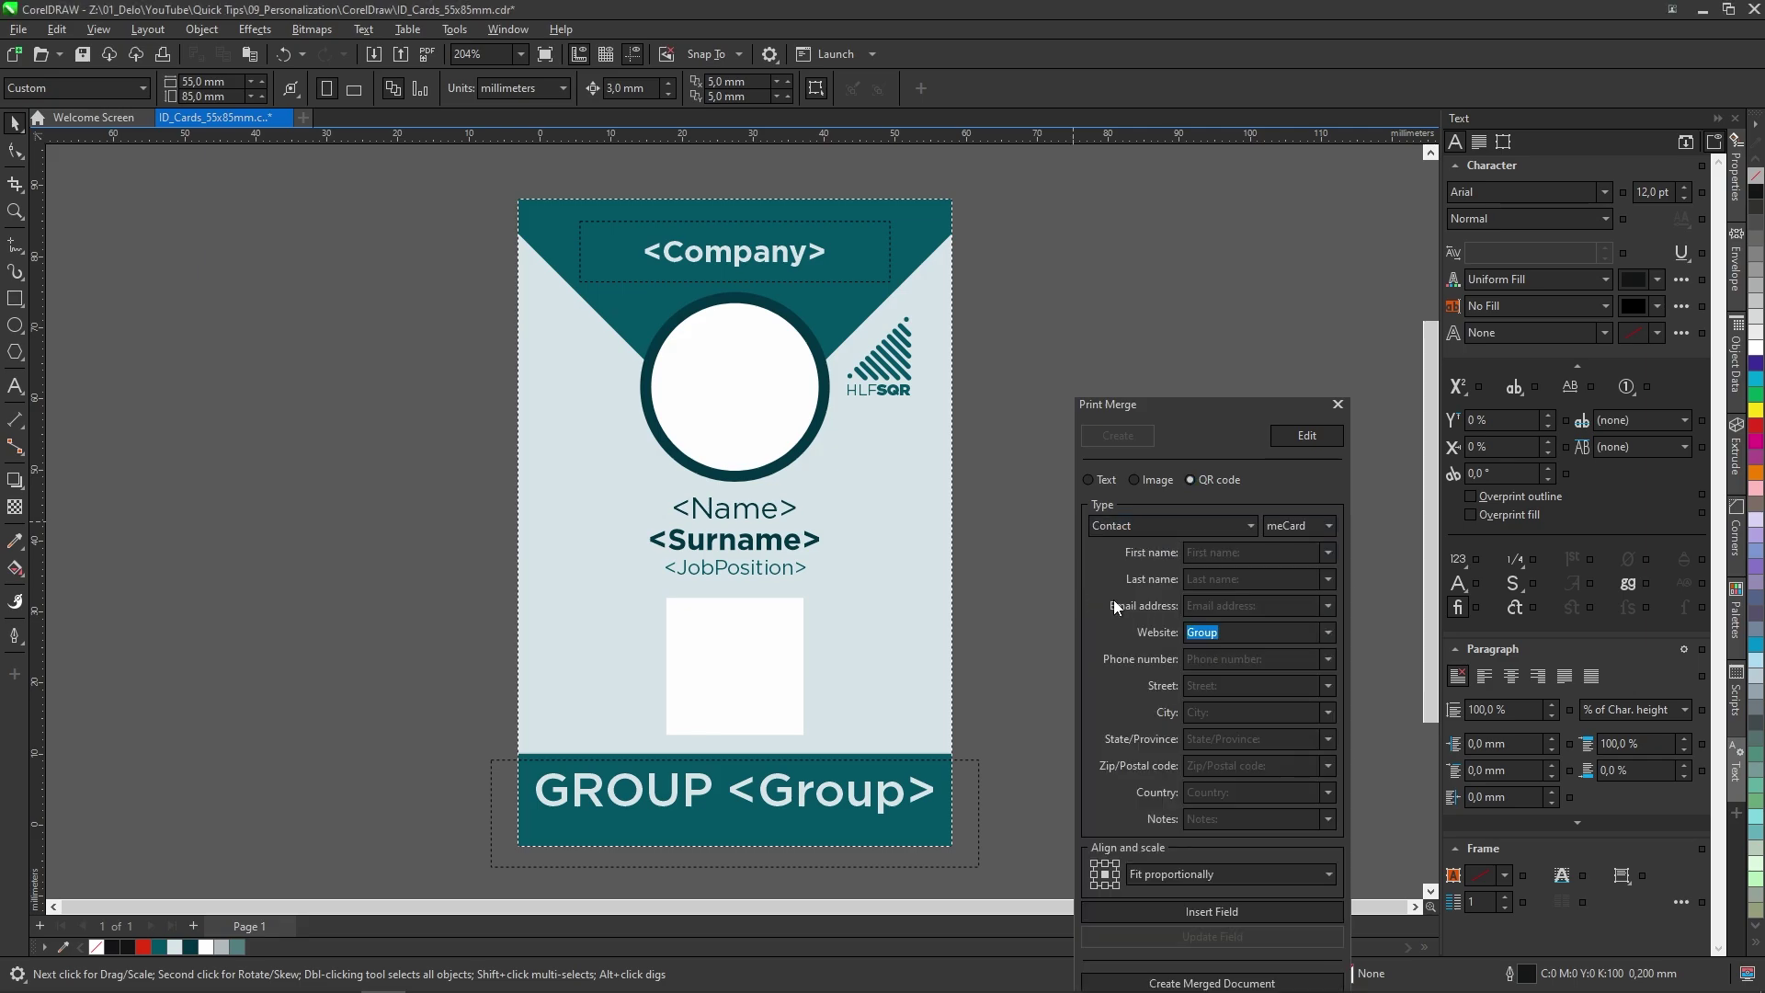
drag(1190, 406, 1188, 231)
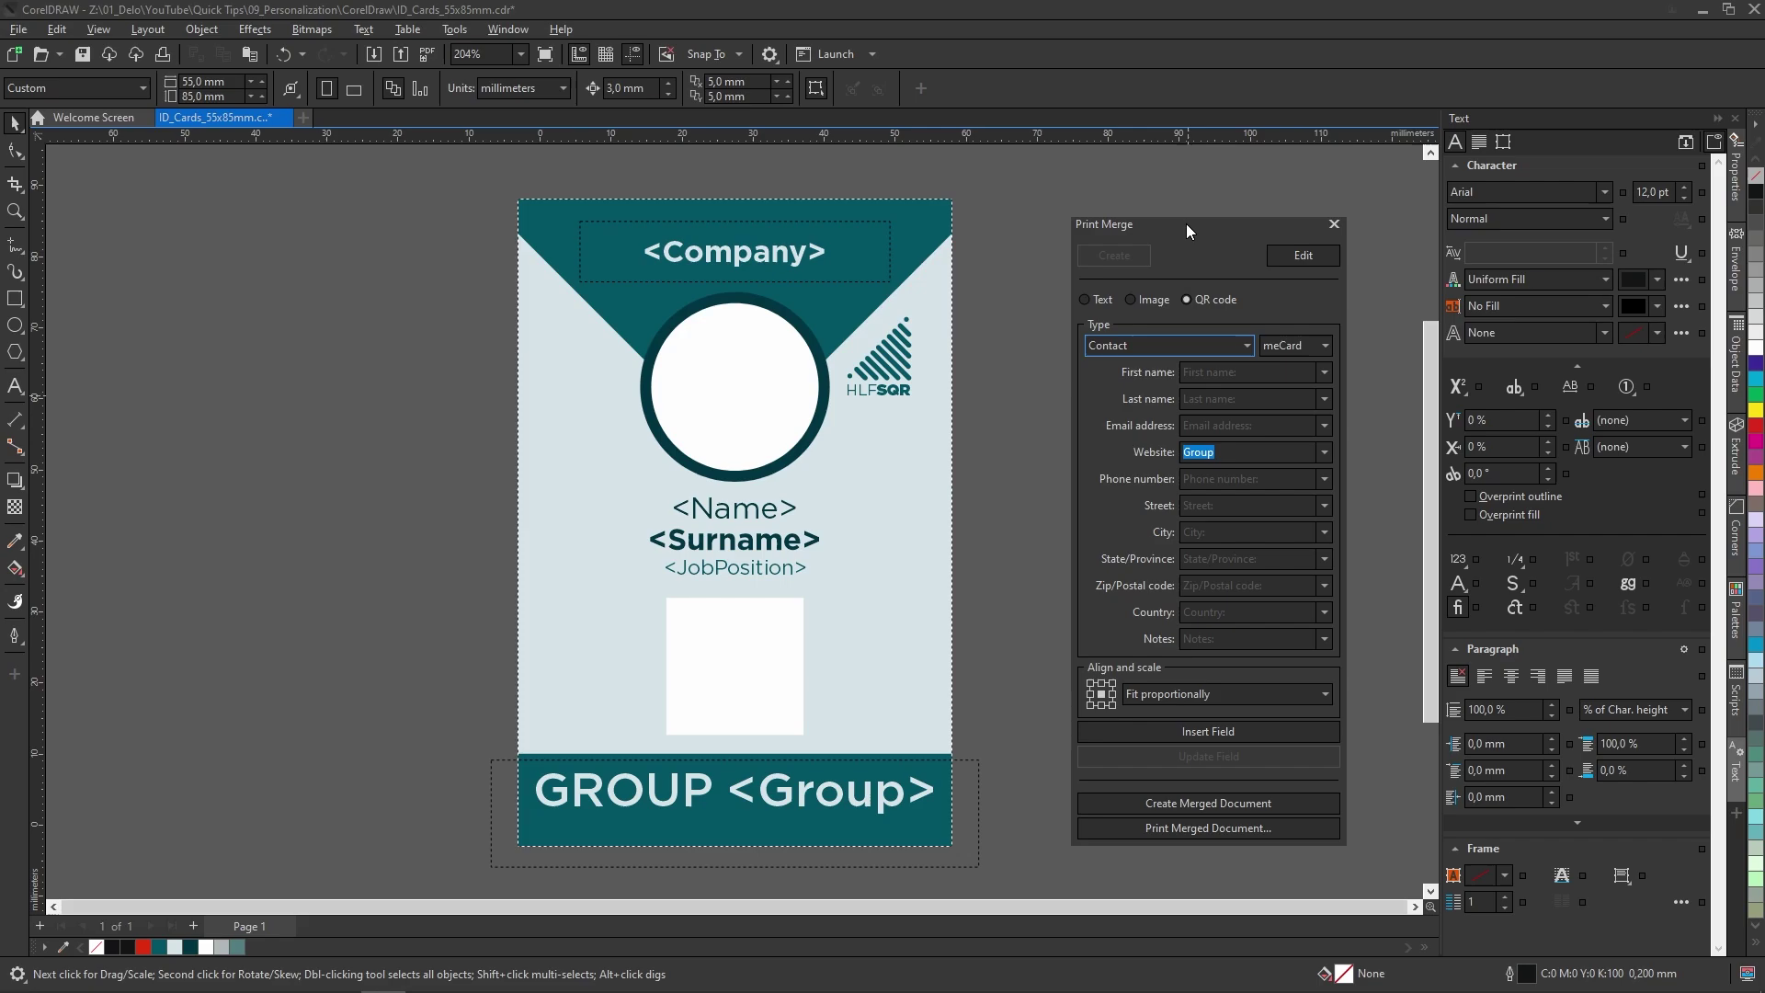
click(1198, 736)
click(1189, 731)
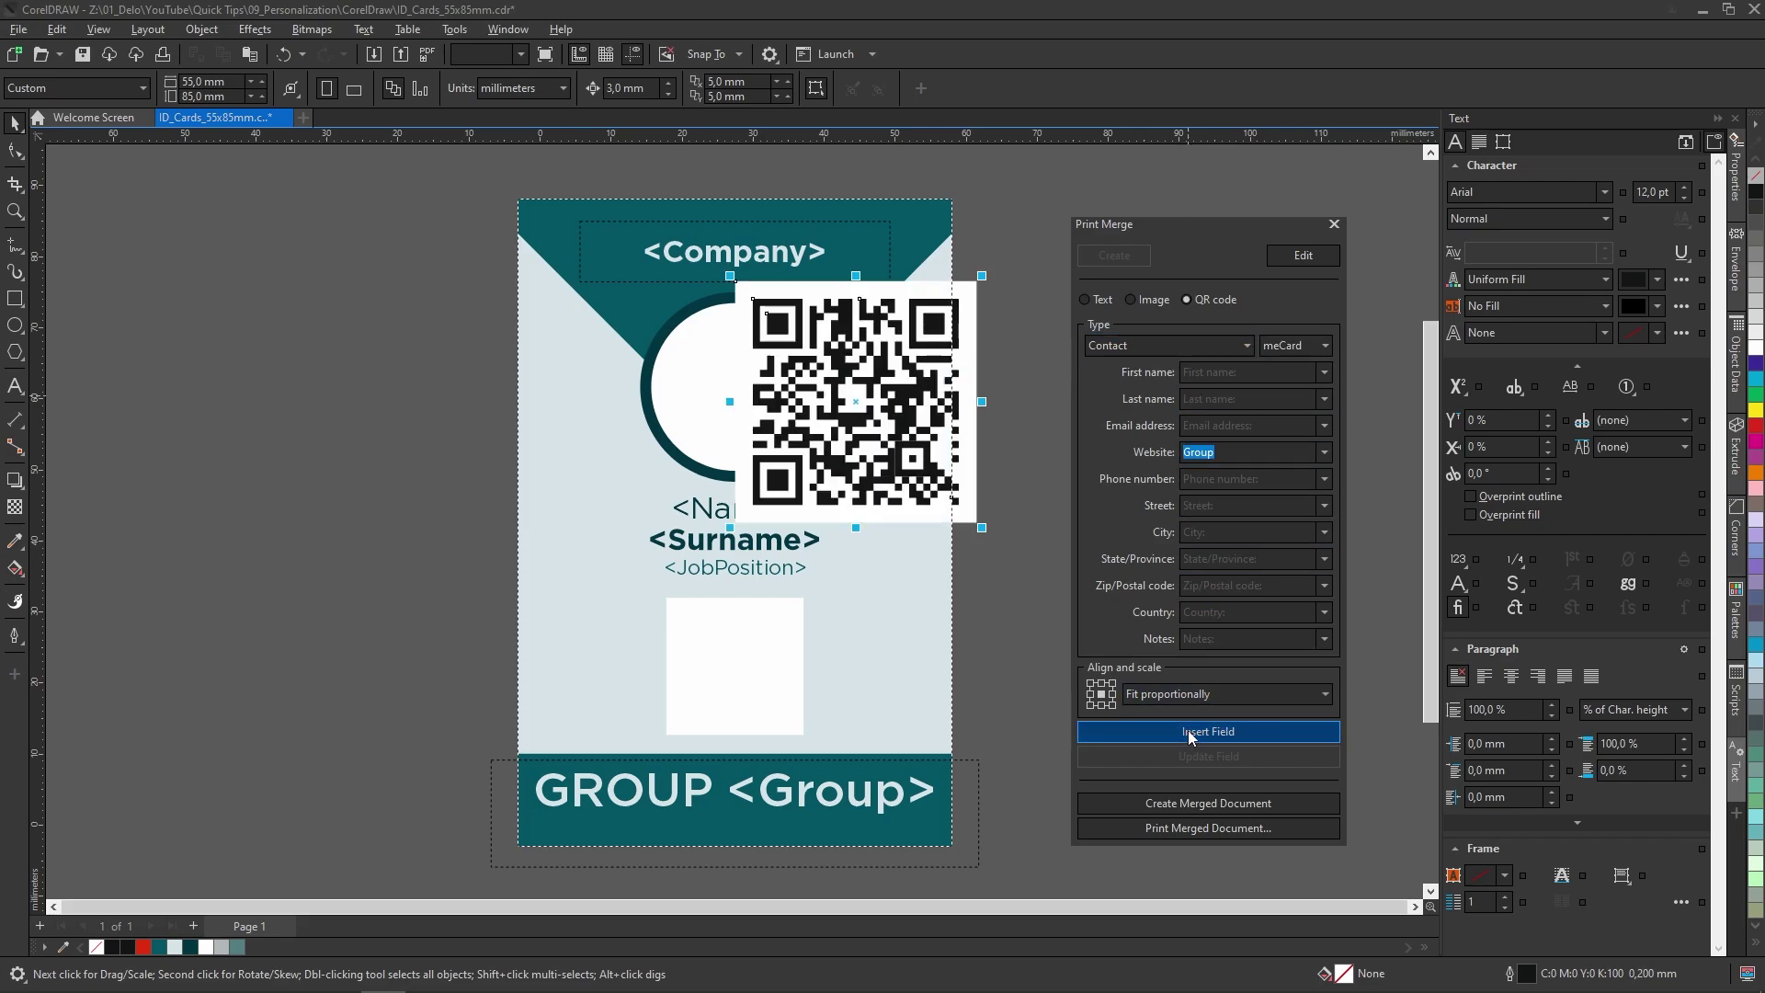
drag(738, 290, 668, 607)
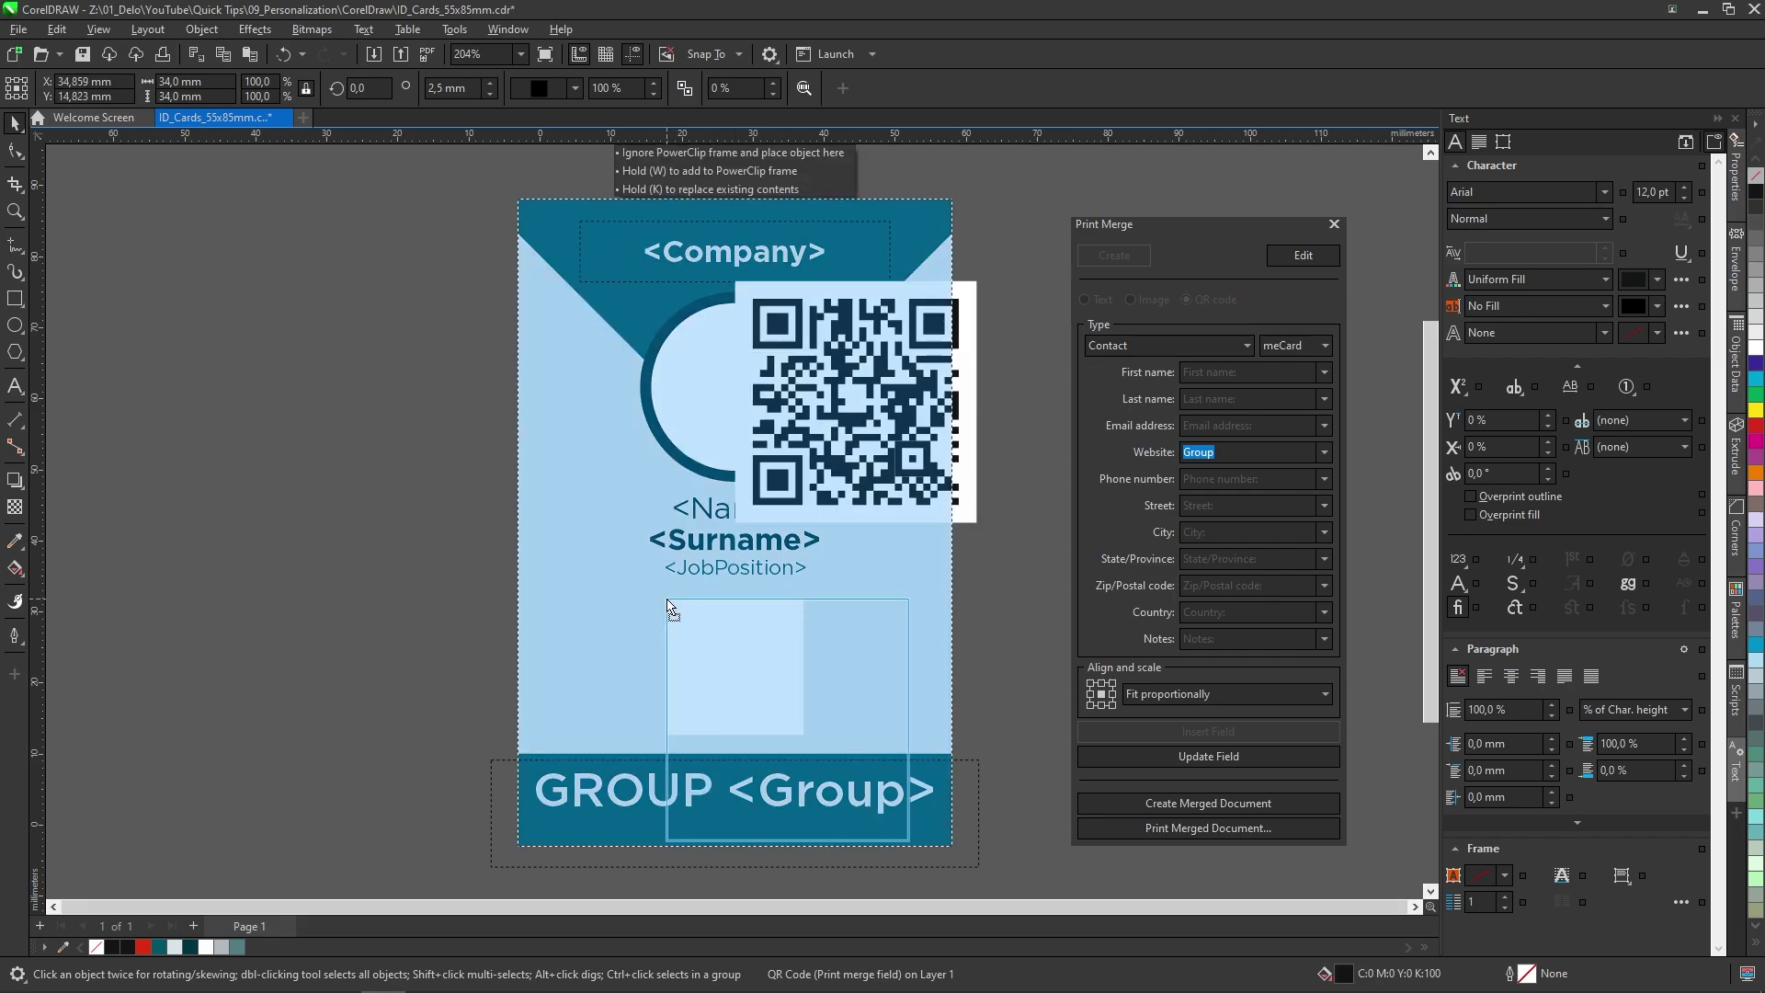
drag(908, 839, 809, 738)
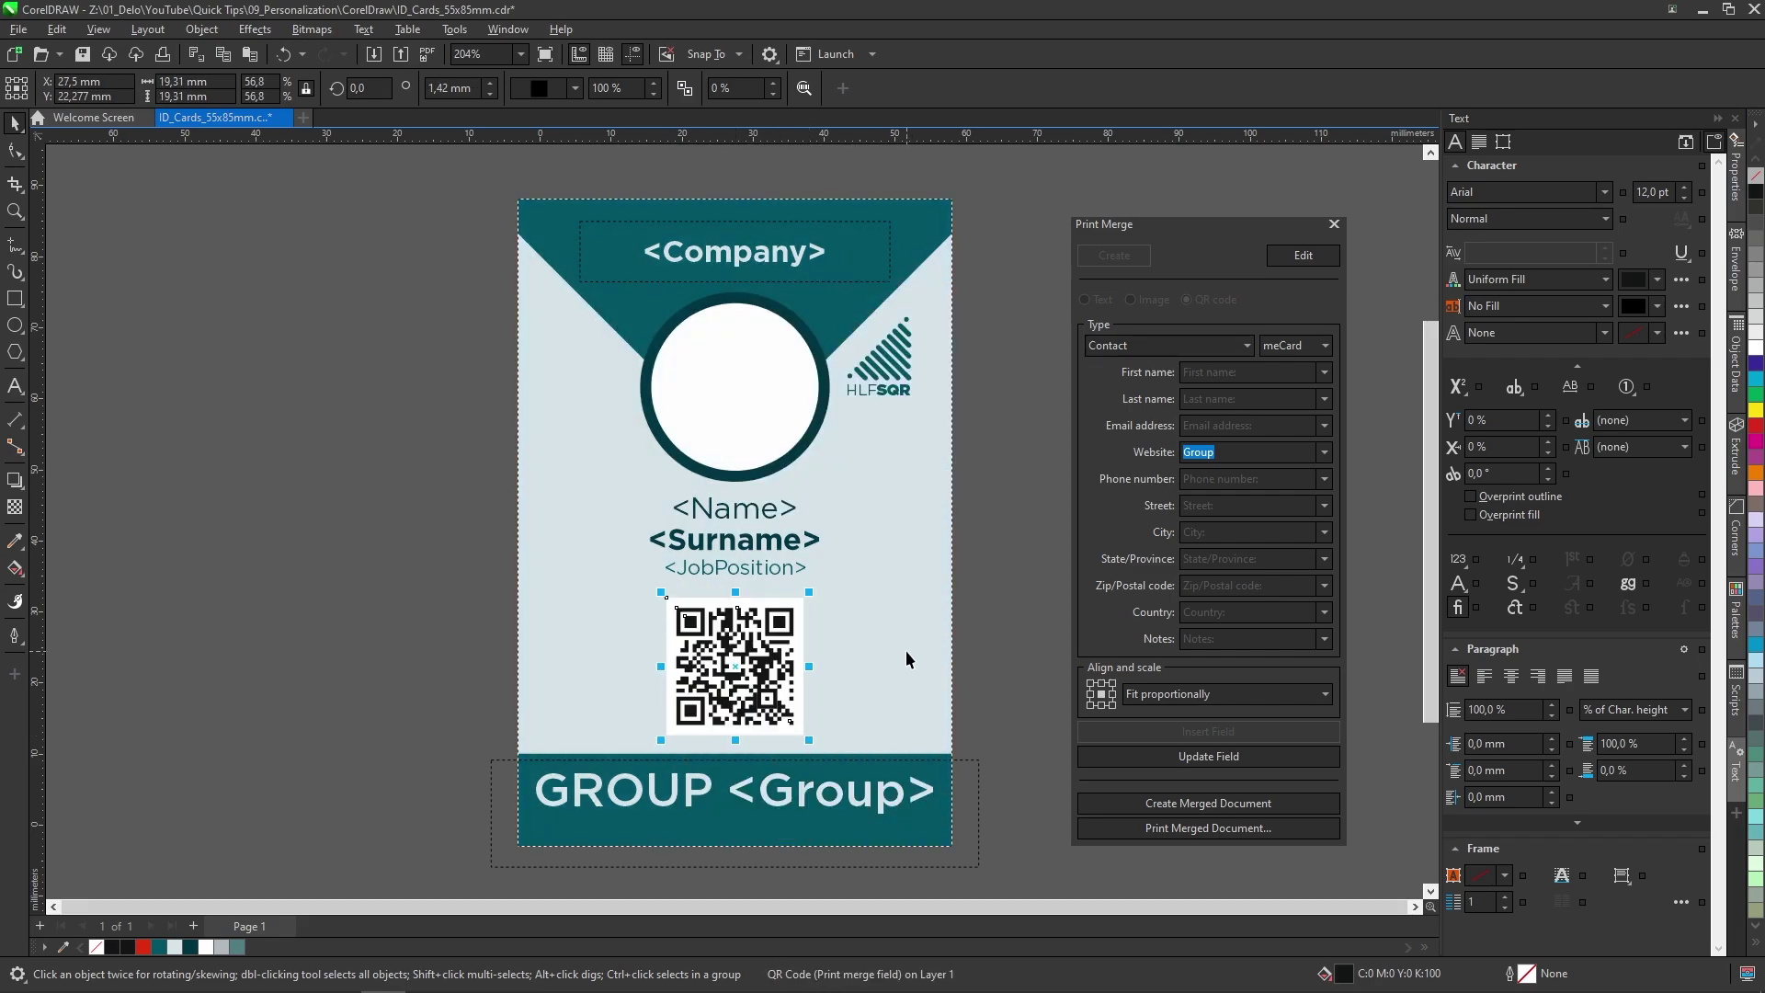
Map the QR code to Name, Surname, e-mail, website and PhoneNumber, and update the field
click(1324, 372)
click(1204, 431)
click(1324, 398)
click(1209, 476)
click(1325, 425)
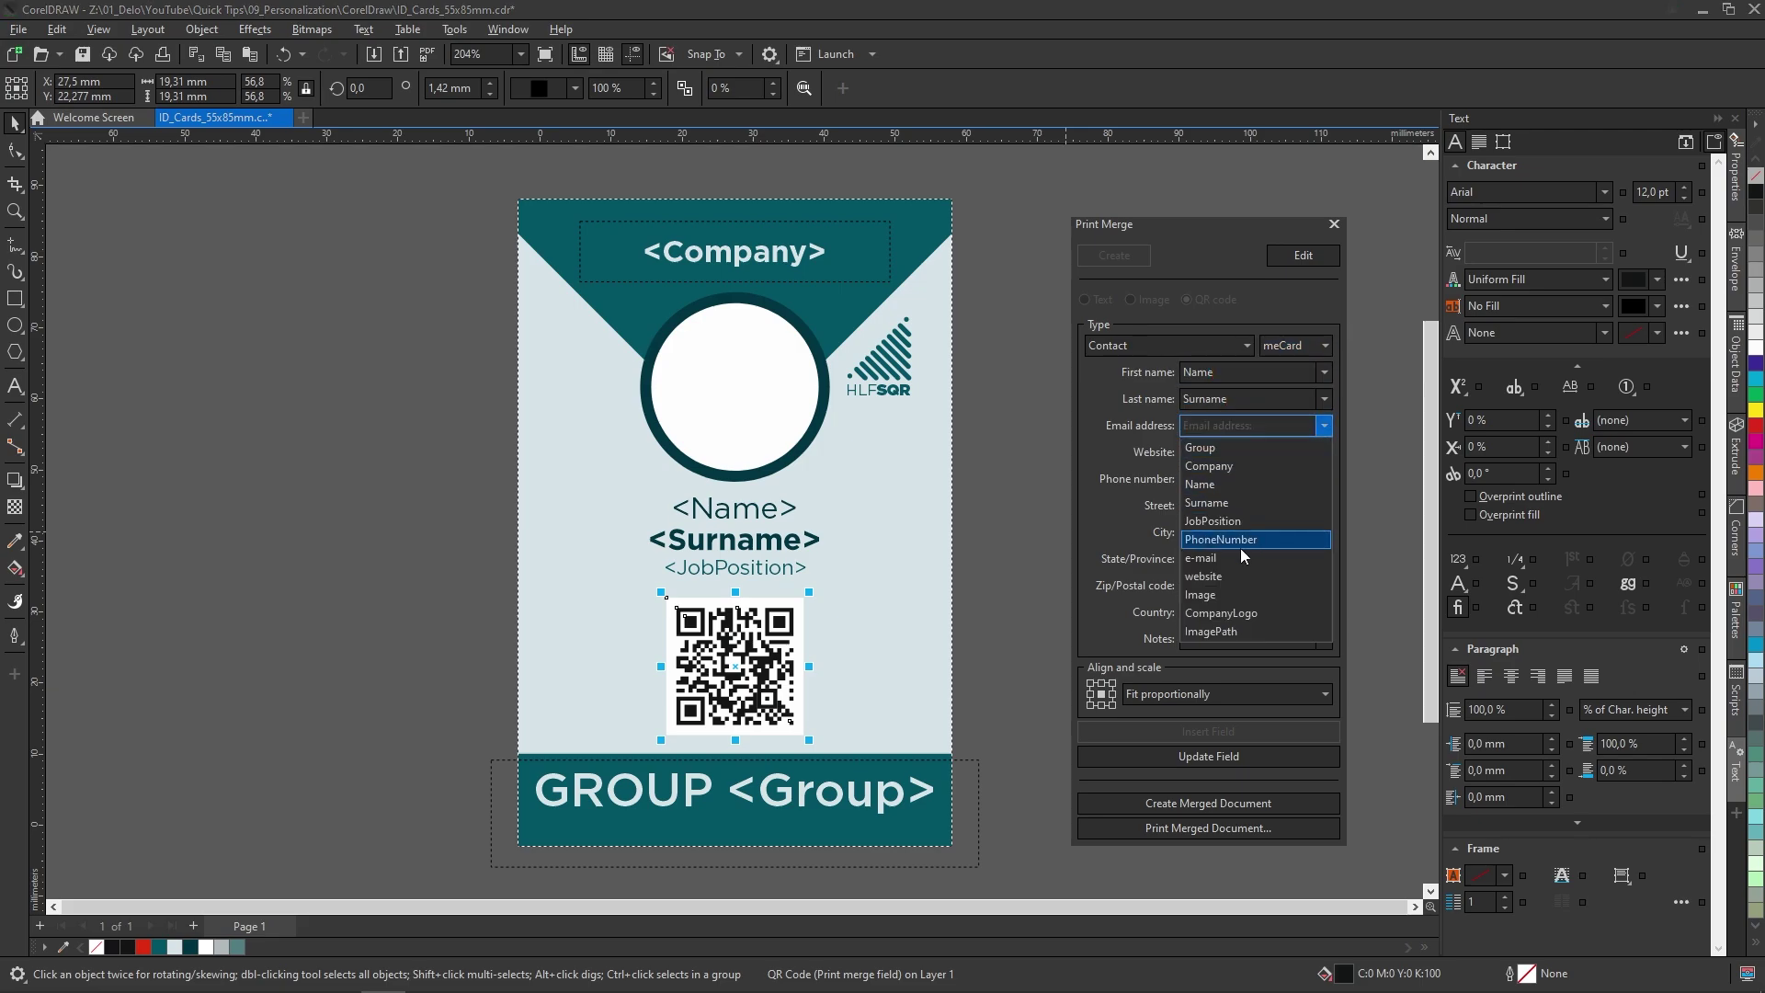
click(1240, 555)
click(1324, 451)
click(1204, 604)
click(1324, 478)
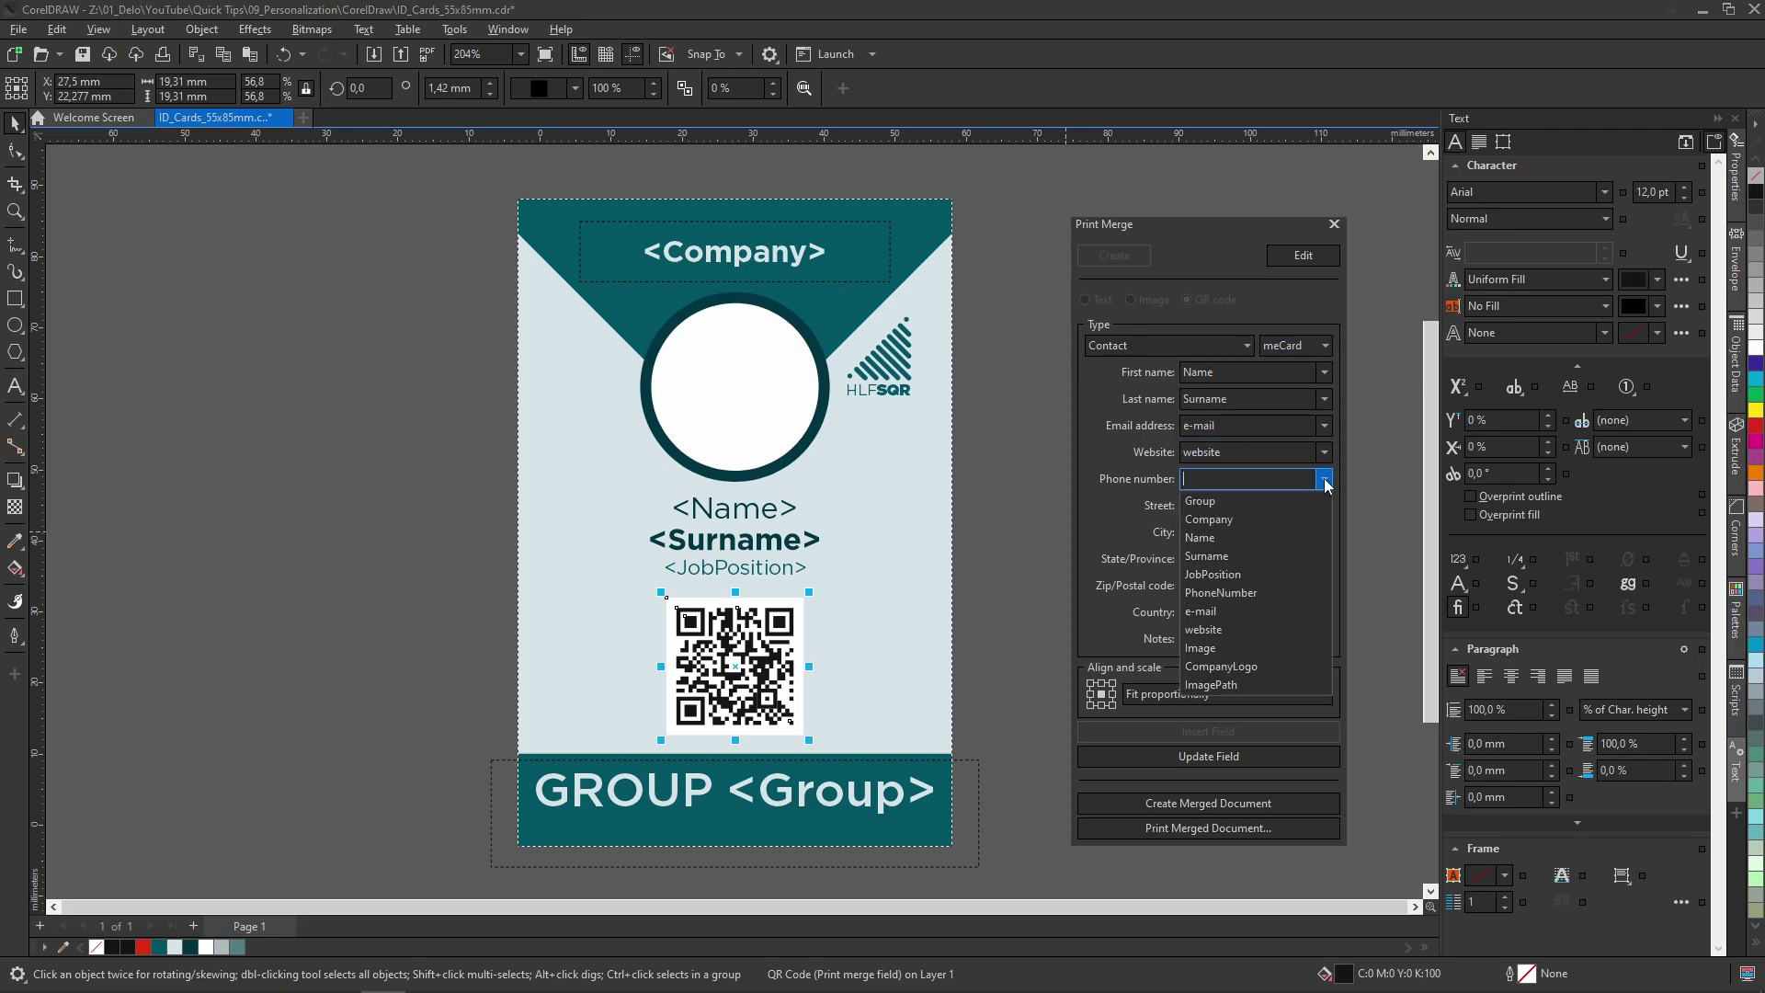
click(1256, 593)
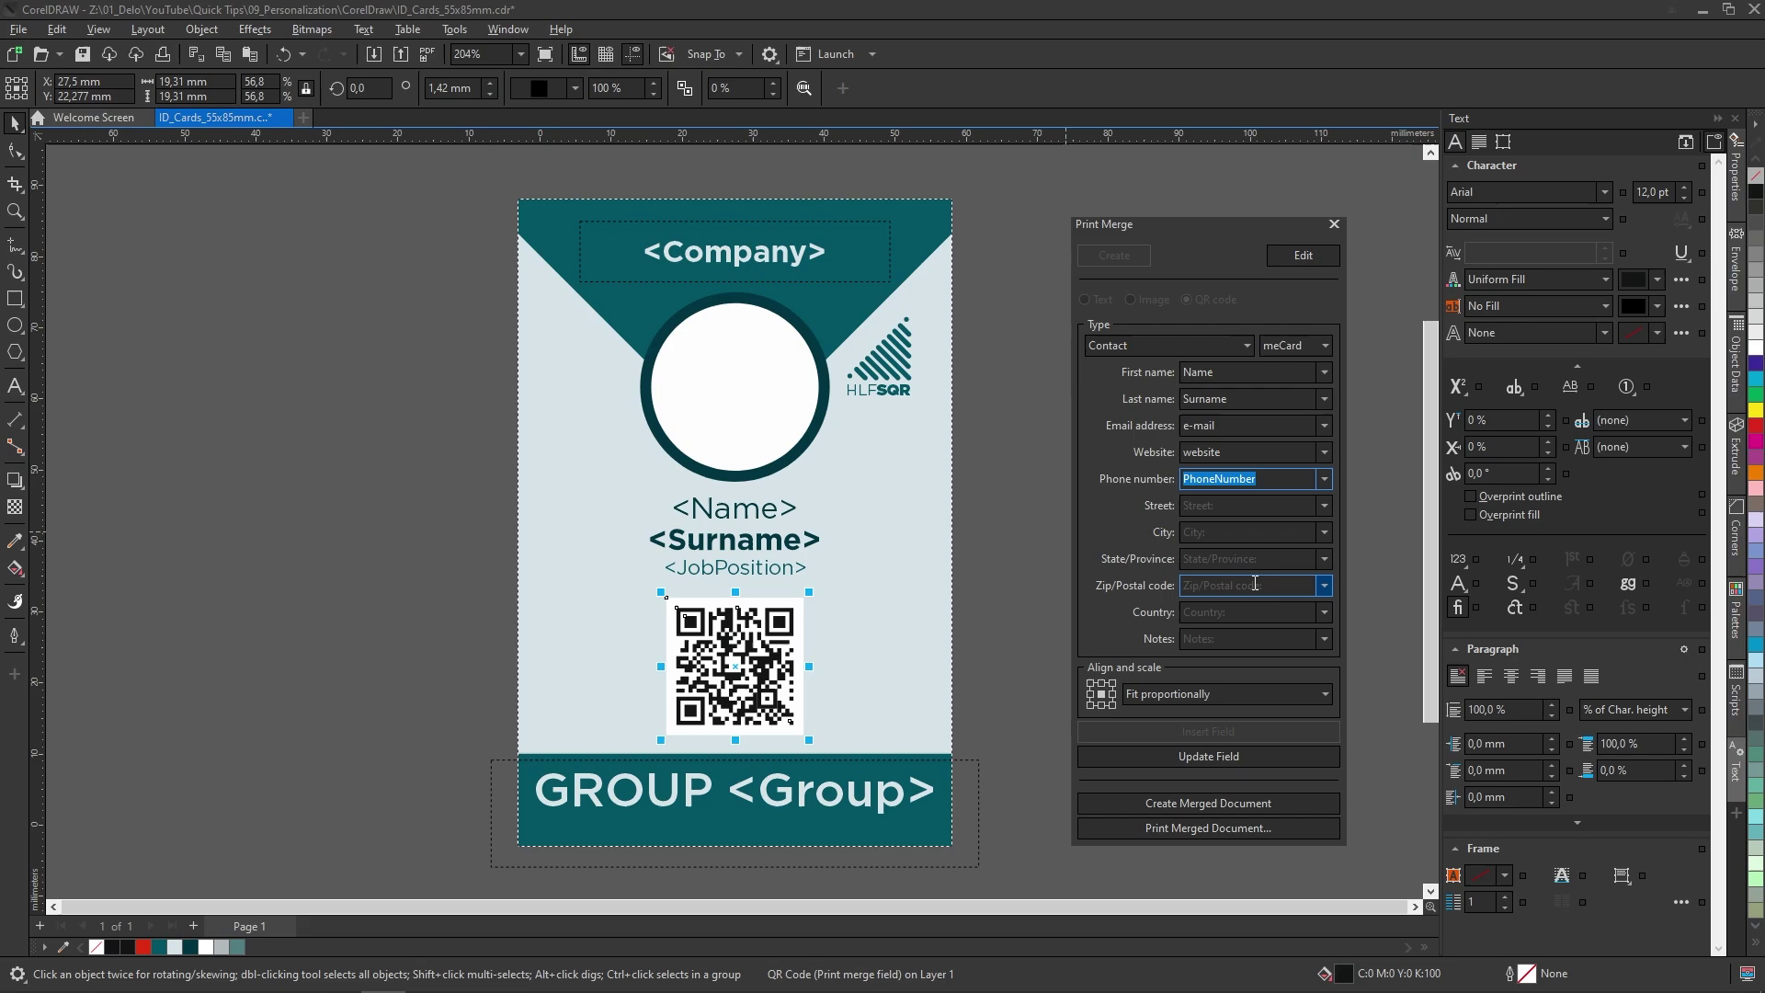
click(1216, 757)
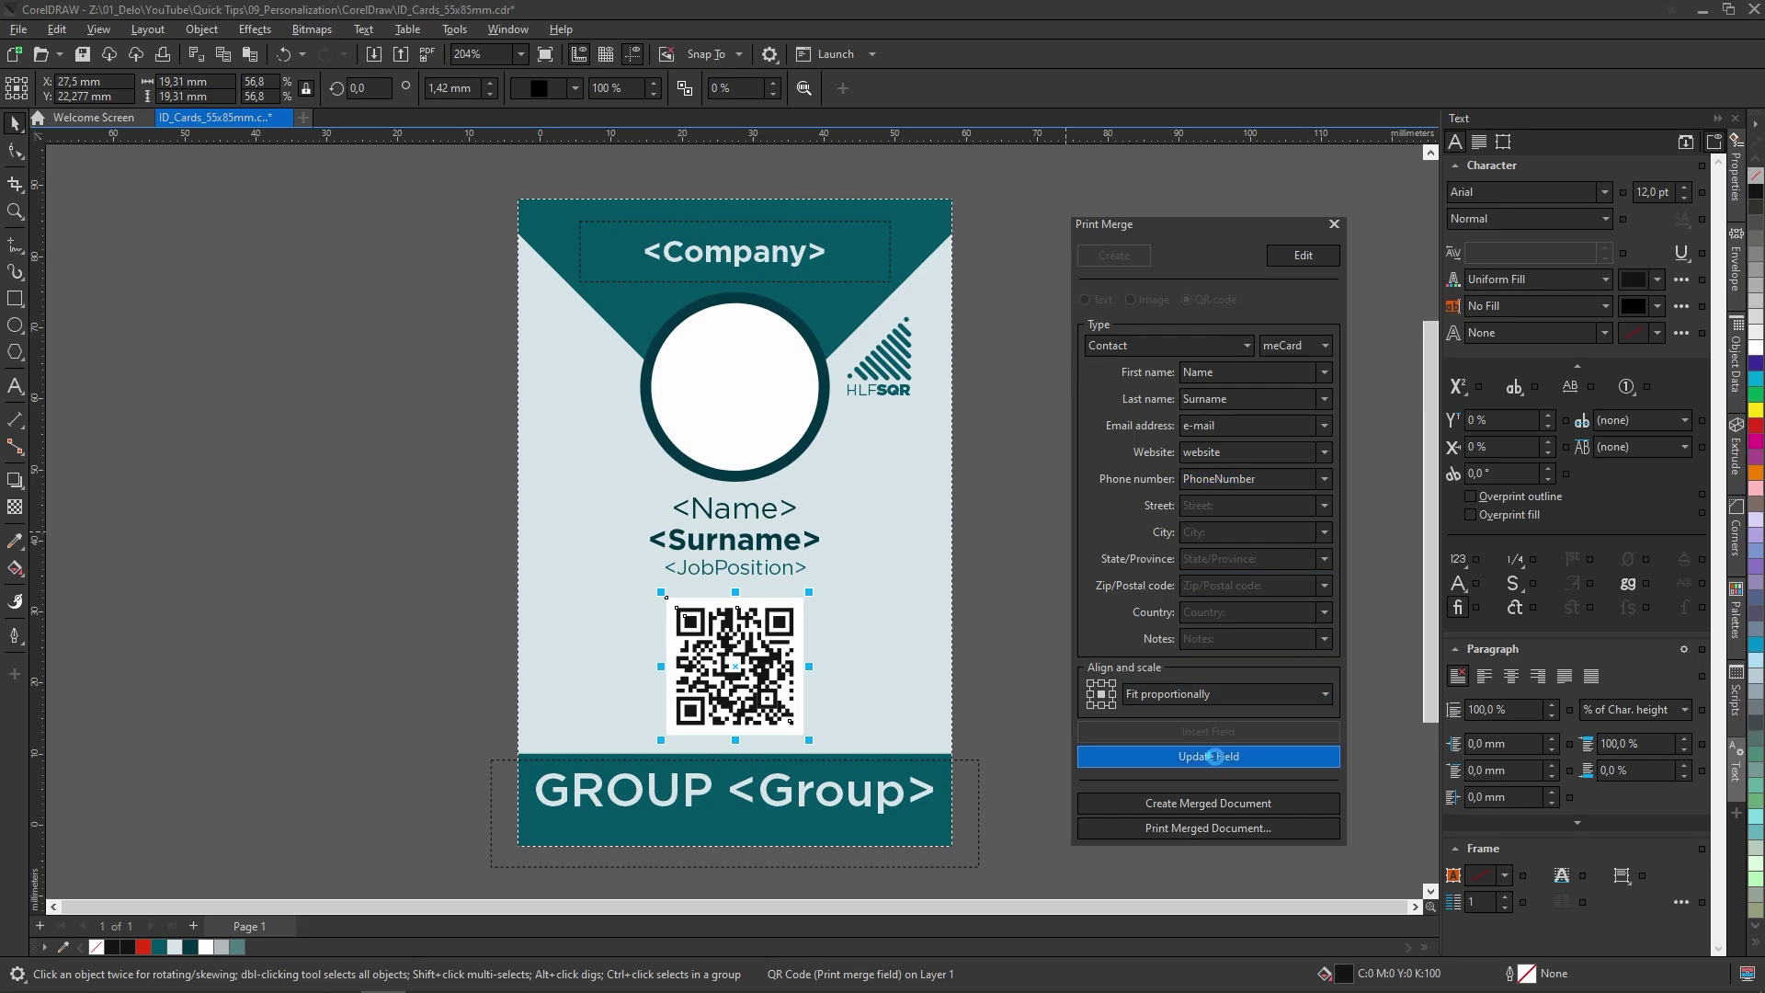
click(1011, 526)
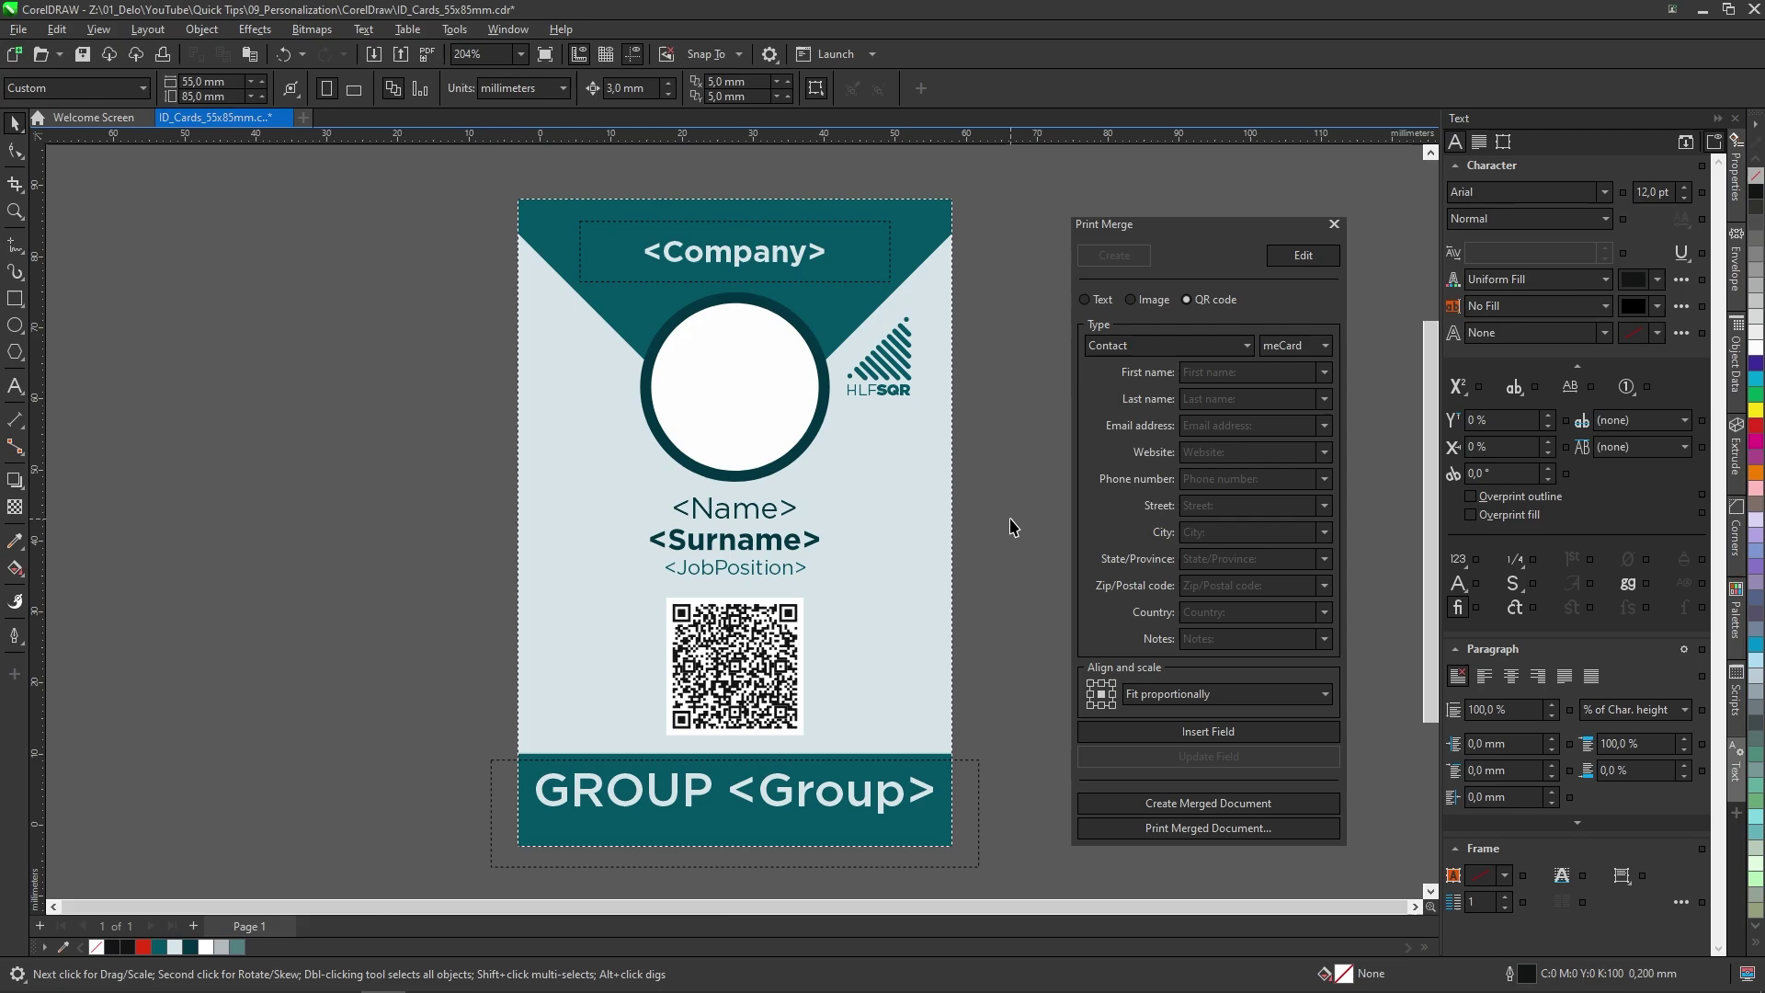
Insert an ImagePath image field with the first Photos portrait as placeholder, placed beside the card
click(775, 375)
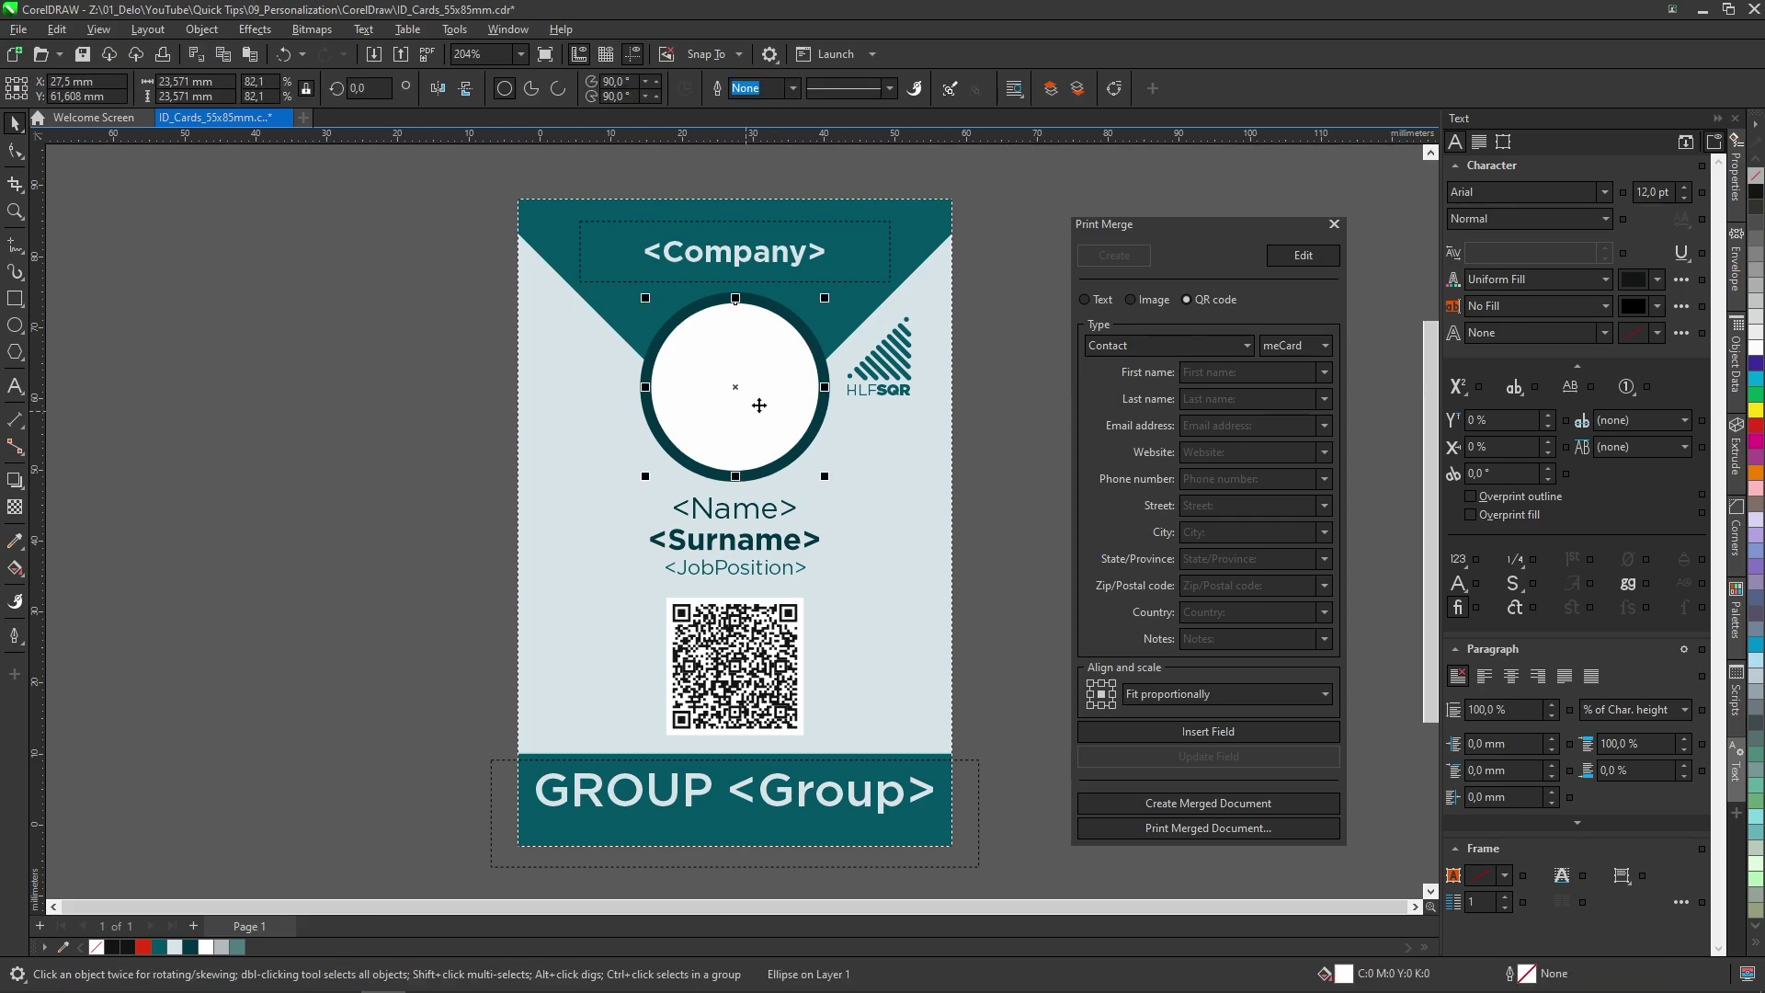
click(1162, 301)
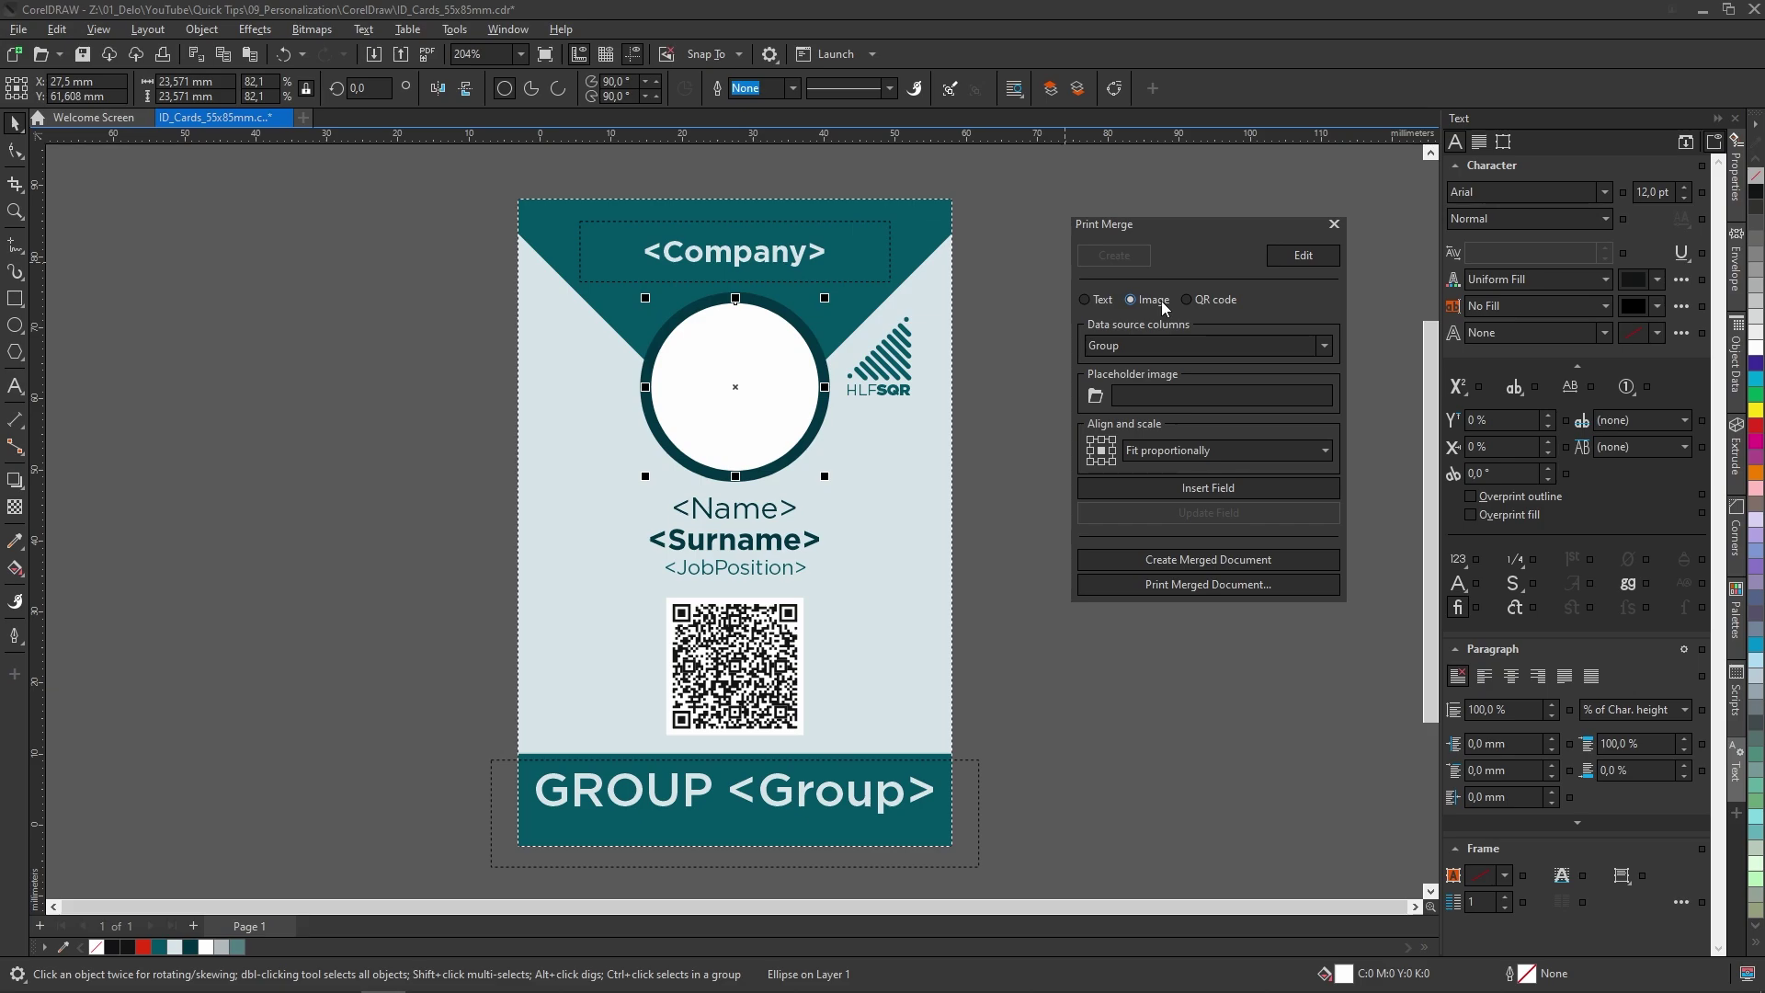
click(1324, 346)
click(1150, 551)
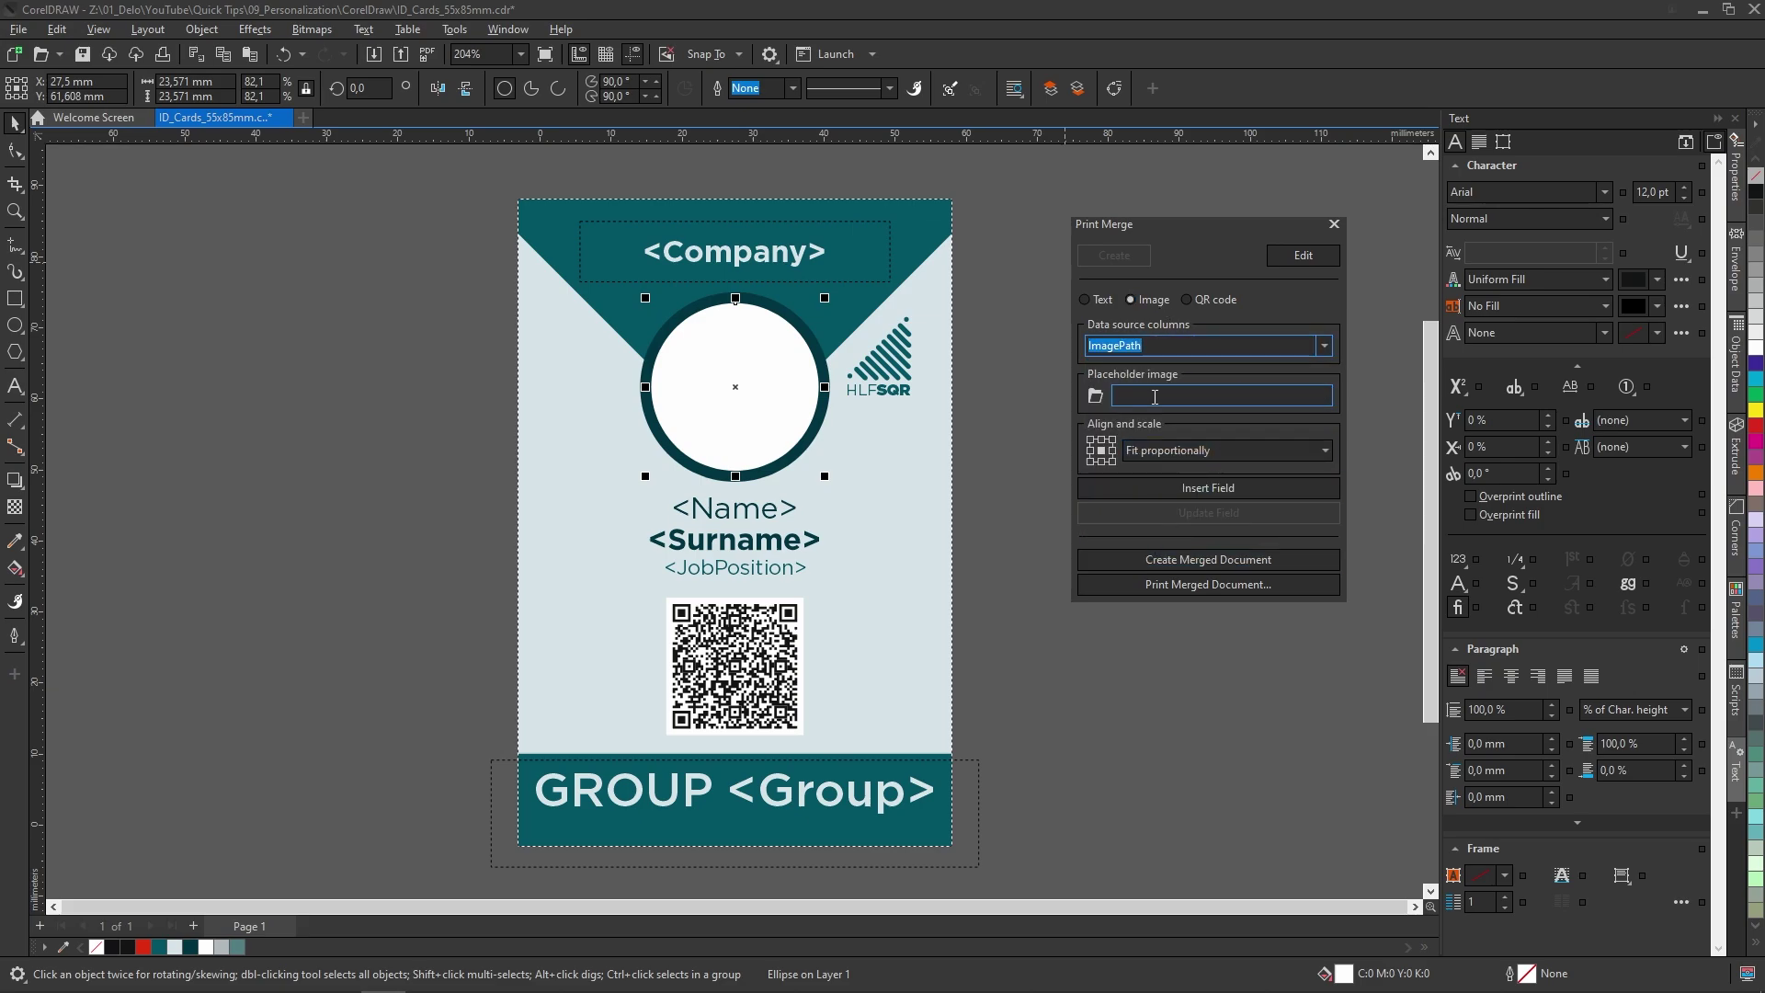
click(1092, 398)
click(1131, 426)
double_click(491, 127)
click(506, 129)
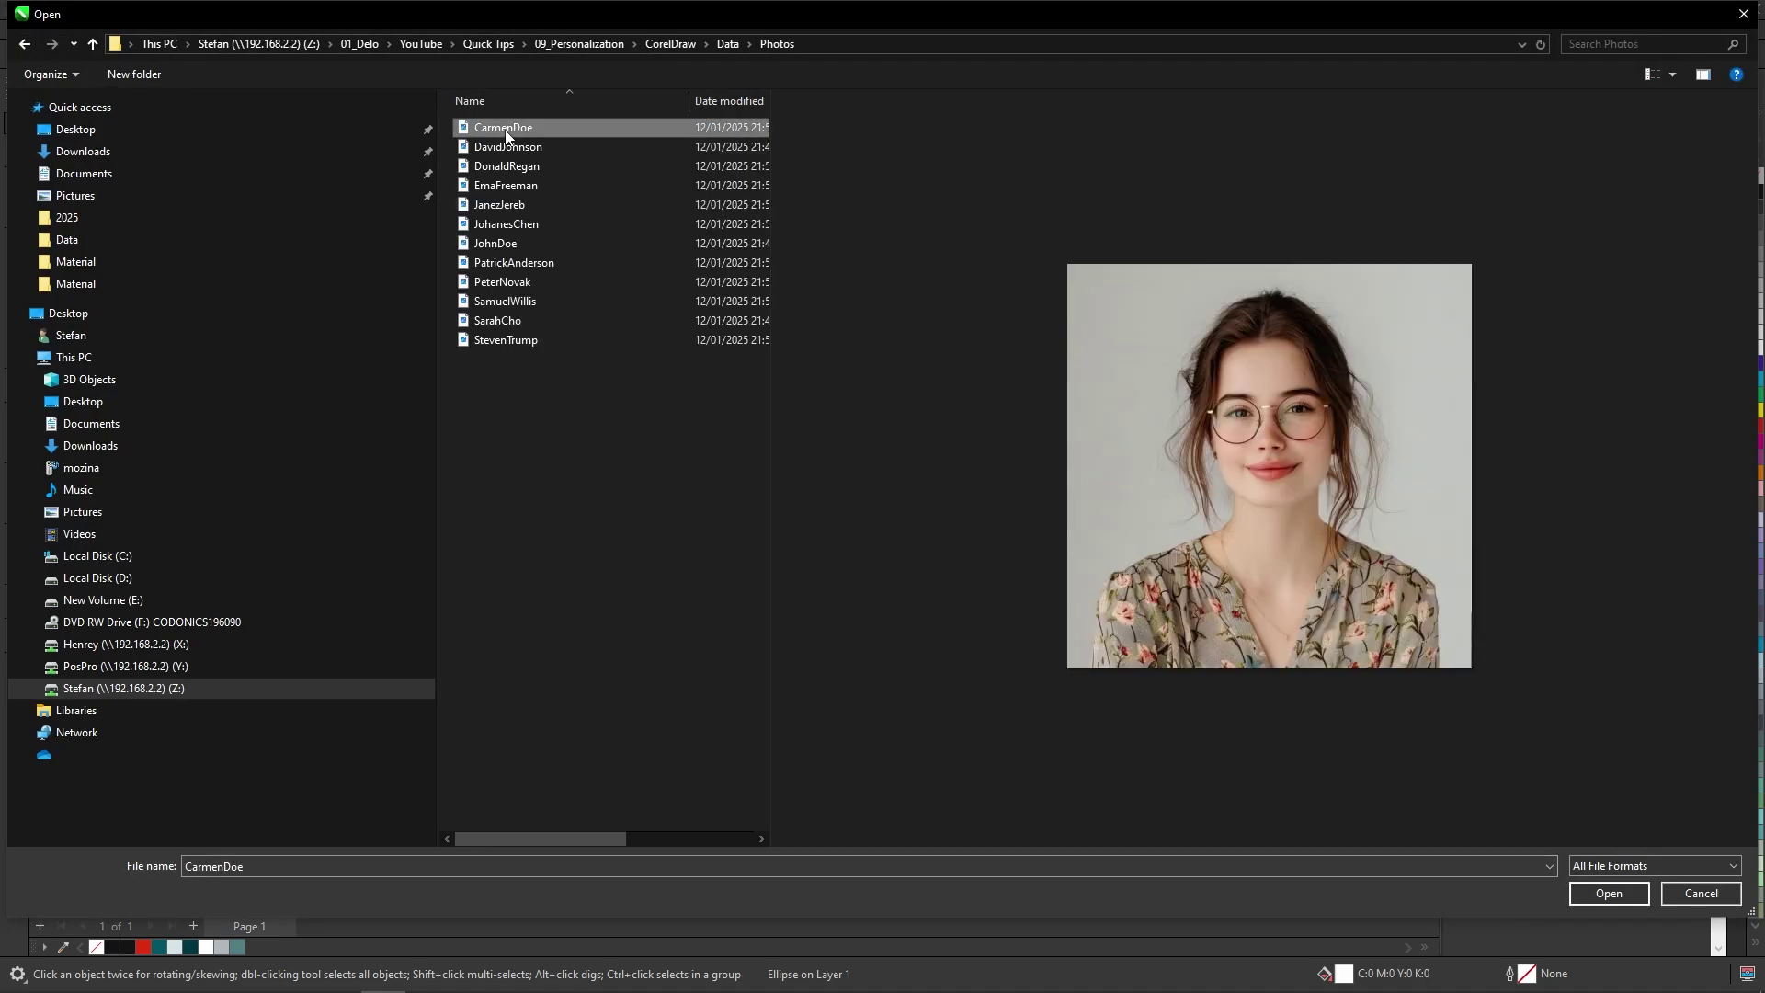
click(1609, 894)
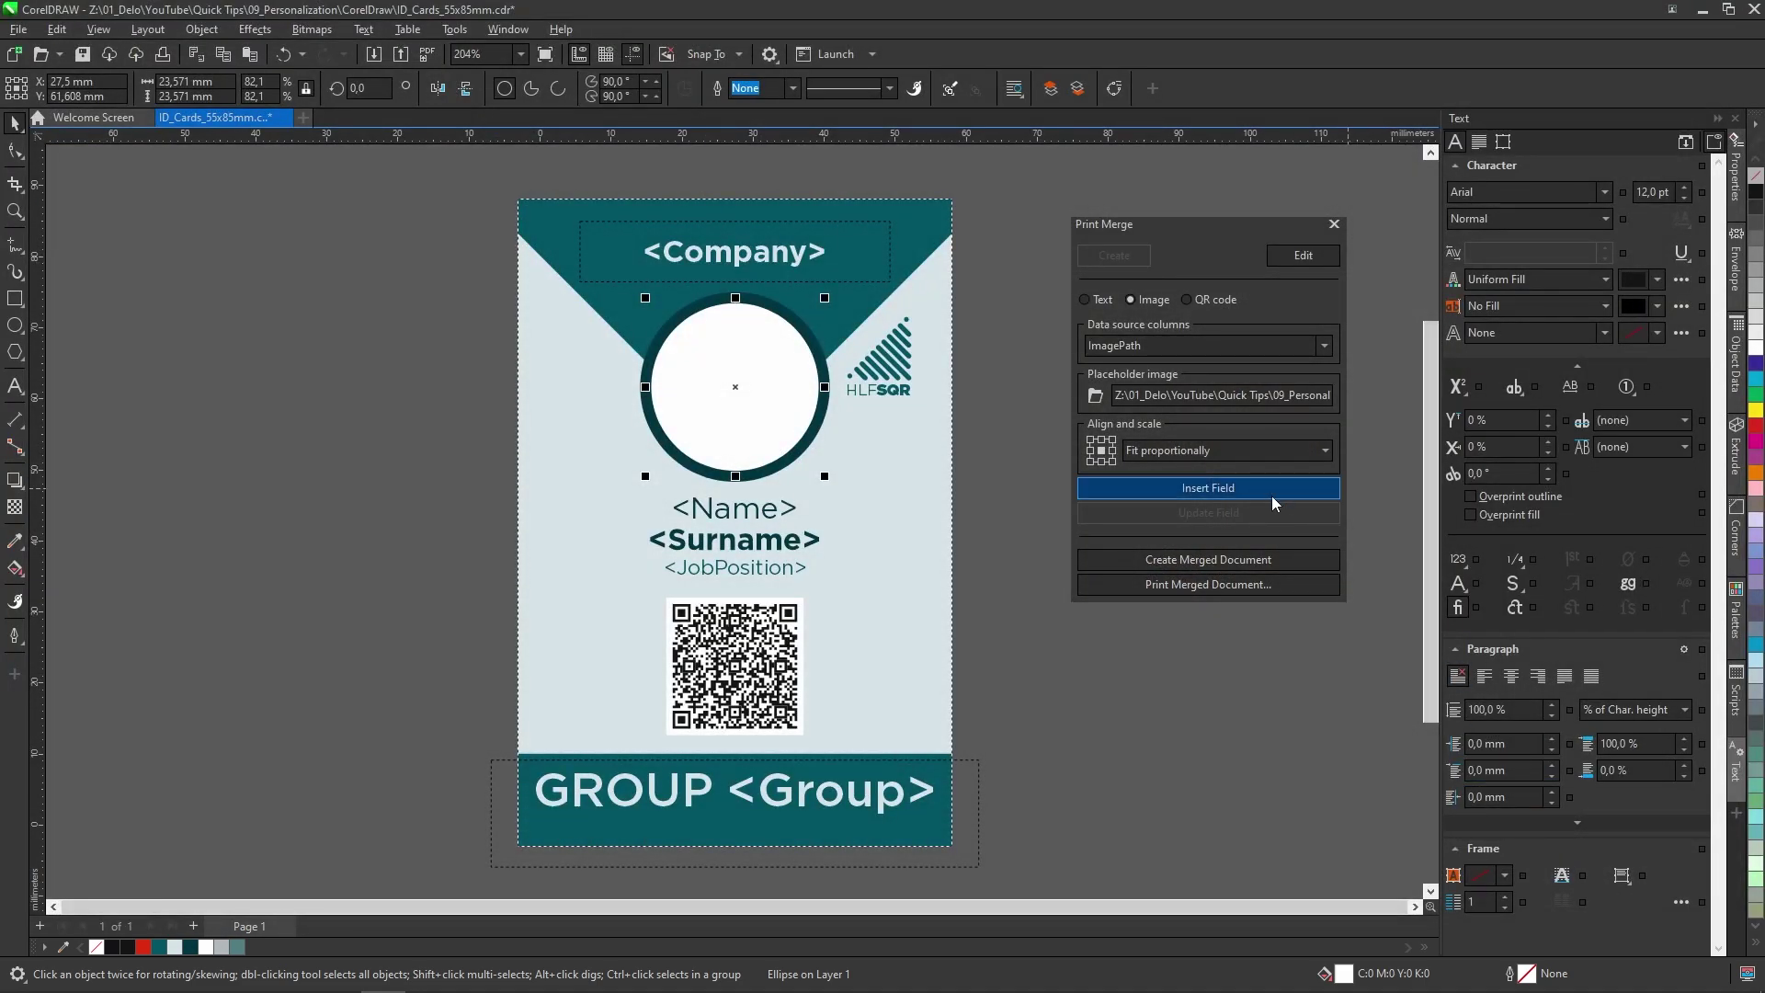
click(1209, 494)
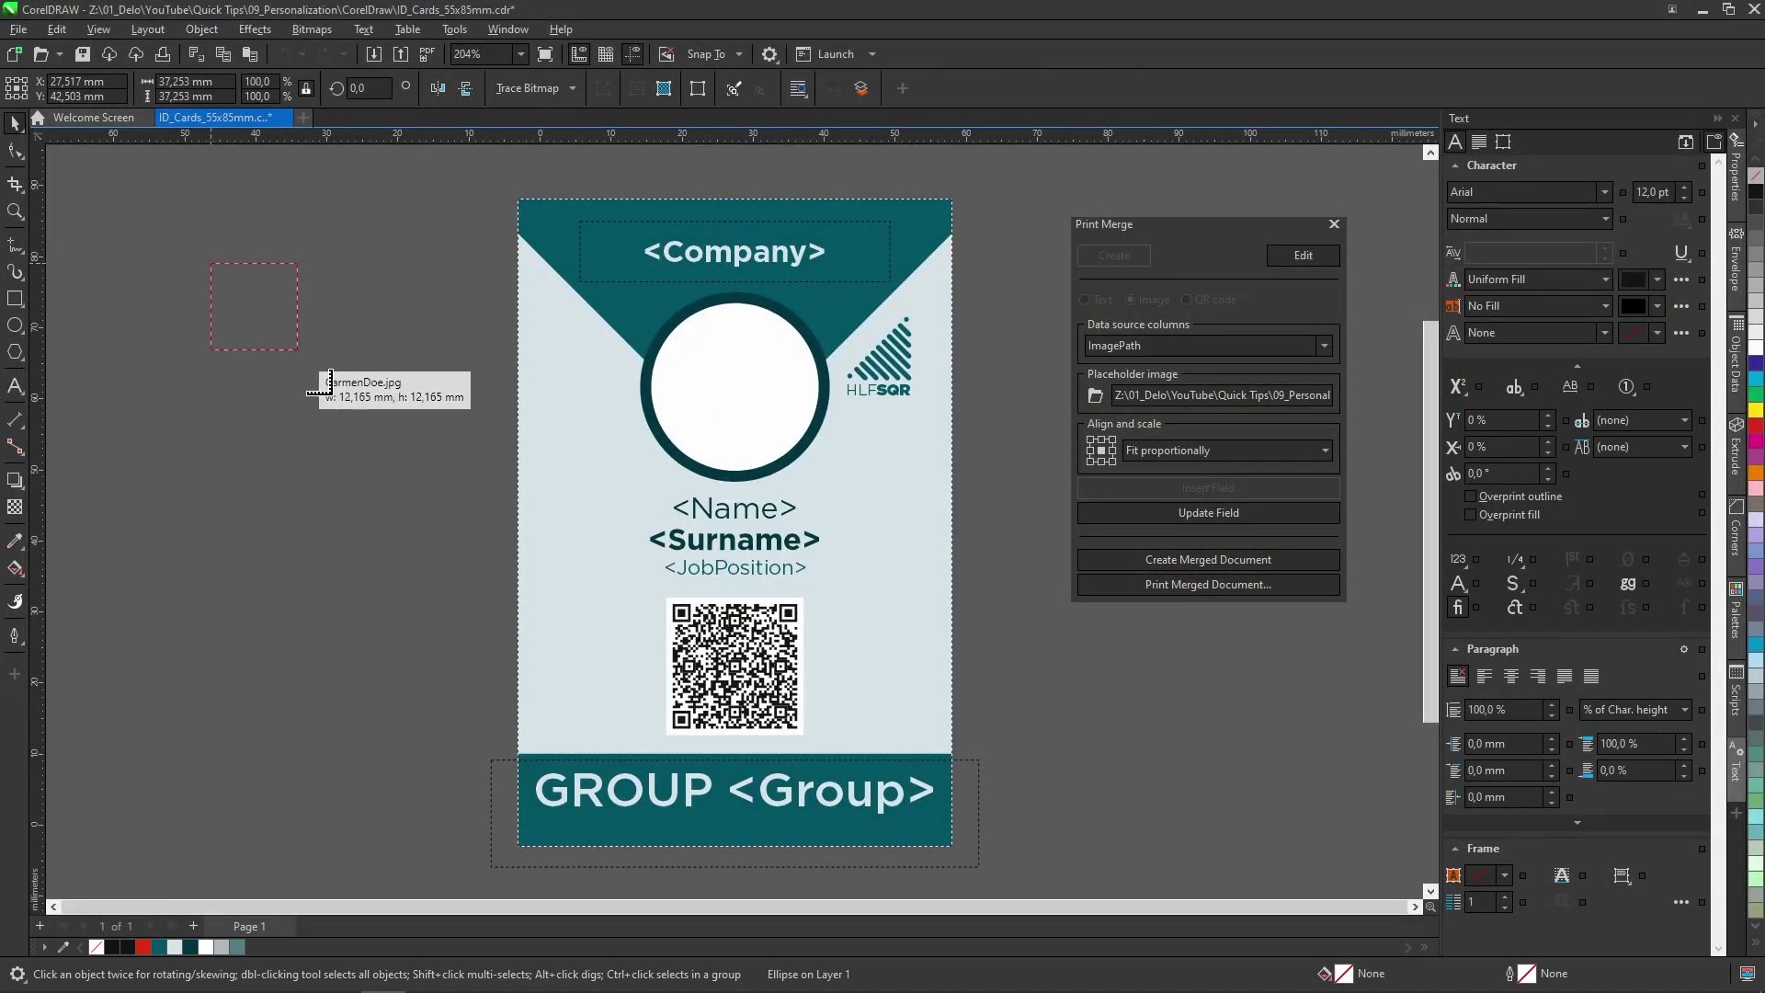
click(436, 519)
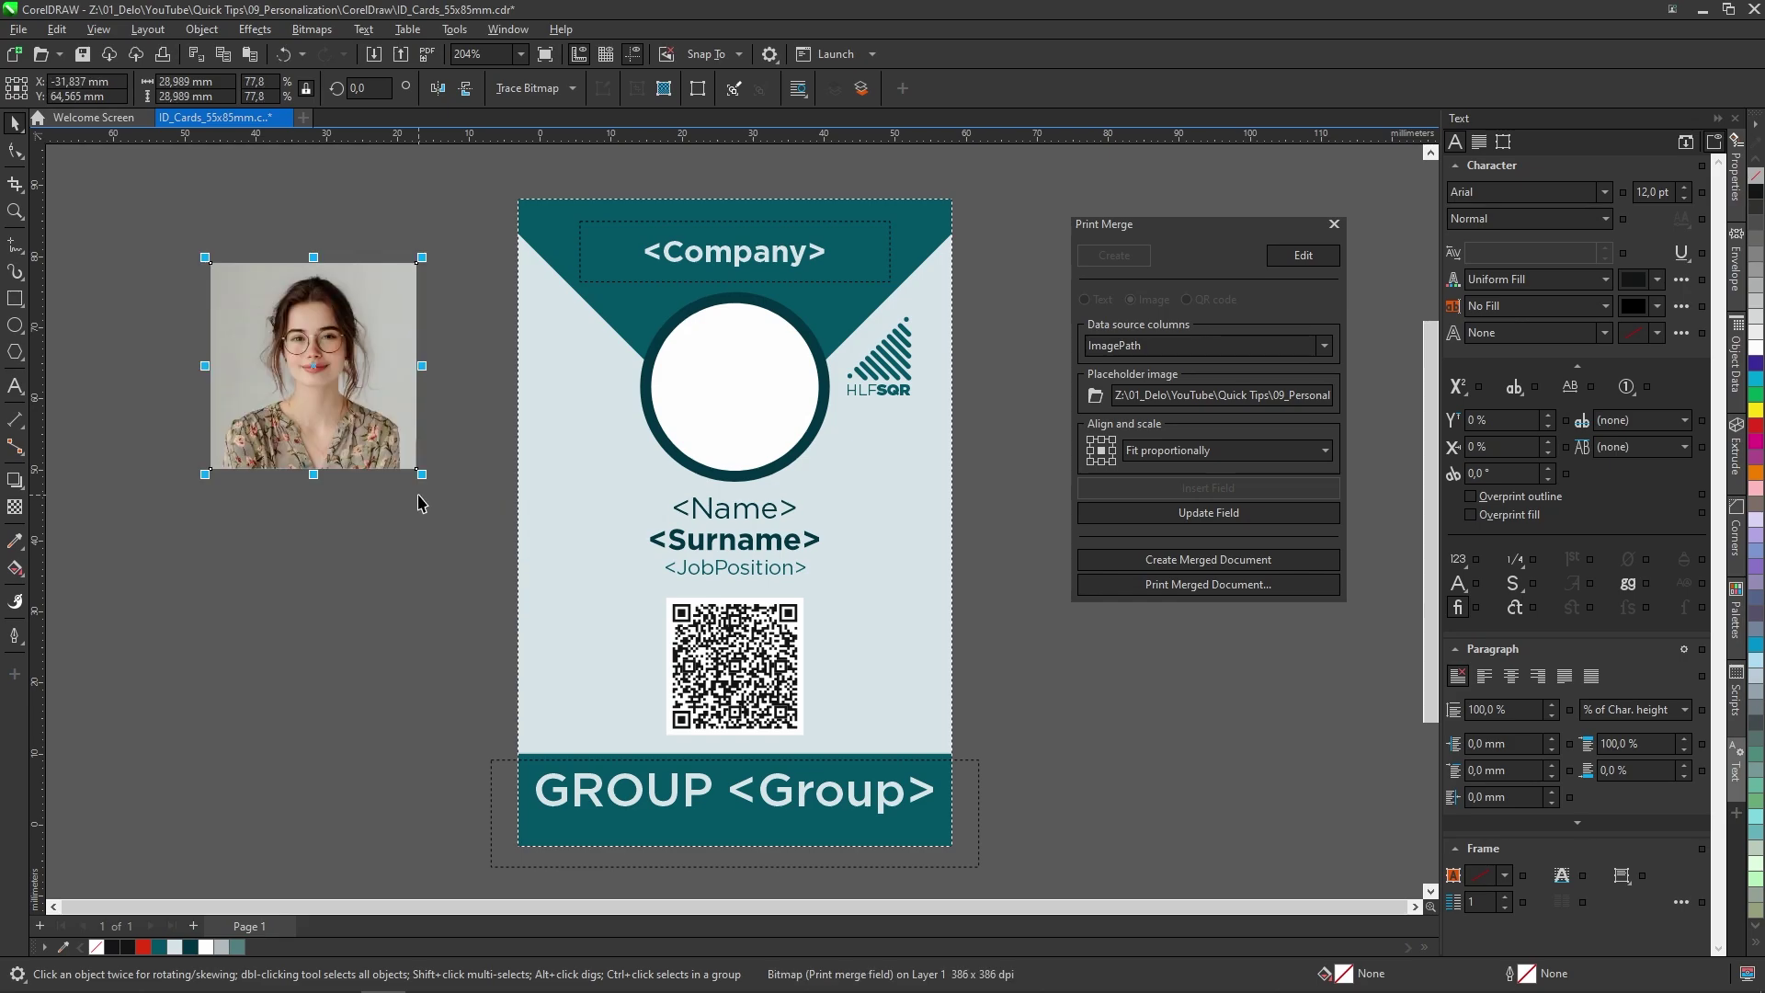
click(203, 30)
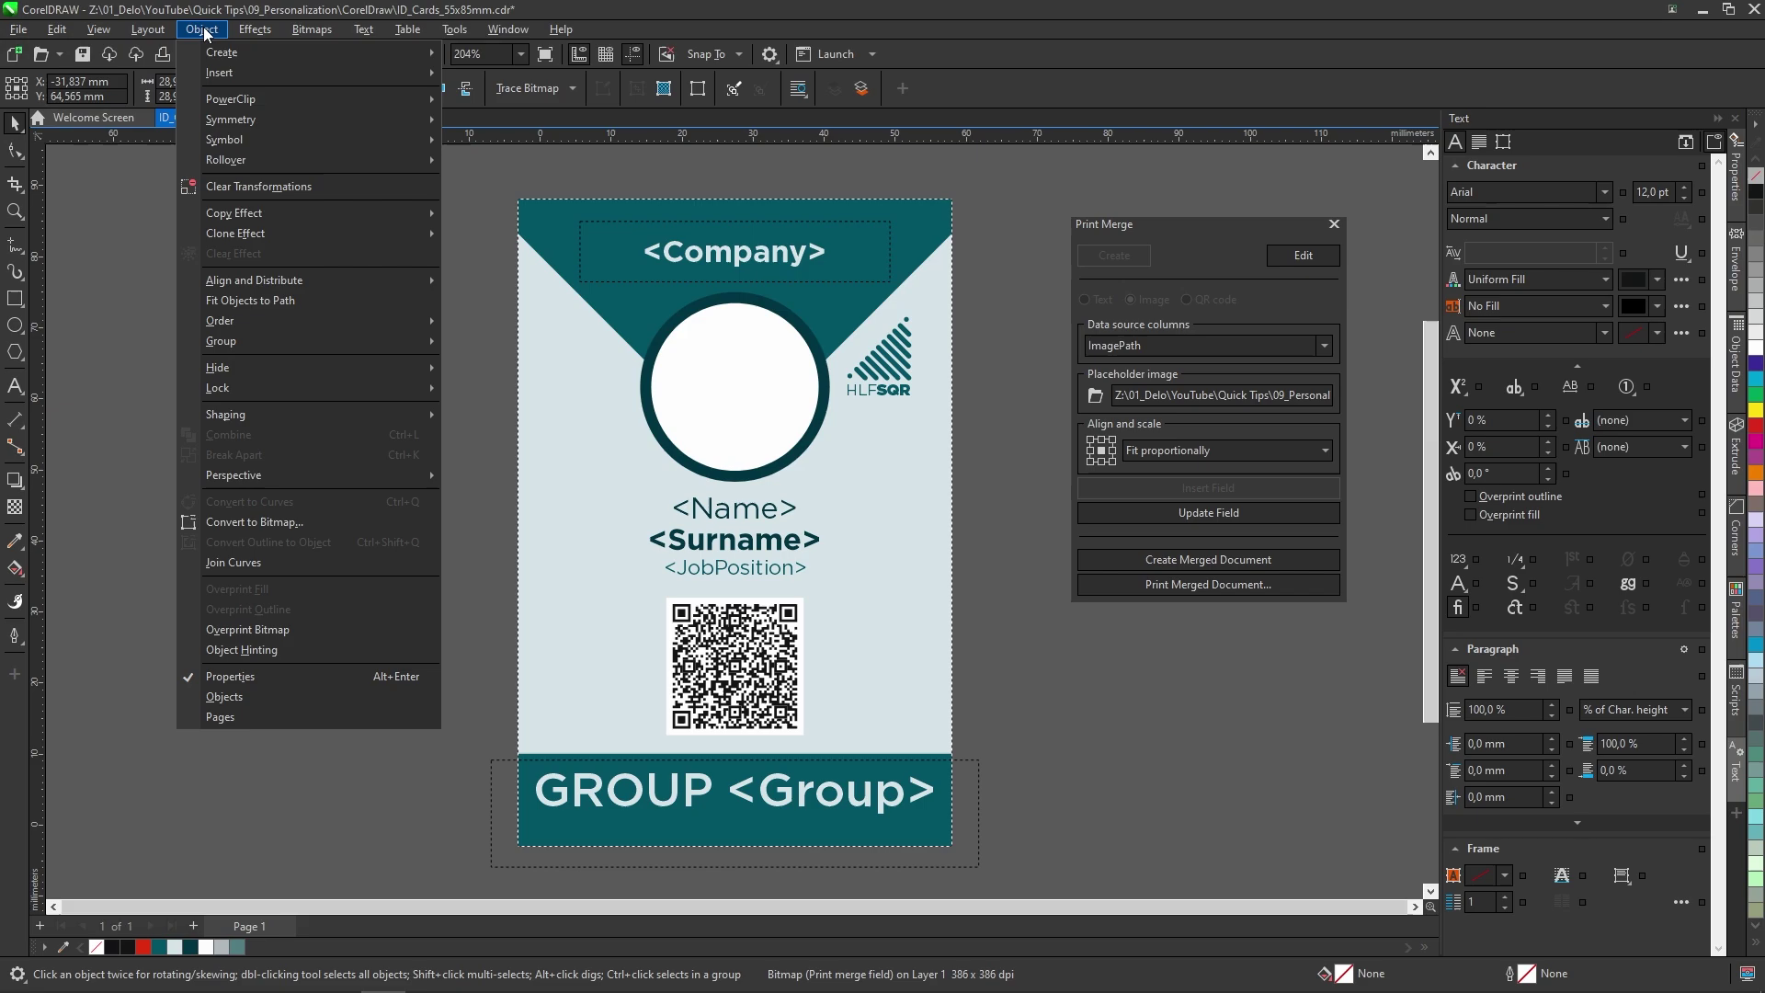
PowerClip the photo field into the white circle, scale it to fit, and save ID_Cards_55x85mm.cdr
mouse_move(241, 100)
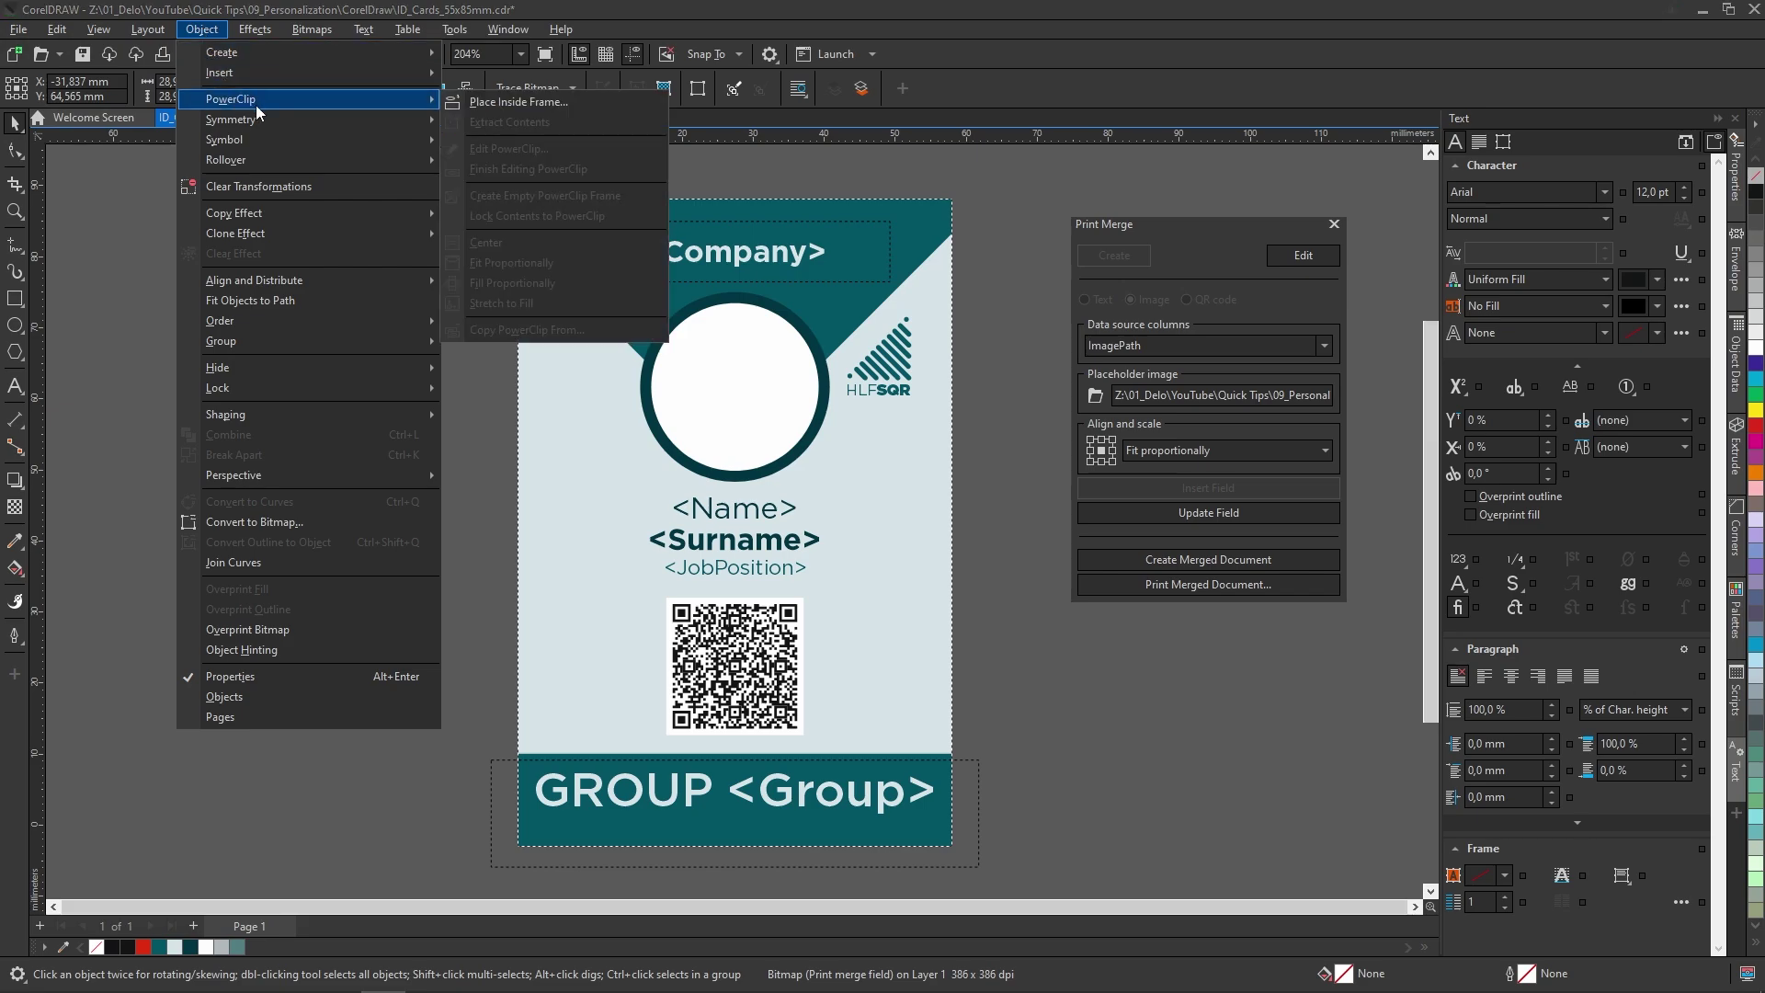
click(507, 103)
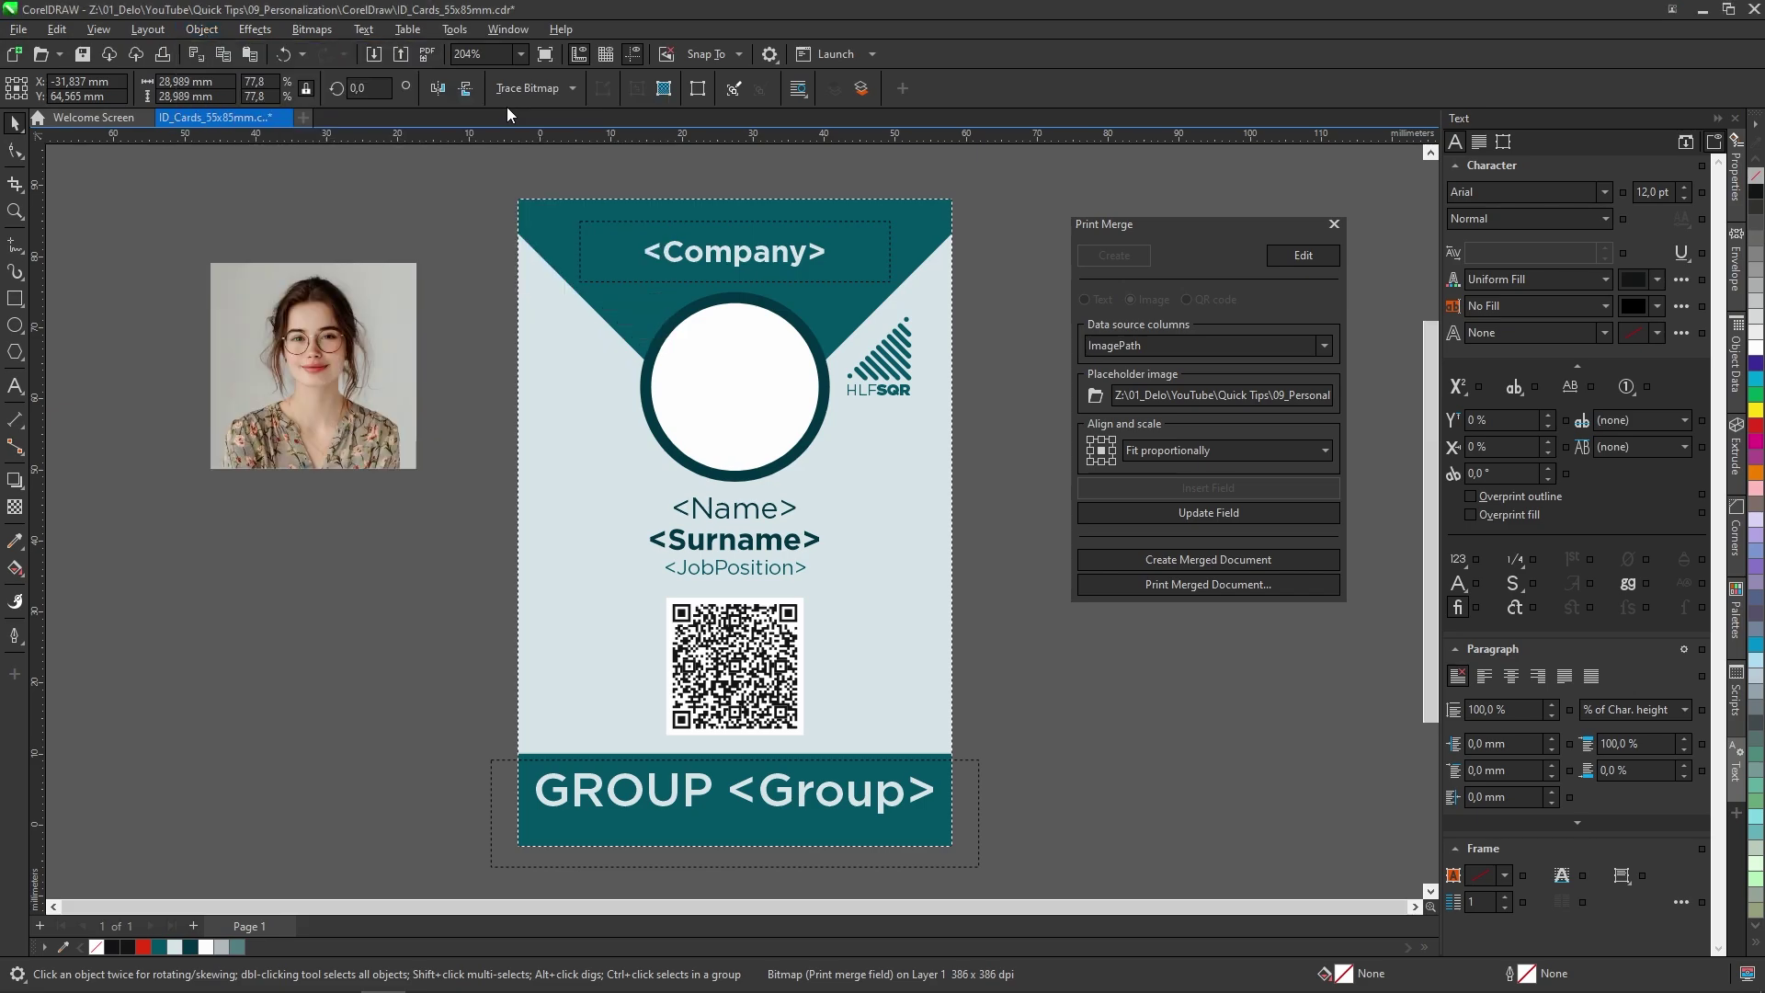
click(721, 387)
click(91, 165)
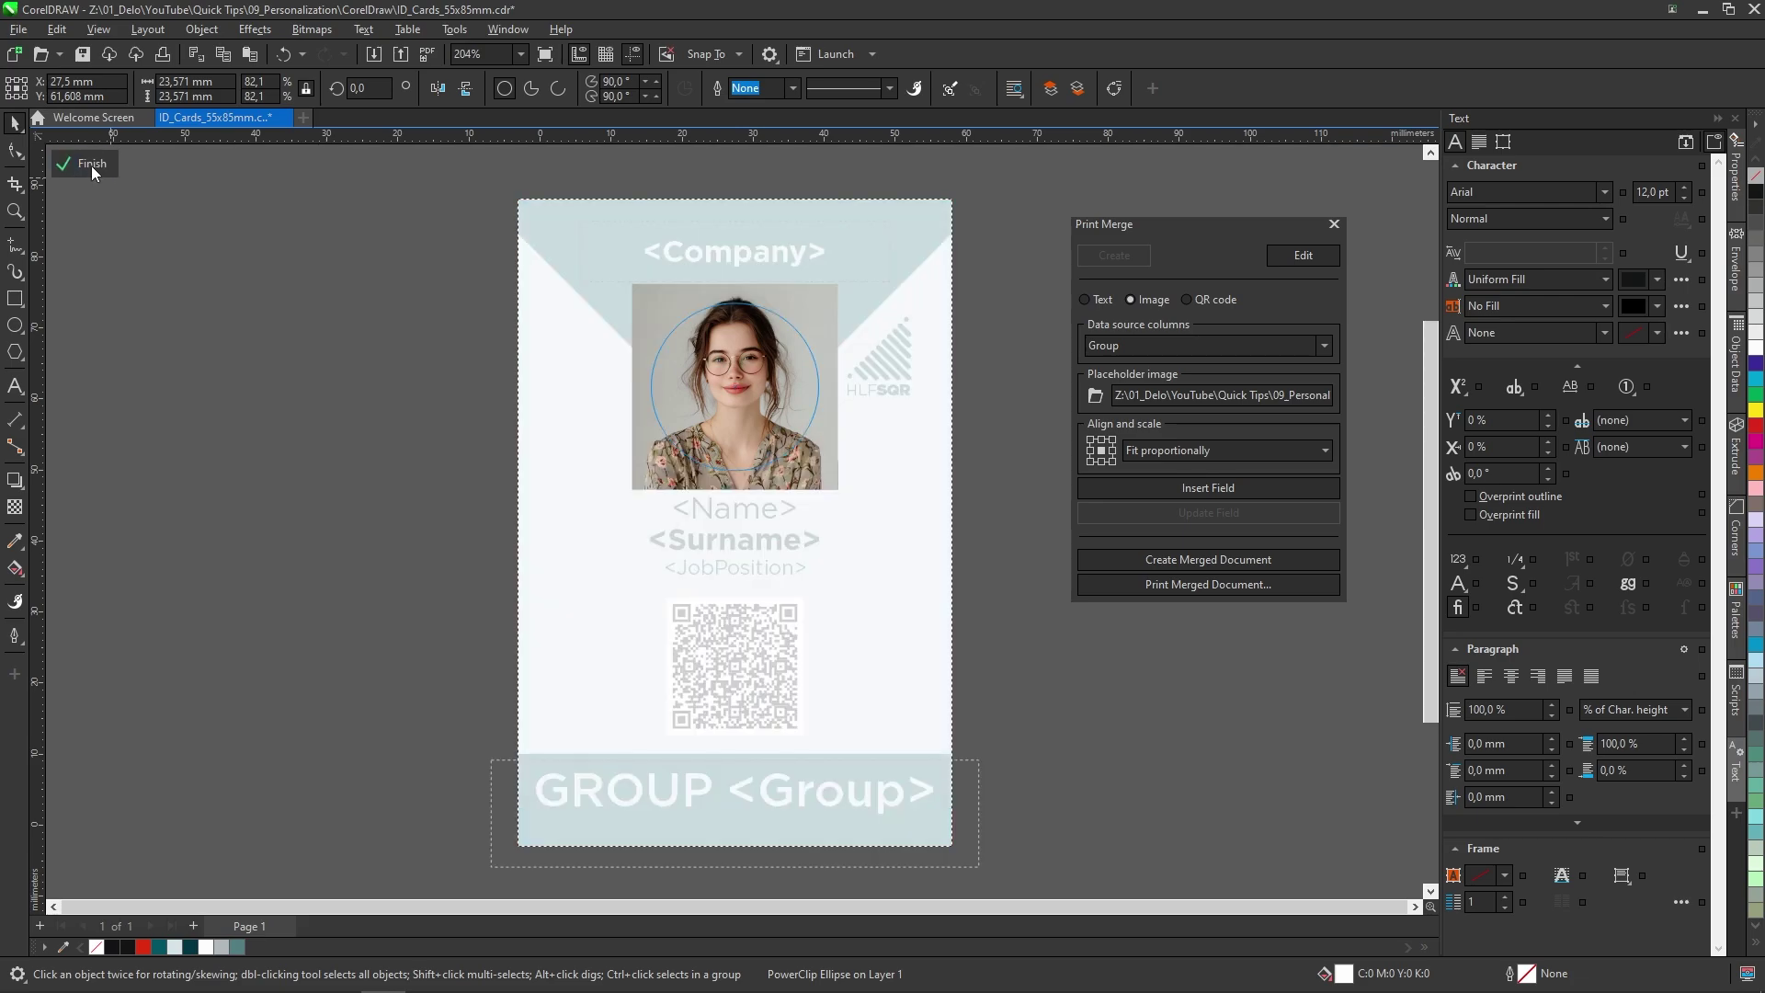
drag(840, 275, 825, 268)
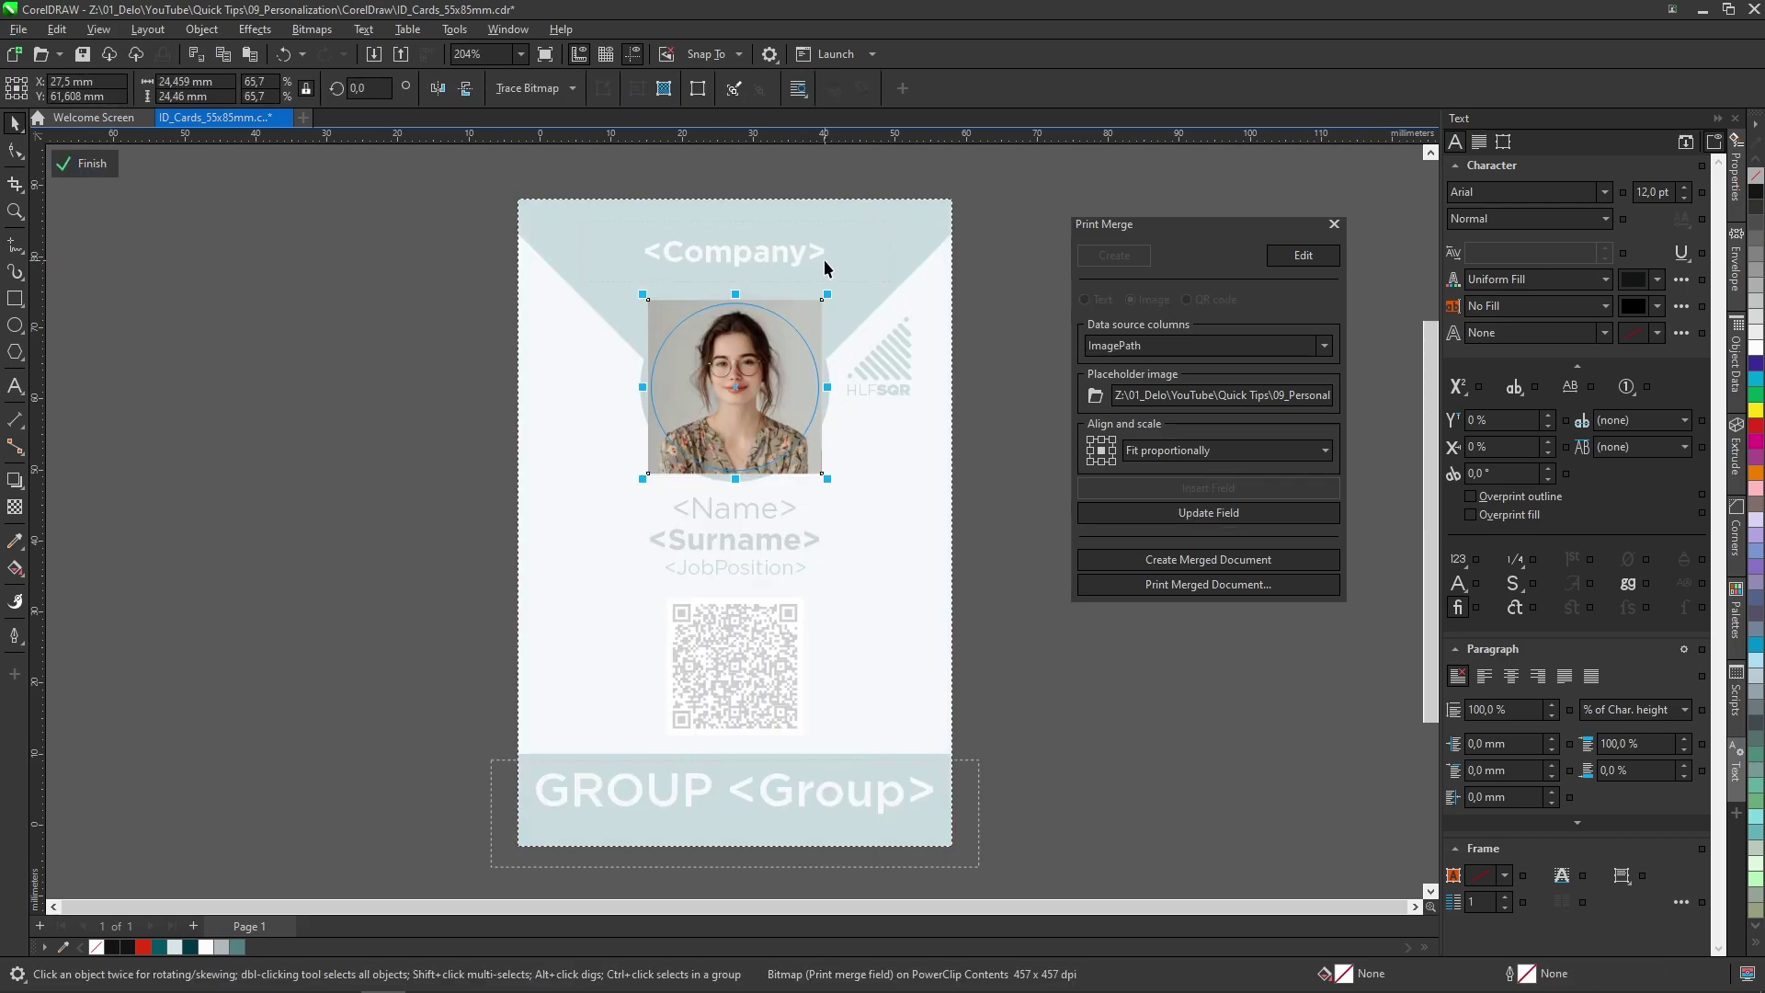
click(97, 167)
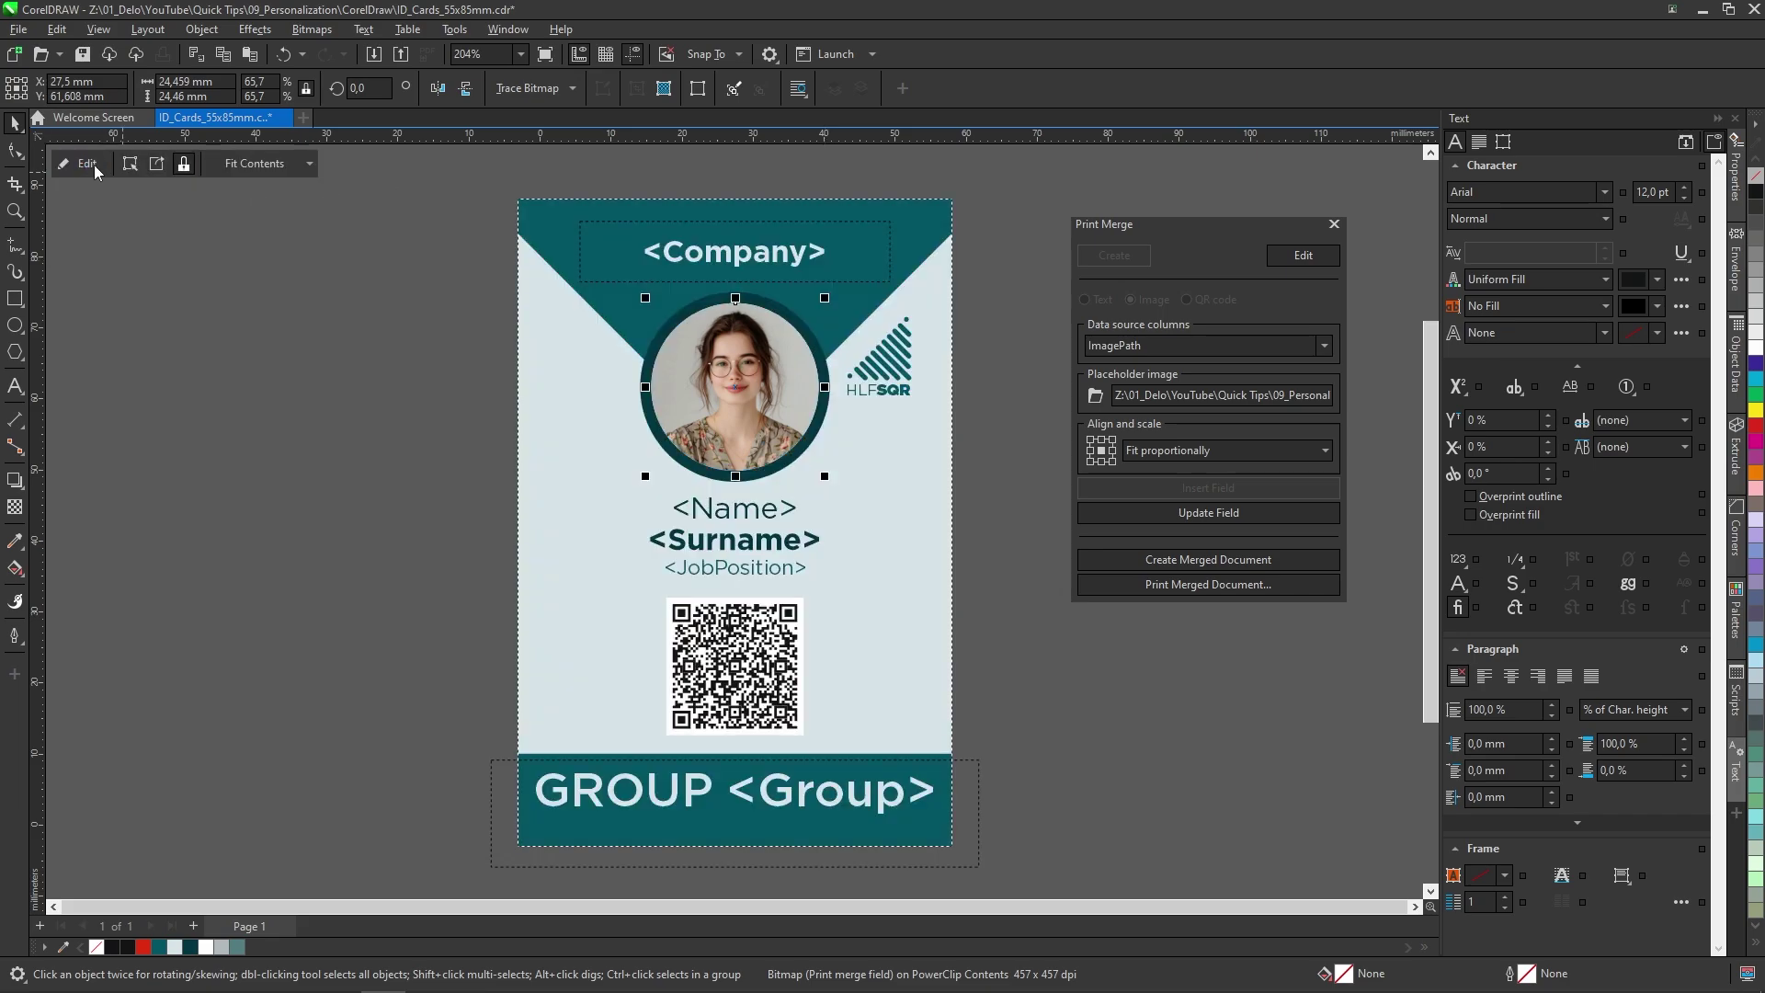
click(436, 352)
click(19, 28)
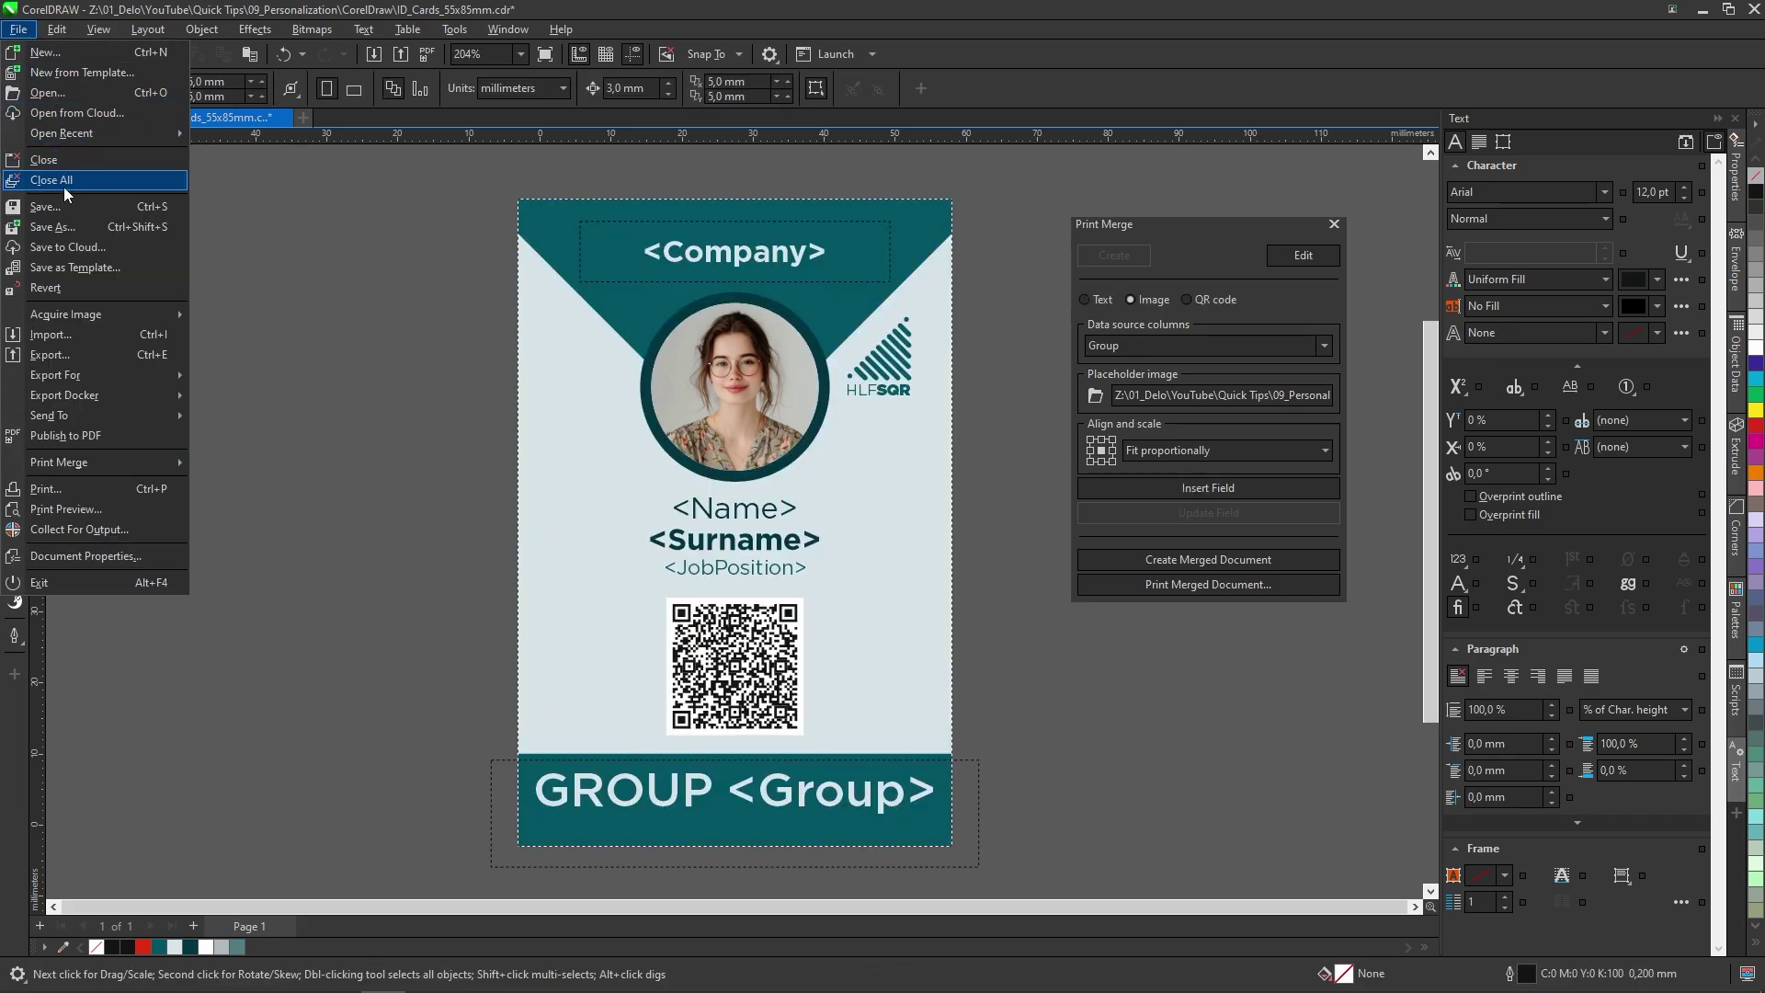
click(61, 206)
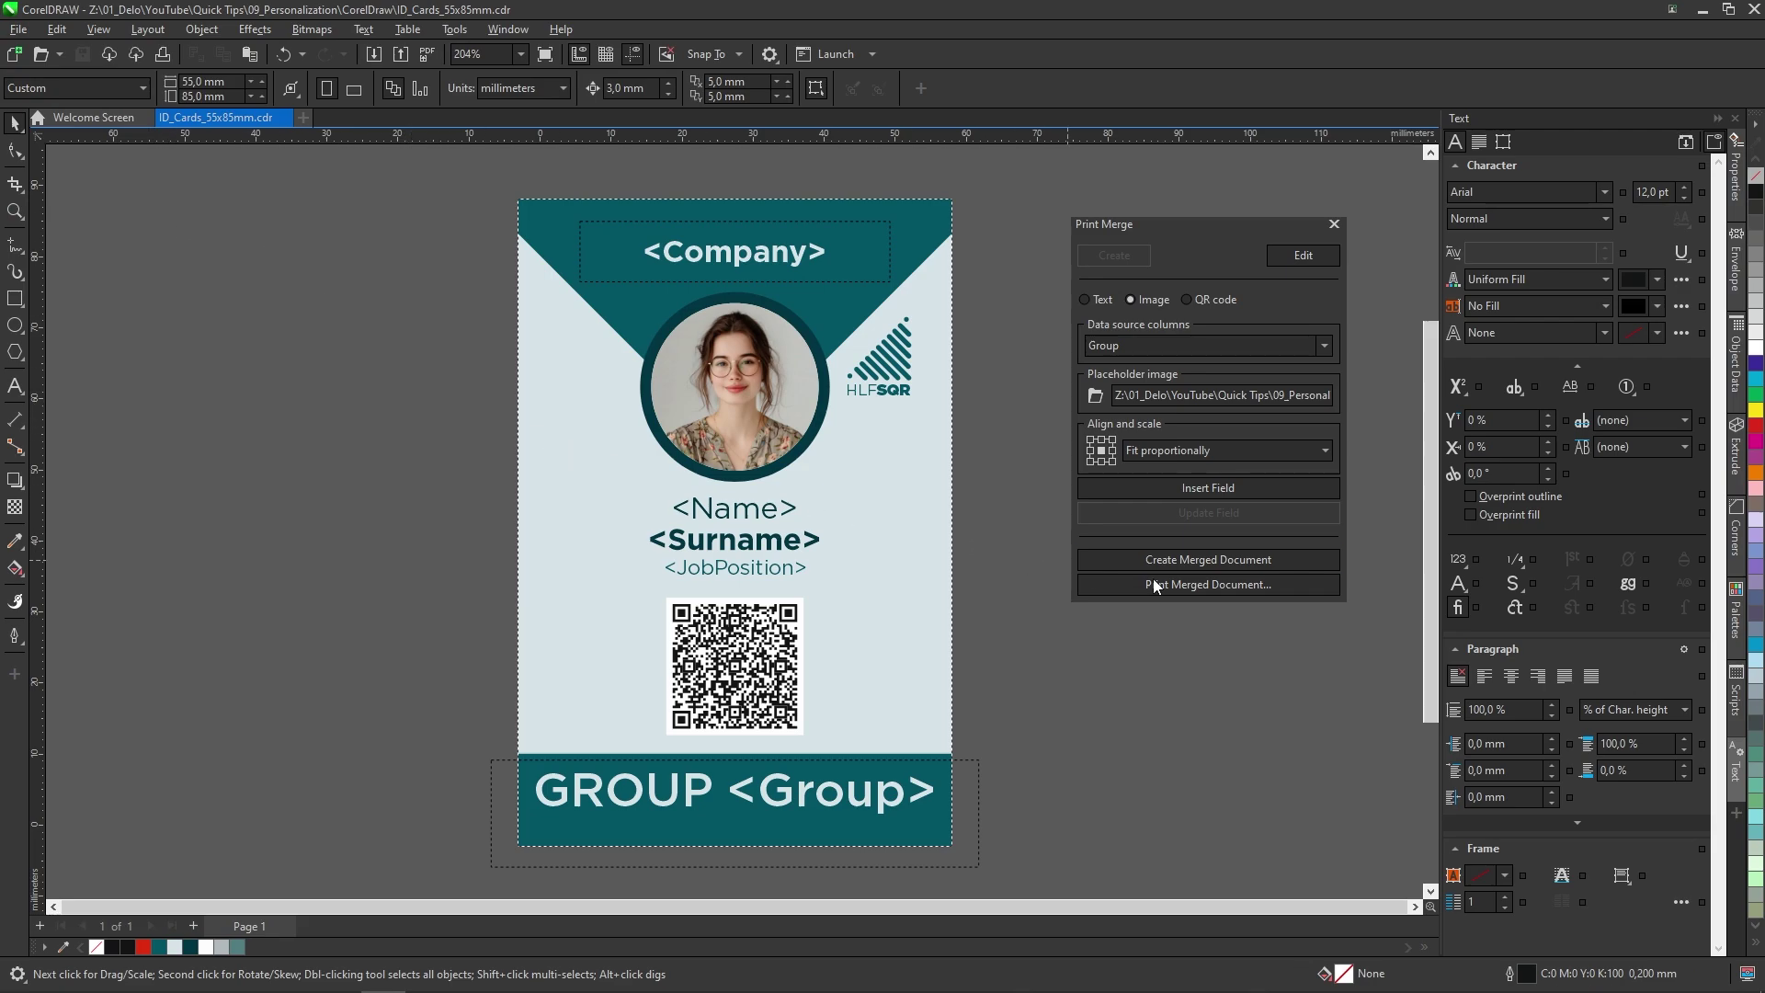